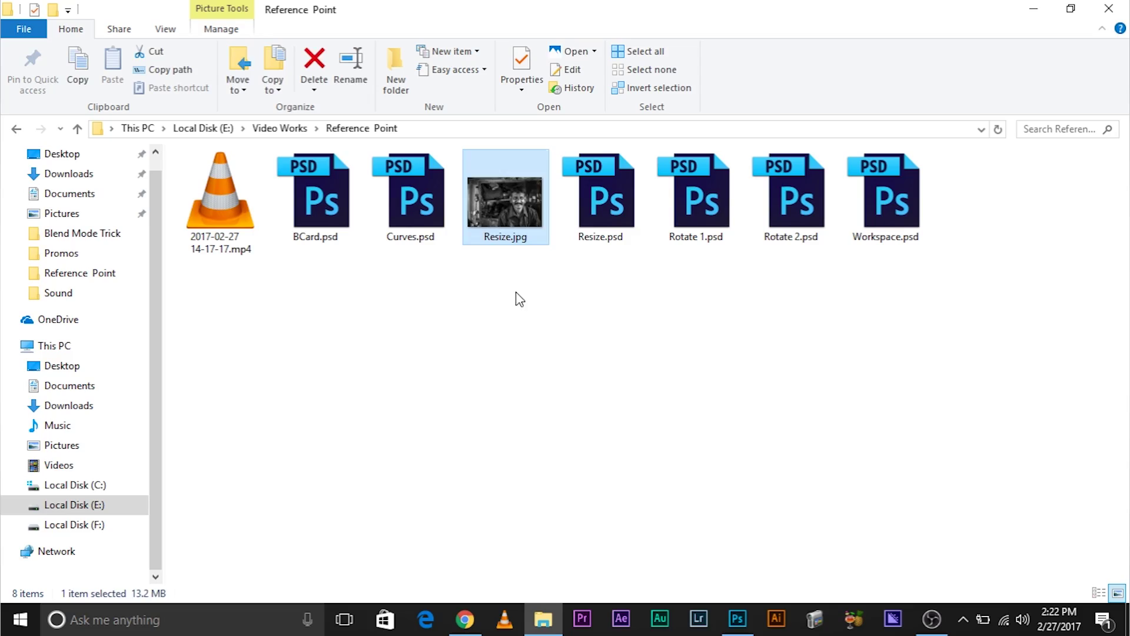
# - Place the Resize.jpg photo from the Reference Point folder into the Resize.psd document in Photoshop
pyautogui.moveTo(505, 200); pyautogui.dragTo(507, 371)
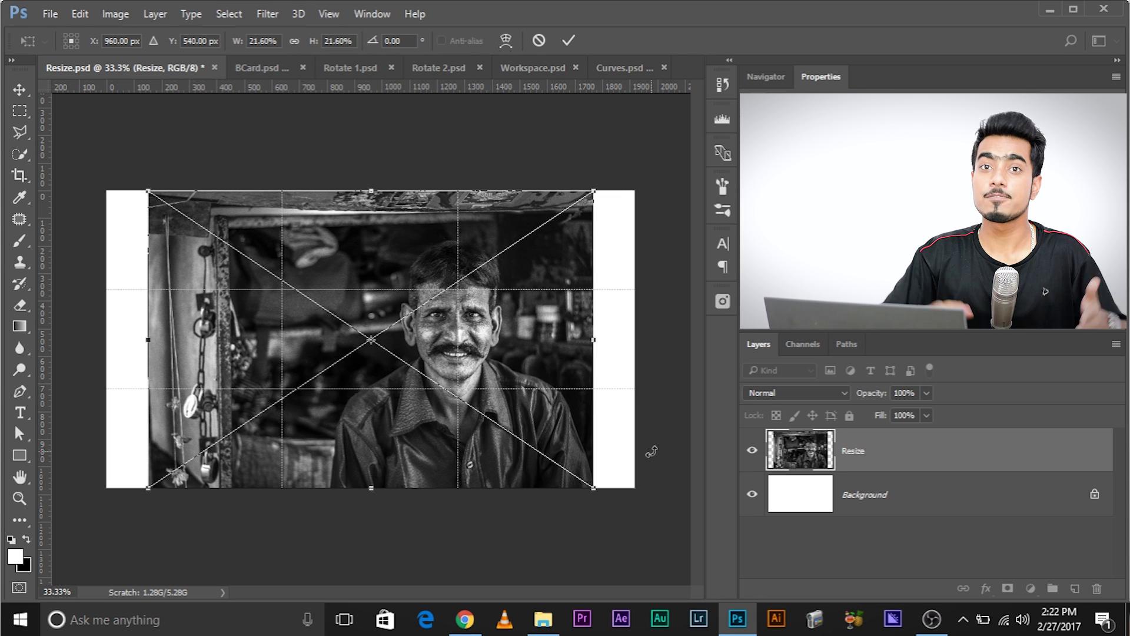
pyautogui.moveTo(486, 357); pyautogui.dragTo(430, 323)
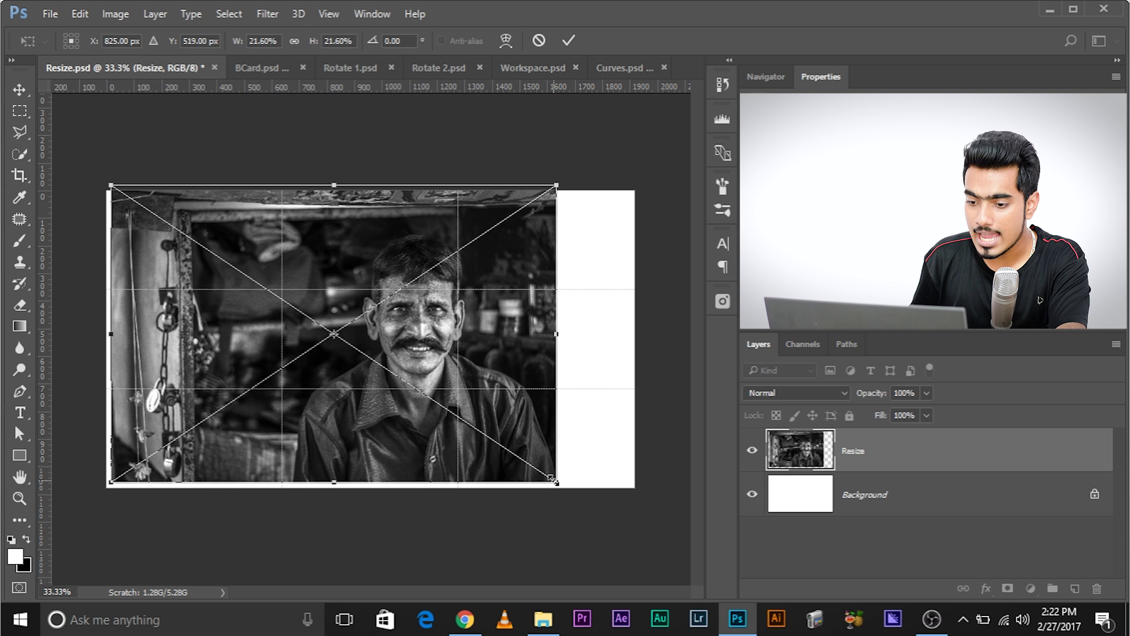
pyautogui.moveTo(538, 476); pyautogui.dragTo(659, 525)
pyautogui.moveTo(149, 186); pyautogui.dragTo(105, 146)
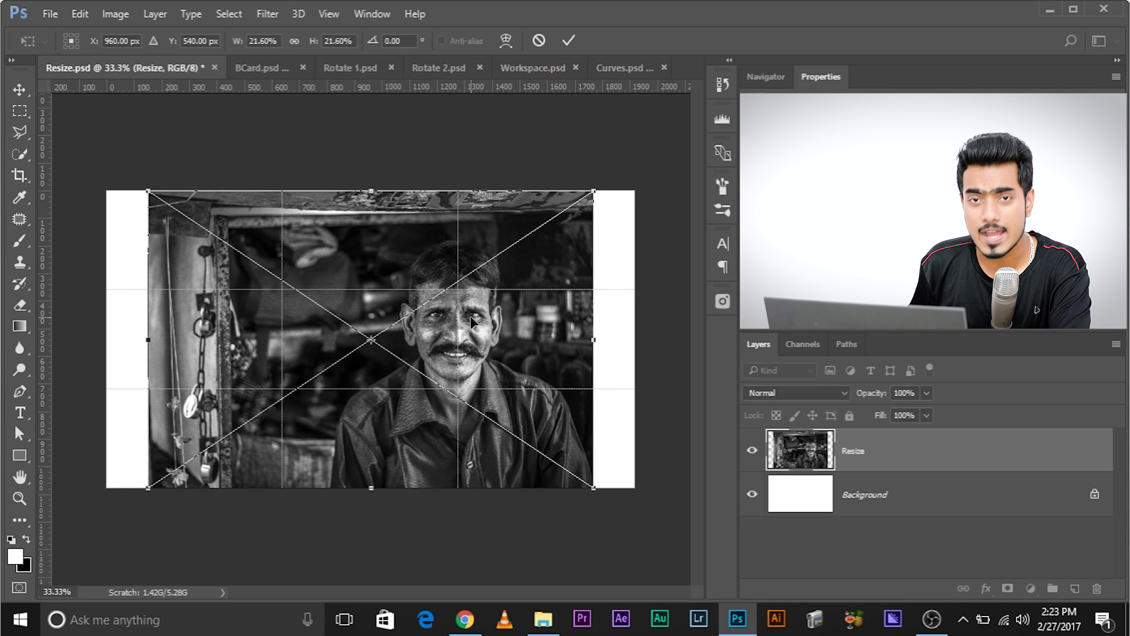
# - Move the placed photo so the man's eye sits near the grid's upper-right intersection, and commit the placement
pyautogui.moveTo(507, 322); pyautogui.dragTo(463, 293)
pyautogui.press('Return')
pyautogui.hotkey('ctrl', '+')
pyautogui.hotkey('ctrl', '+')
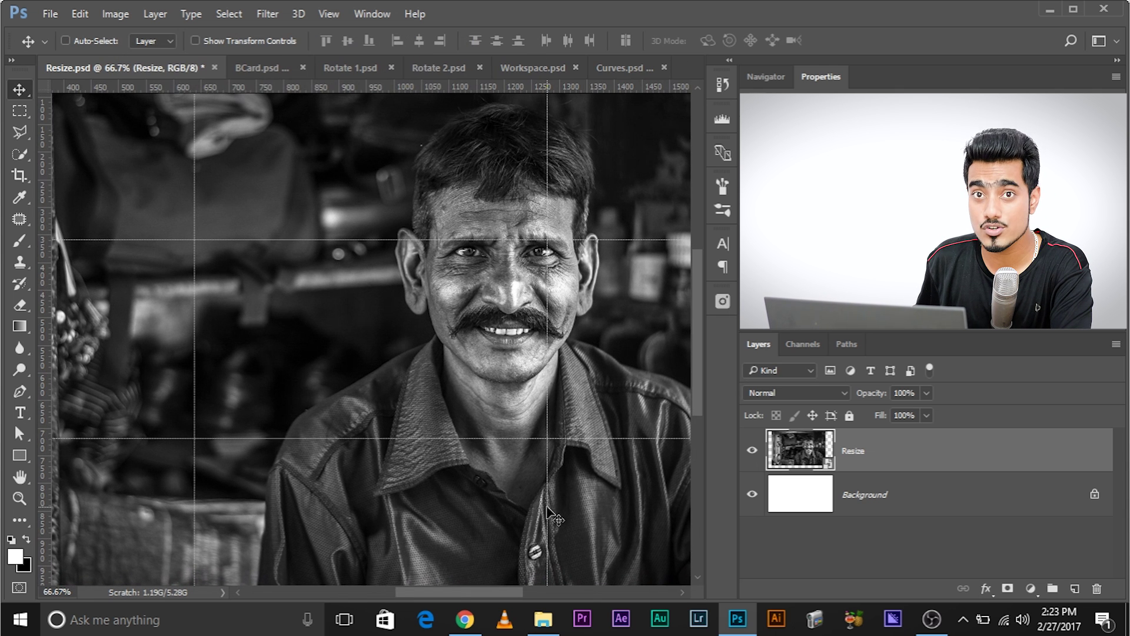
# - Set the gridline spacing unit to Percent in the Guides, Grid & Slices preferences and accept the settings
pyautogui.click(86, 14)
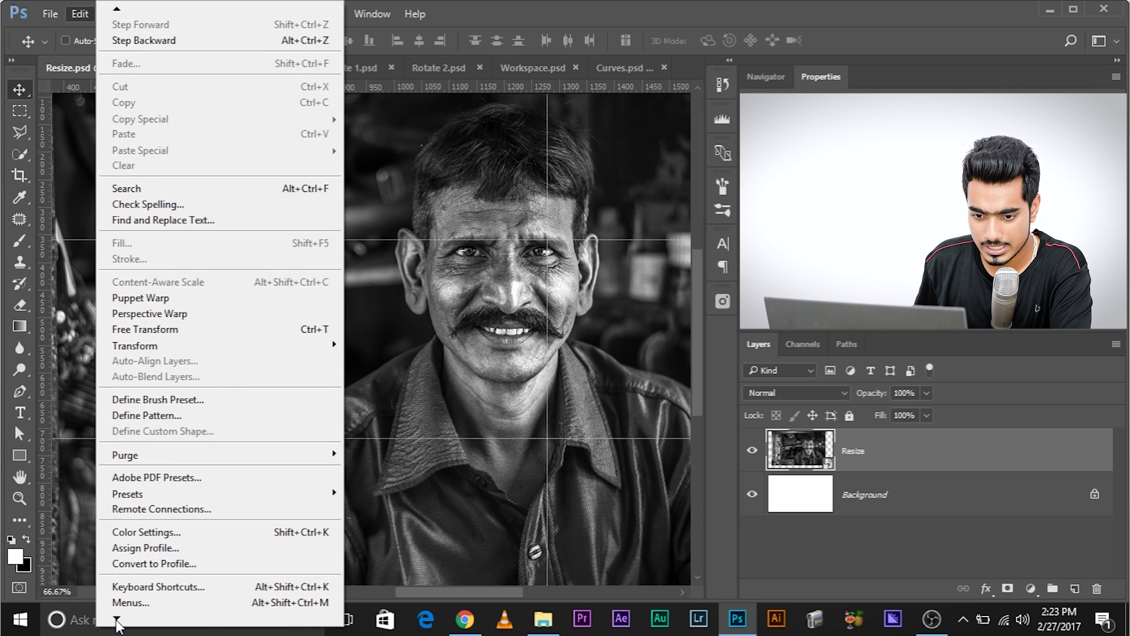
pyautogui.moveTo(162, 607)
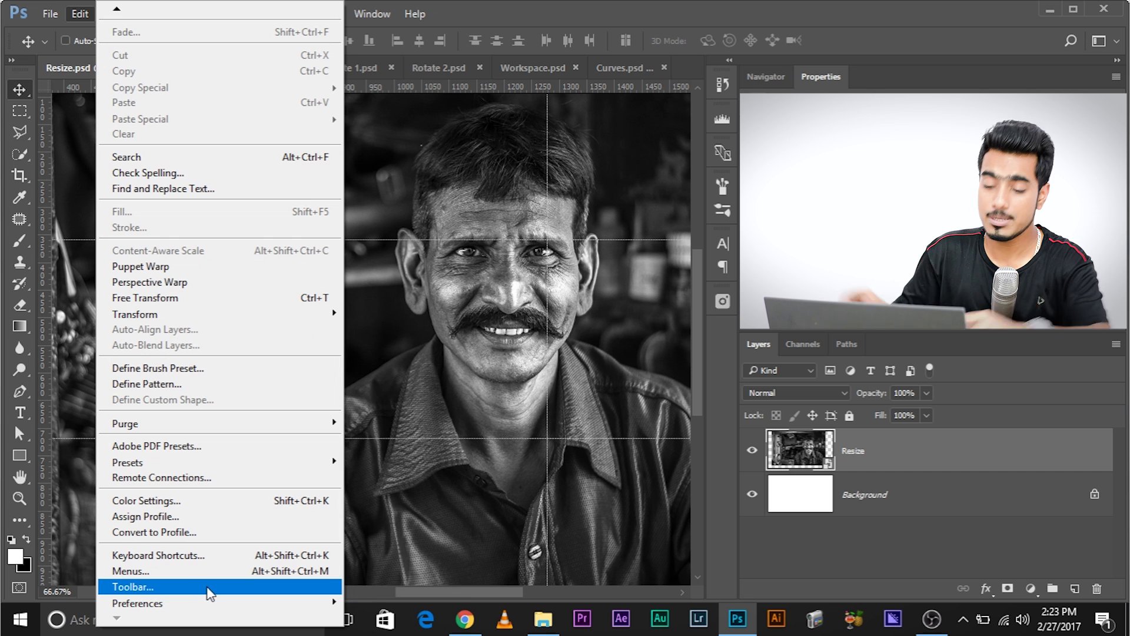
pyautogui.moveTo(224, 604)
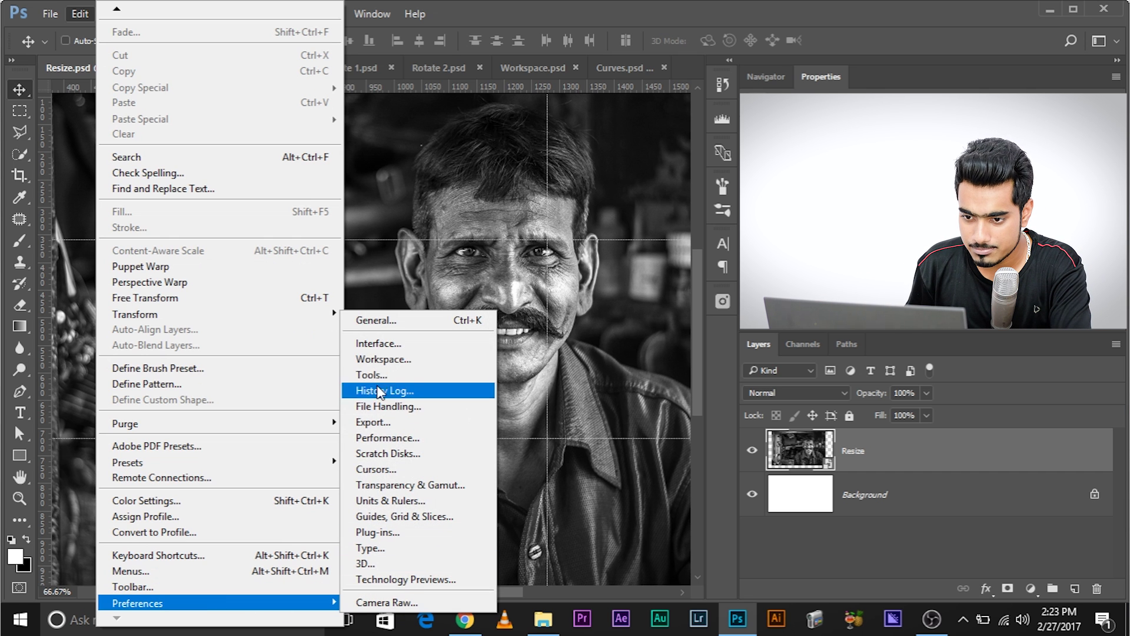
pyautogui.click(414, 517)
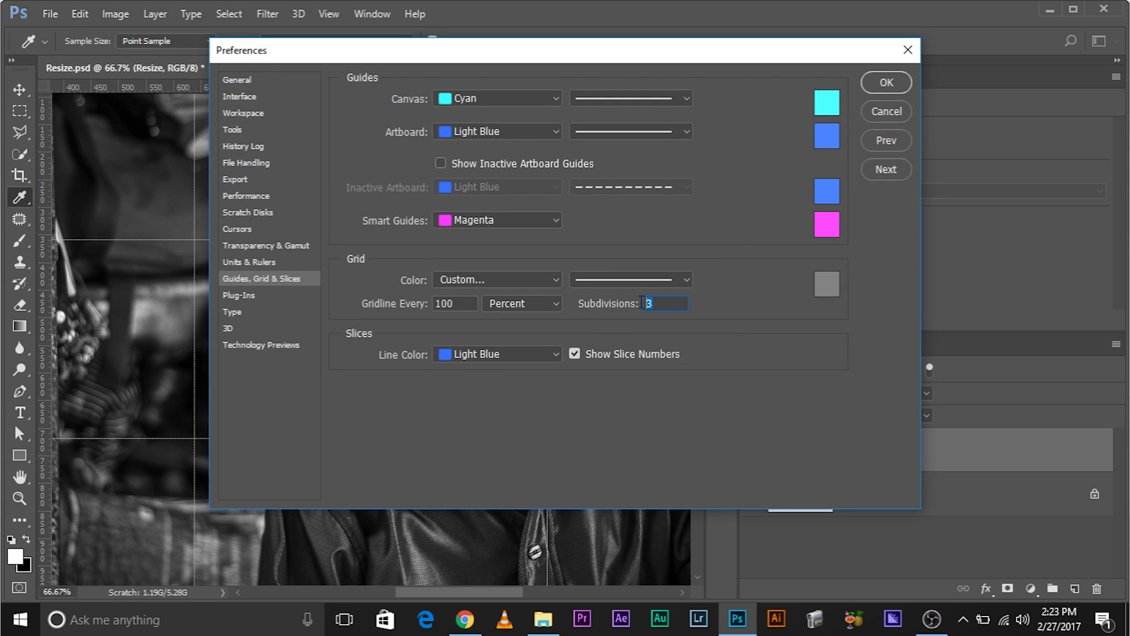
pyautogui.click(539, 302)
pyautogui.click(530, 388)
pyautogui.click(512, 302)
pyautogui.click(509, 387)
pyautogui.click(864, 87)
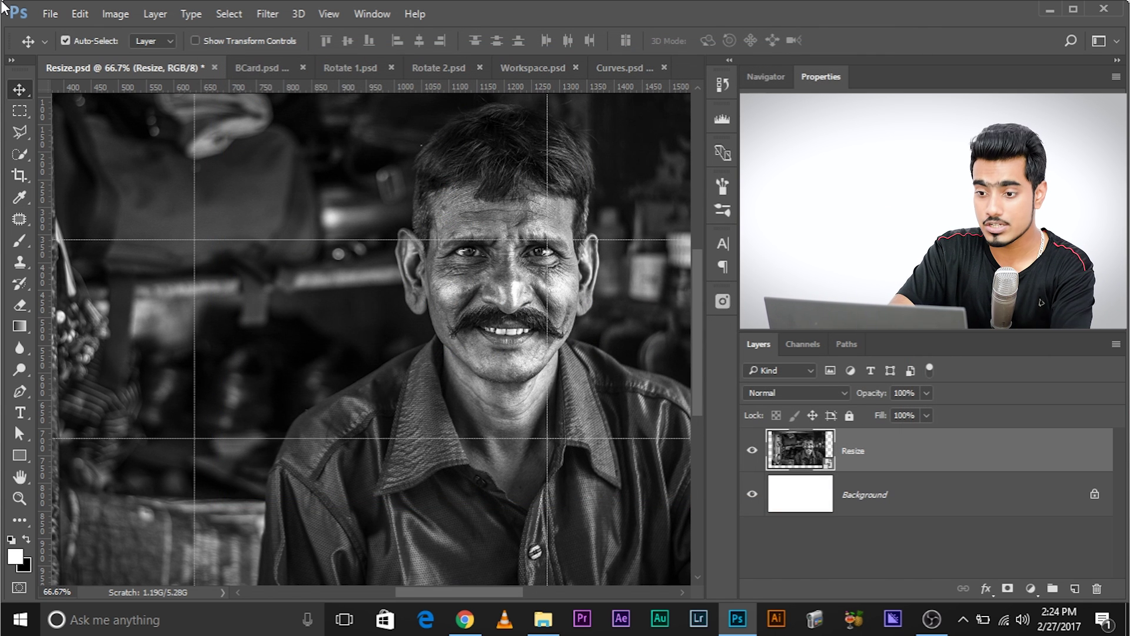
# - Nudge the photo so the eye on the picture's right side lies exactly on the upper-right grid intersection
pyautogui.hotkey('ctrl', '1')
pyautogui.hotkey('ctrl', '0')
pyautogui.hotkey('ctrl', '1')
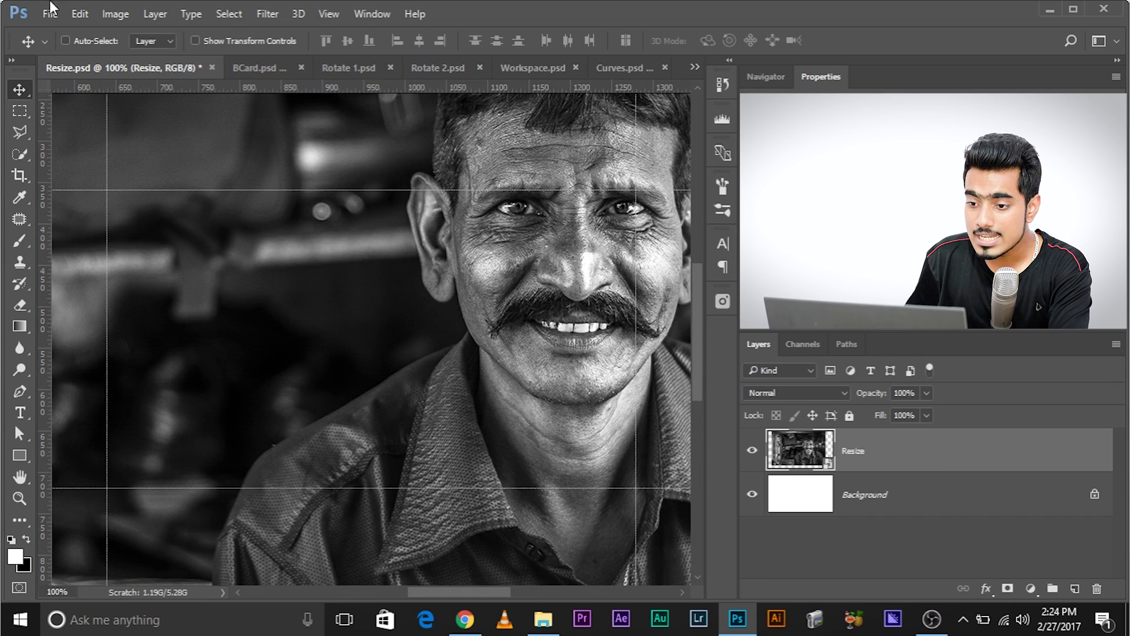
pyautogui.moveTo(376, 360); pyautogui.dragTo(309, 382)
pyautogui.moveTo(481, 342); pyautogui.dragTo(492, 320)
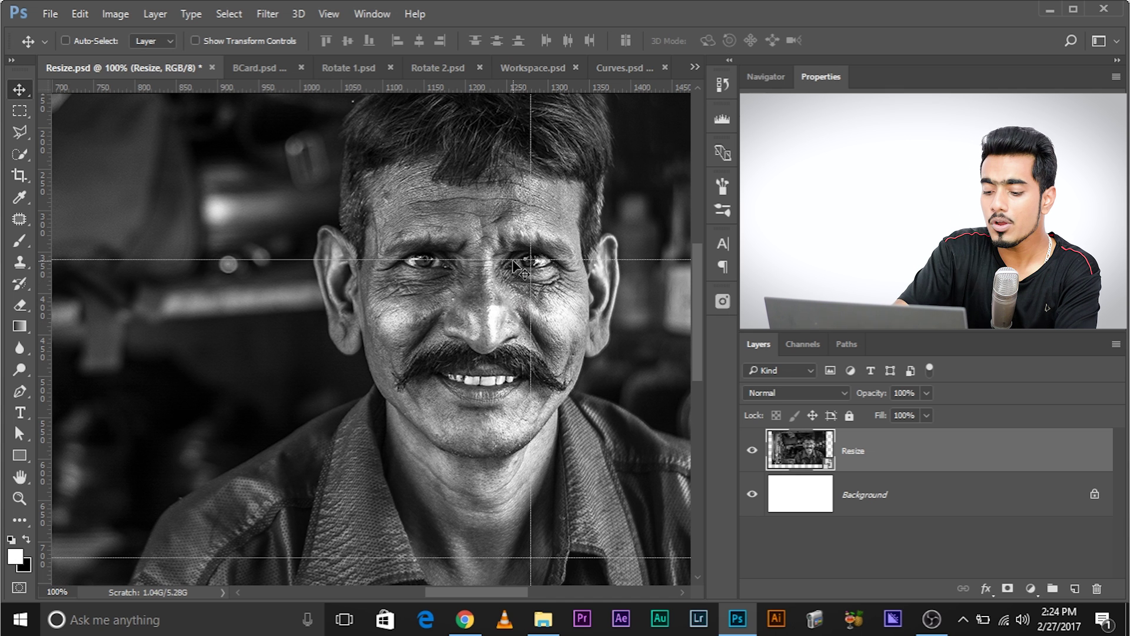
pyautogui.hotkey('ctrl', '-')
pyautogui.hotkey('ctrl', '-')
pyautogui.hotkey('ctrl', '-')
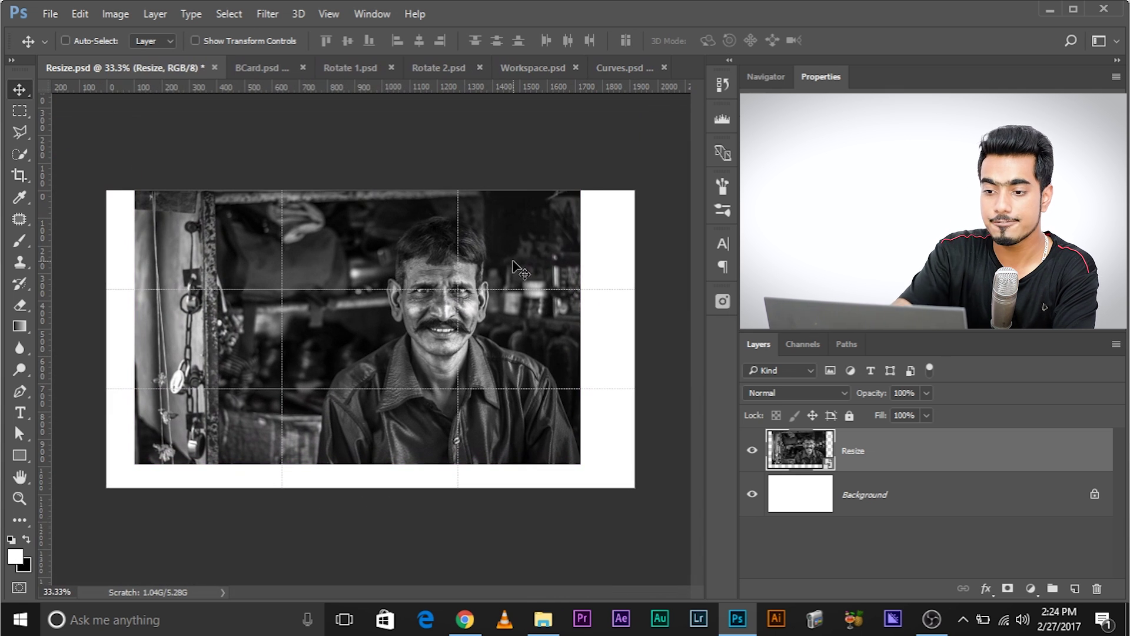
# - Try to enlarge the photo to about 24% from its lower-right corner with Free Transform
pyautogui.press('ctrl')
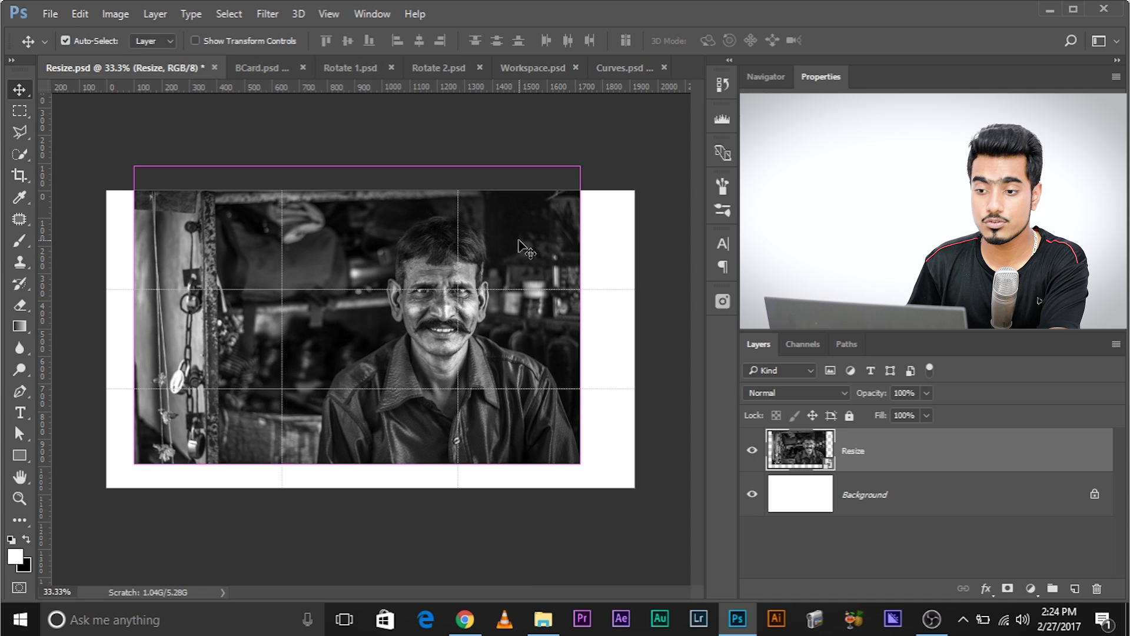
pyautogui.hotkey('ctrl', 't')
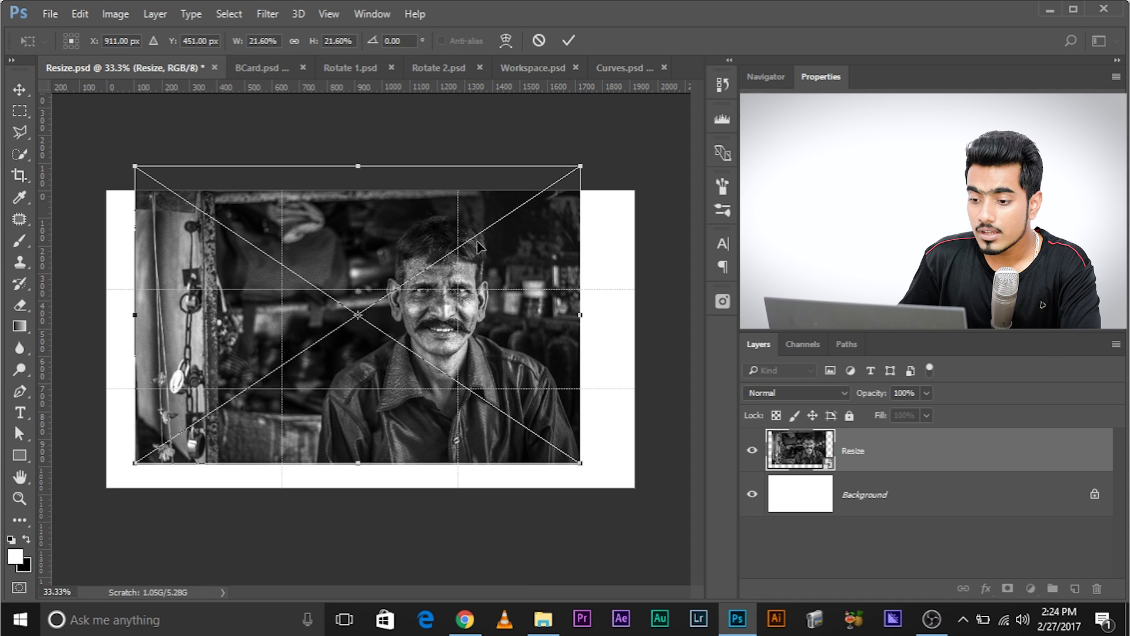
pyautogui.moveTo(583, 466); pyautogui.dragTo(624, 504)
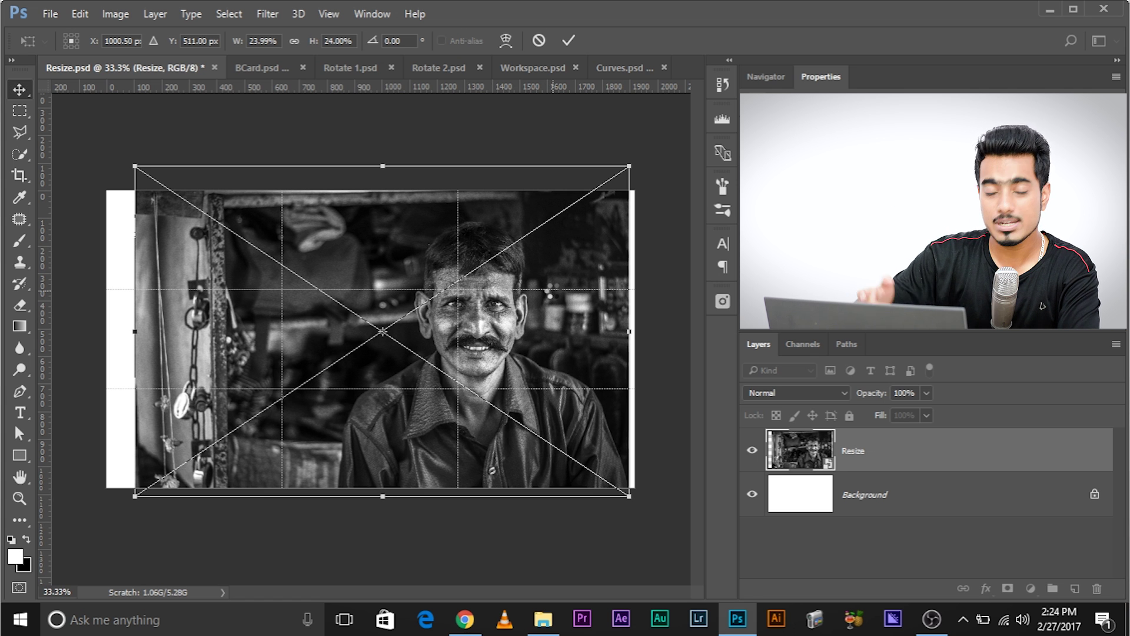
pyautogui.press('Escape')
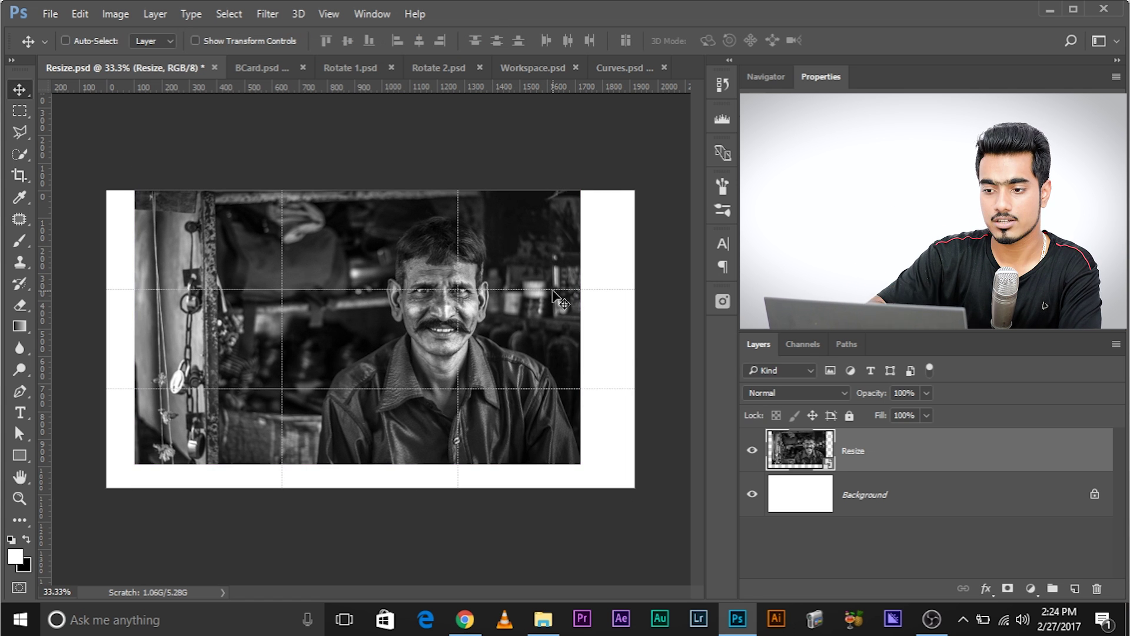
# - Start Free Transform on the photo and place its reference point on the eye at the grid intersection, about X 1280, Y 360 px
pyautogui.press('ctrl')
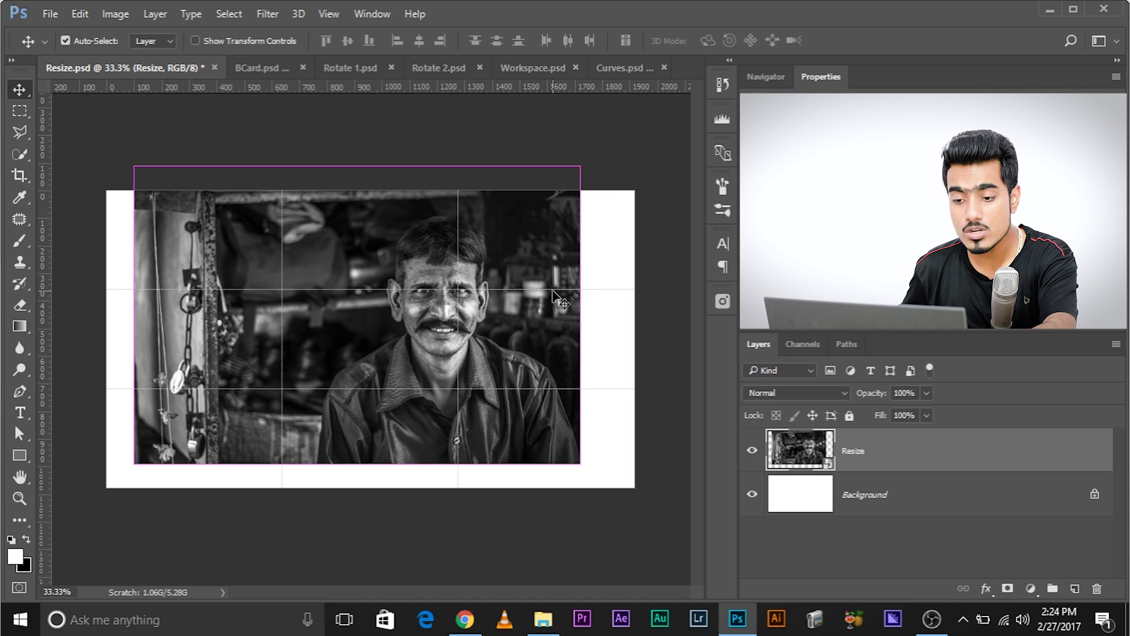
pyautogui.hotkey('ctrl', 't')
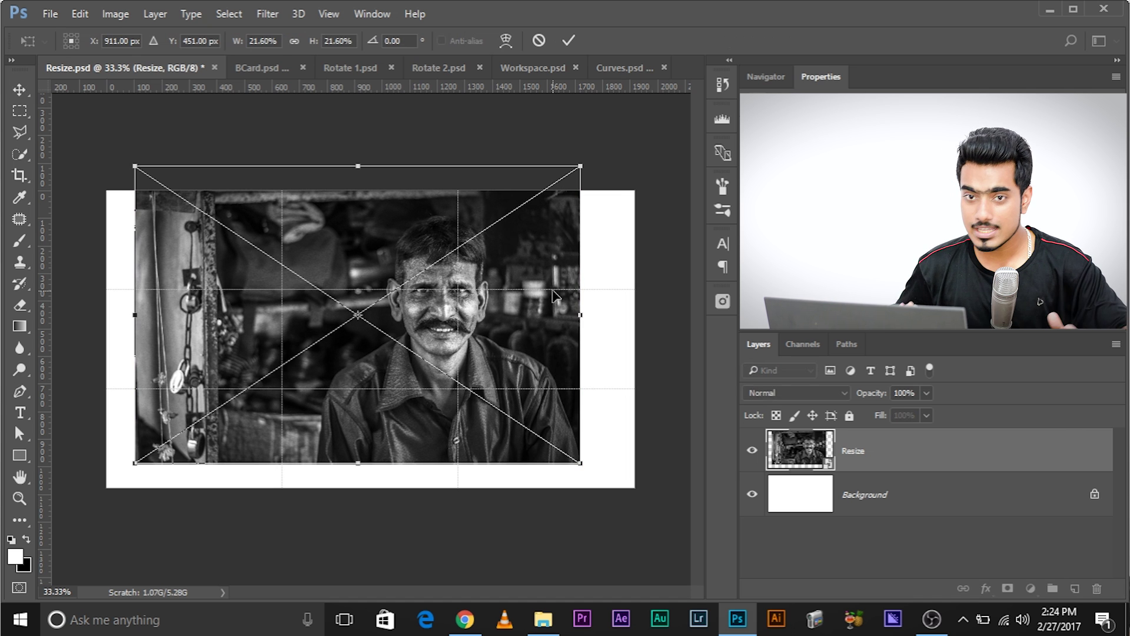
pyautogui.hotkey('ctrl', '+')
pyautogui.hotkey('ctrl', '+')
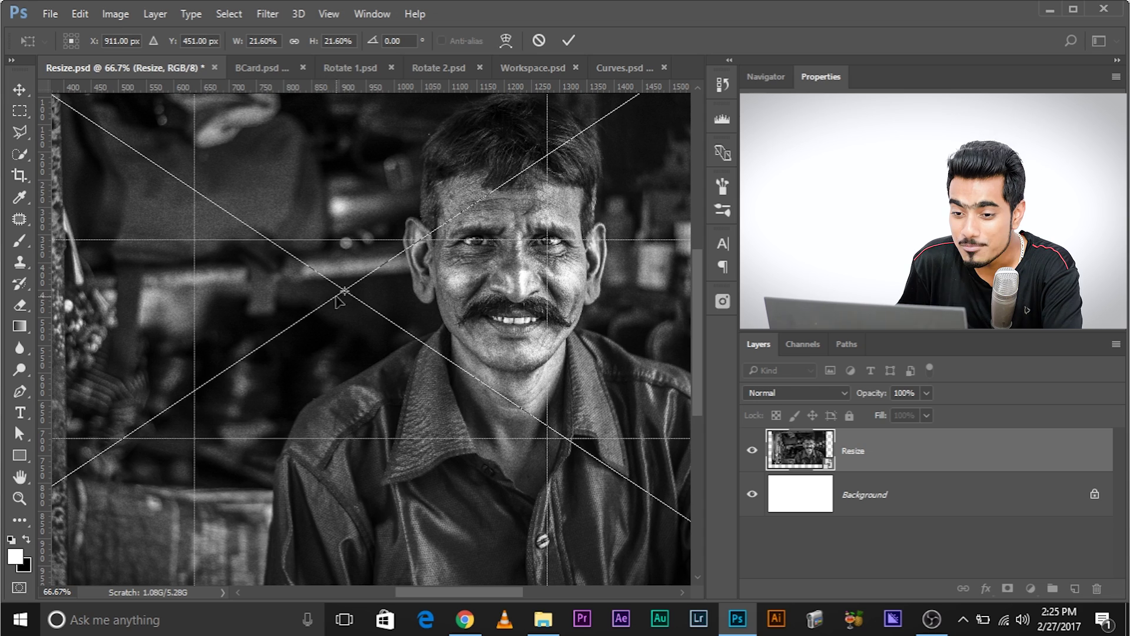
pyautogui.moveTo(344, 291); pyautogui.dragTo(559, 239)
pyautogui.hotkey('ctrl', '+')
pyautogui.hotkey('ctrl', '+')
pyautogui.hotkey('ctrl', '+')
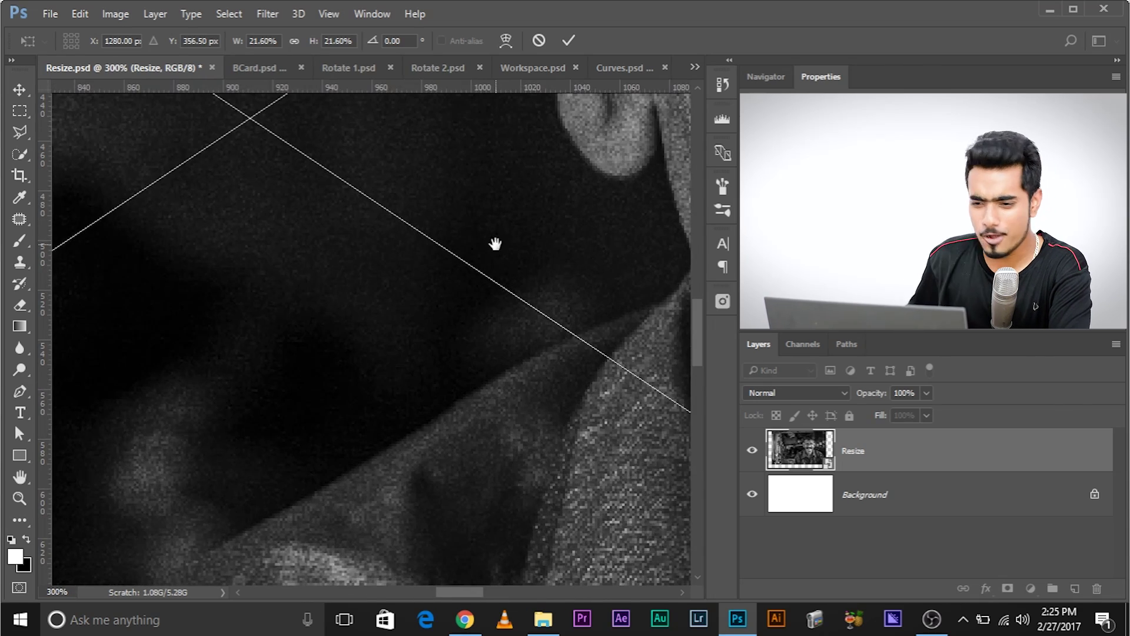
pyautogui.moveTo(583, 175); pyautogui.dragTo(351, 253)
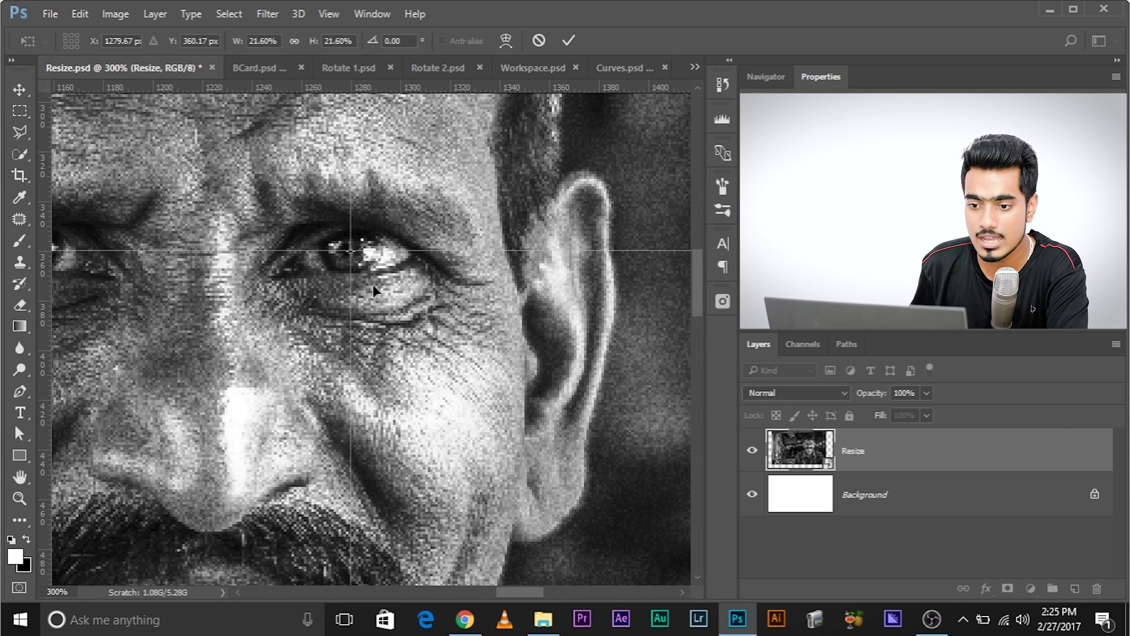
# - Try to scale the photo to about 22.5% by its lower-right corner with the reference point on the eye
pyautogui.hotkey('ctrl', '-')
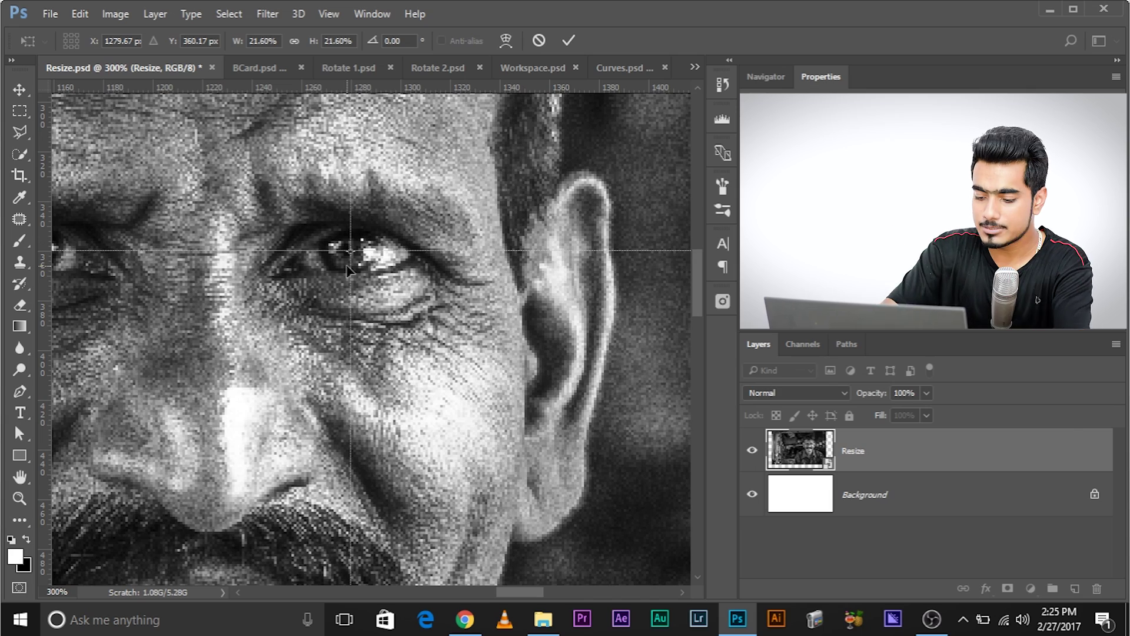
pyautogui.hotkey('ctrl', '-')
pyautogui.hotkey('ctrl', '-')
pyautogui.hotkey('ctrl', '-')
pyautogui.hotkey('ctrl', '-')
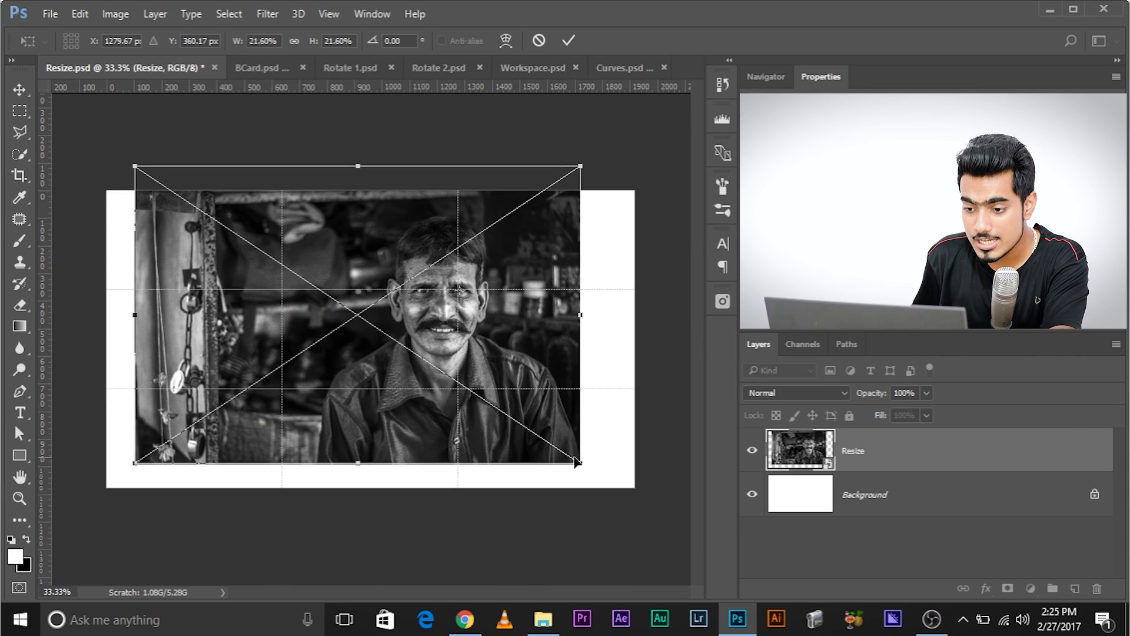
pyautogui.moveTo(580, 462); pyautogui.dragTo(607, 453)
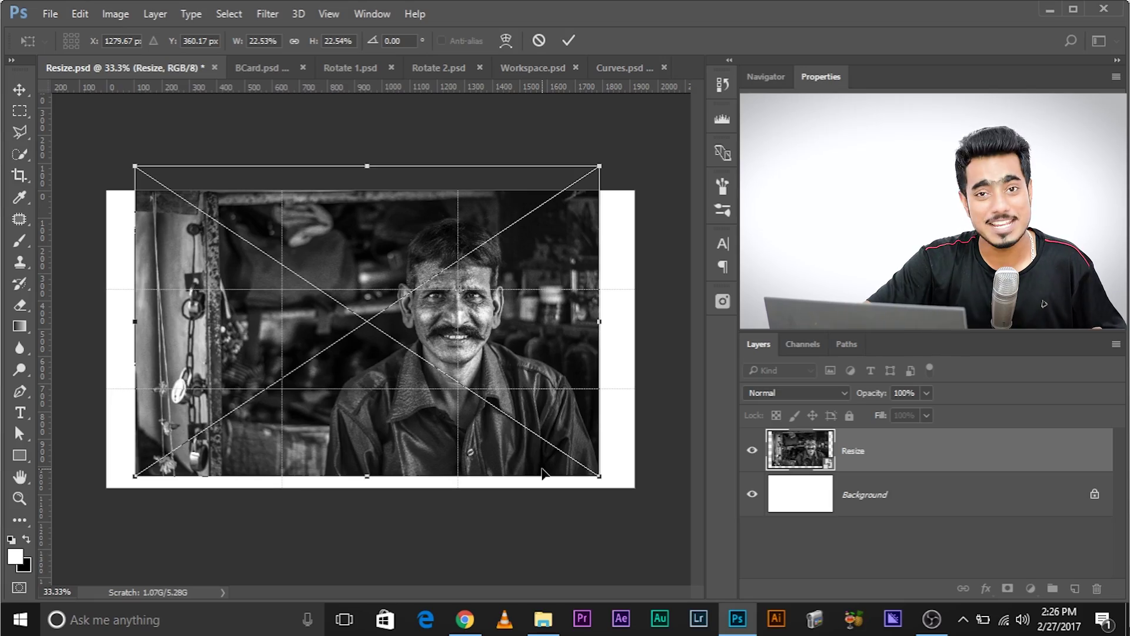
pyautogui.press('Return')
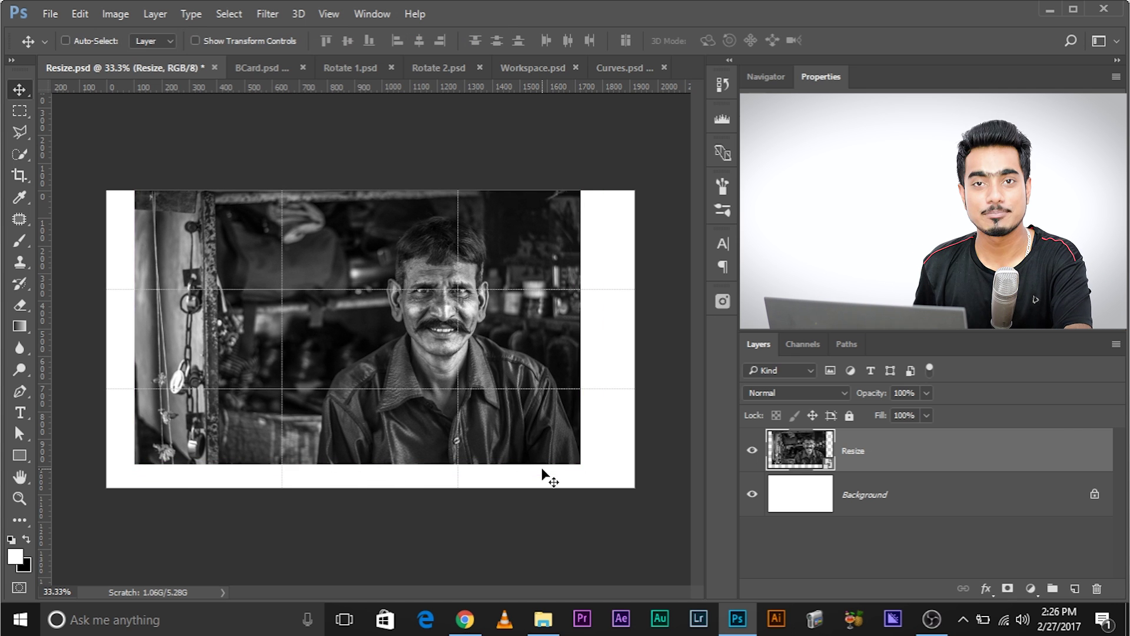
# - Try to scale the photo to about 54% around a reference point set on the eye at about X 1274, Y 364 px
pyautogui.hotkey('ctrl', 't')
pyautogui.moveTo(358, 314); pyautogui.dragTo(458, 296)
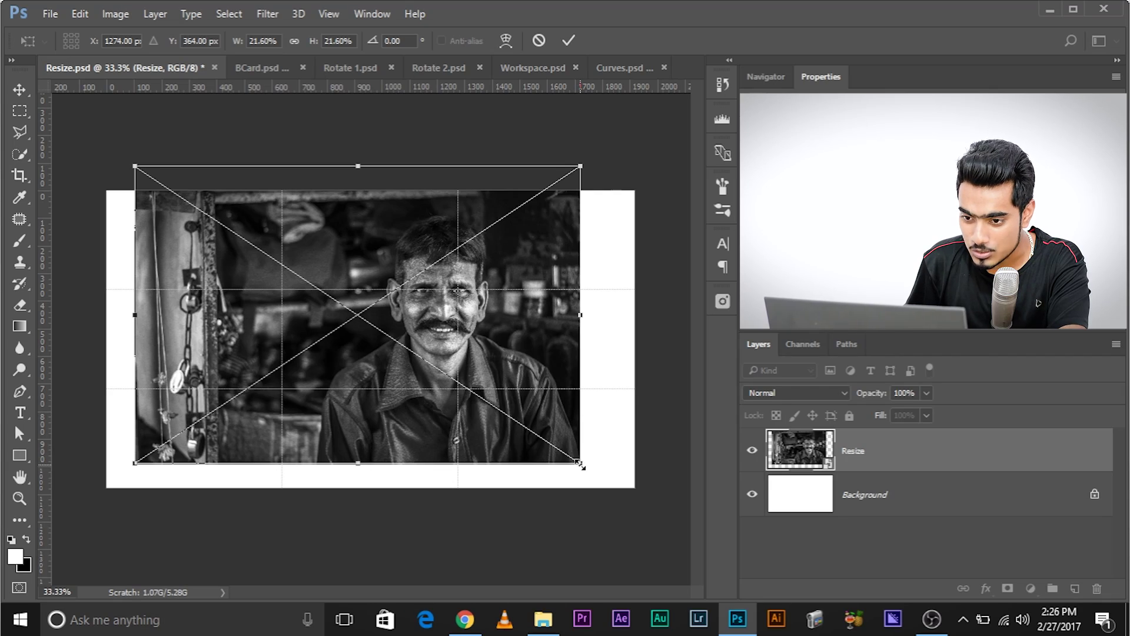
pyautogui.moveTo(580, 465); pyautogui.dragTo(889, 633)
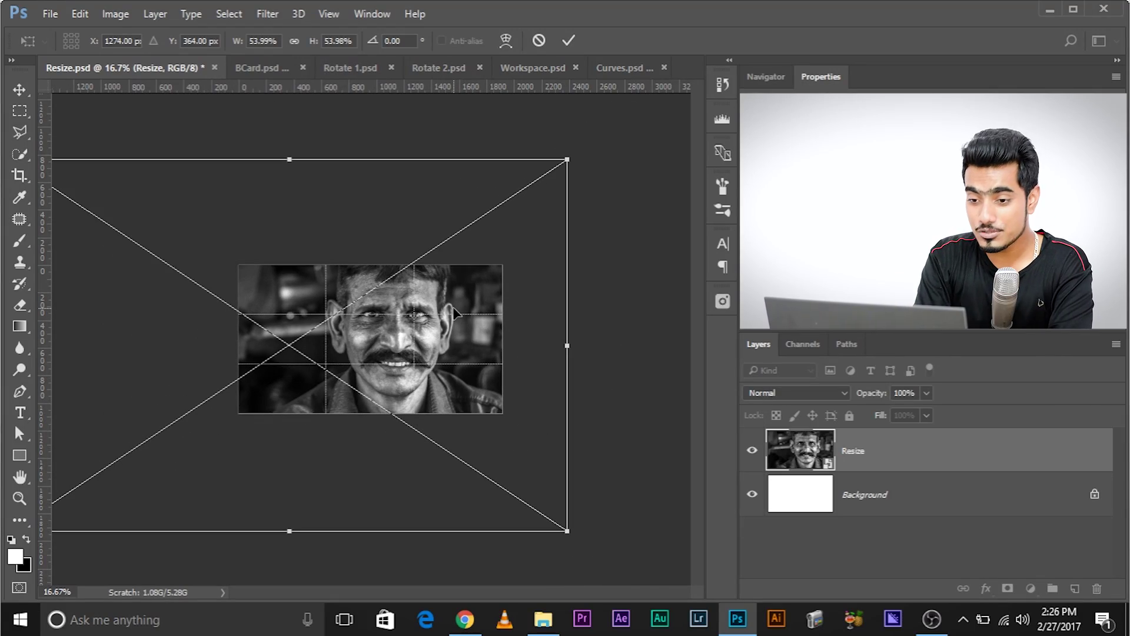
pyautogui.press('Return')
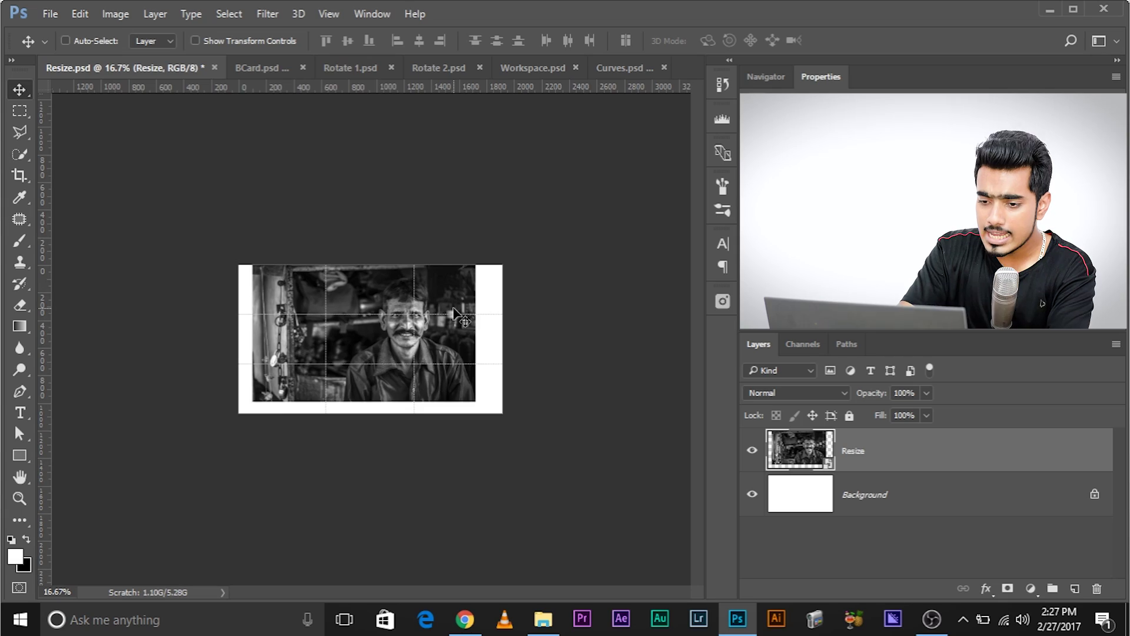
# - Move the photo against the canvas's left edge and enlarge it to about 35.7% from its lower-right corner
pyautogui.hotkey('ctrl', '+')
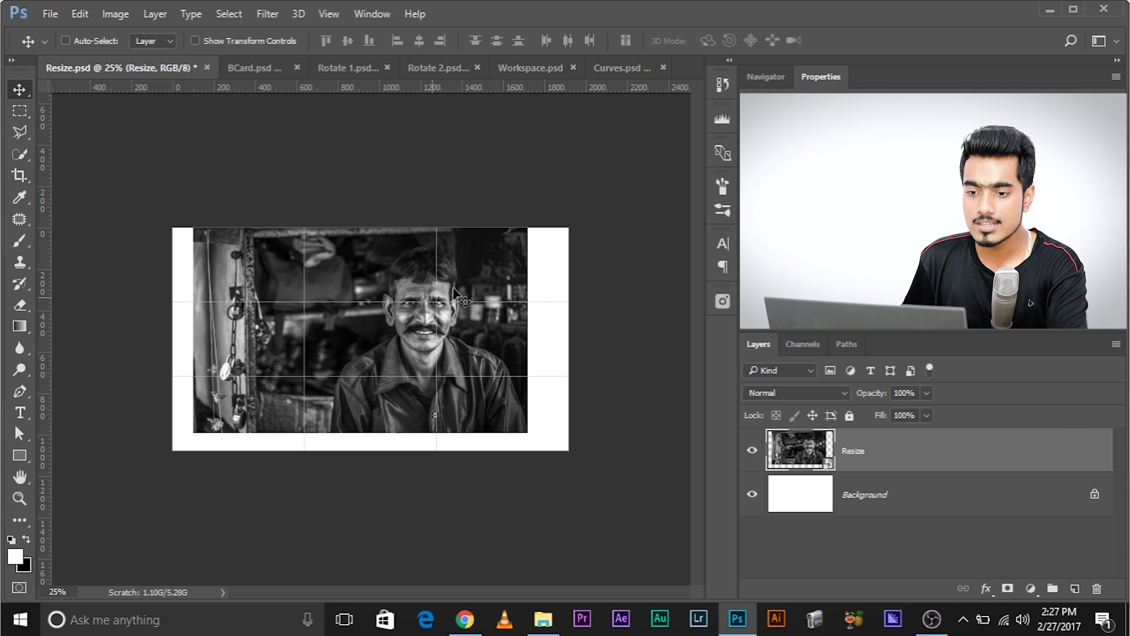
pyautogui.moveTo(435, 300); pyautogui.dragTo(412, 298)
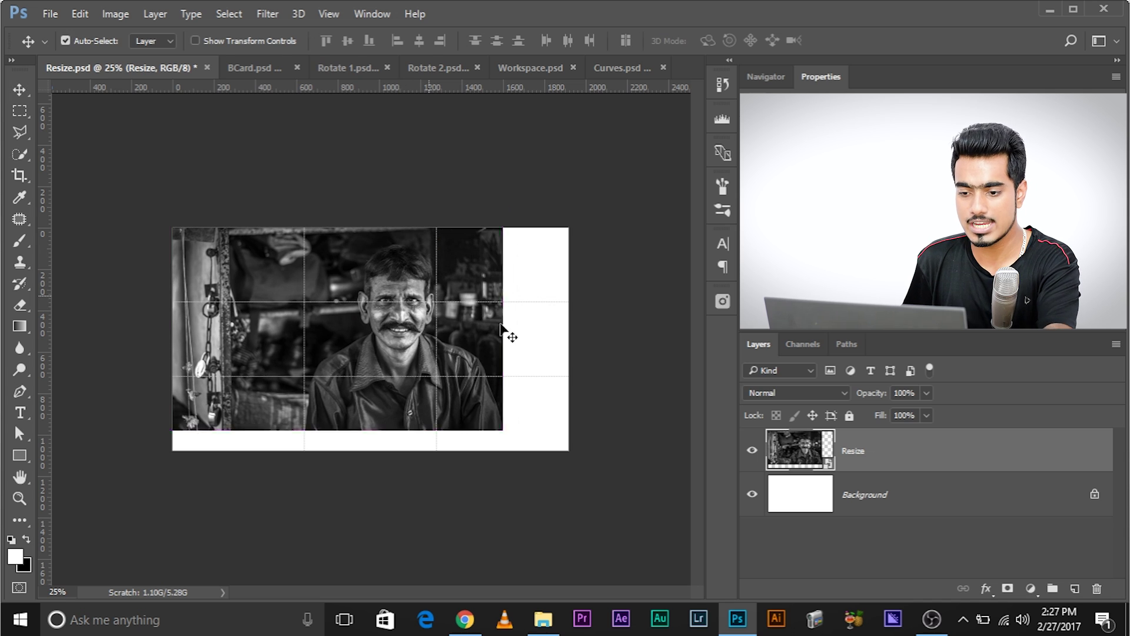
pyautogui.hotkey('ctrl', 't')
pyautogui.moveTo(503, 430); pyautogui.dragTo(731, 563)
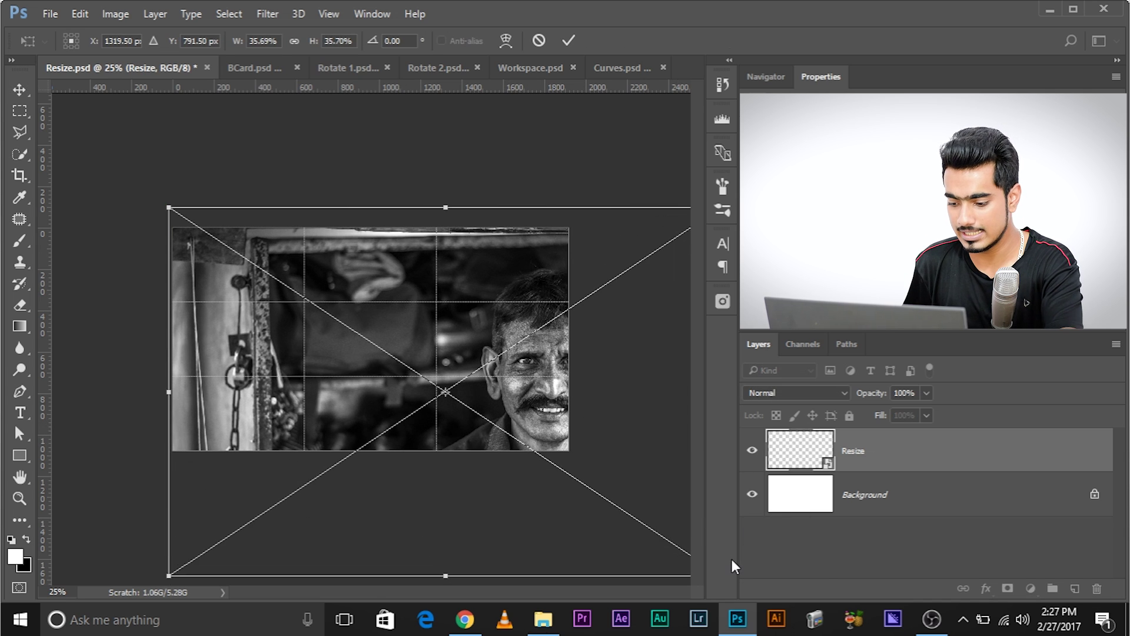
pyautogui.press('Escape')
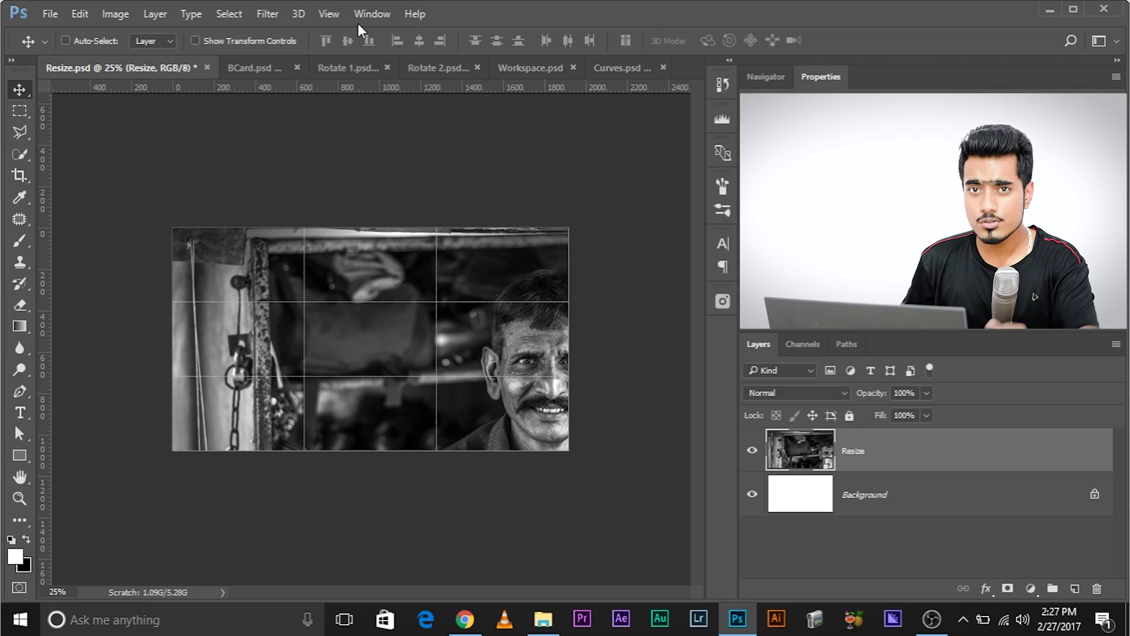
# - Turn on snapping and move the enlarged photo left and slightly up until it snaps to the canvas's vertical center line
pyautogui.click(329, 14)
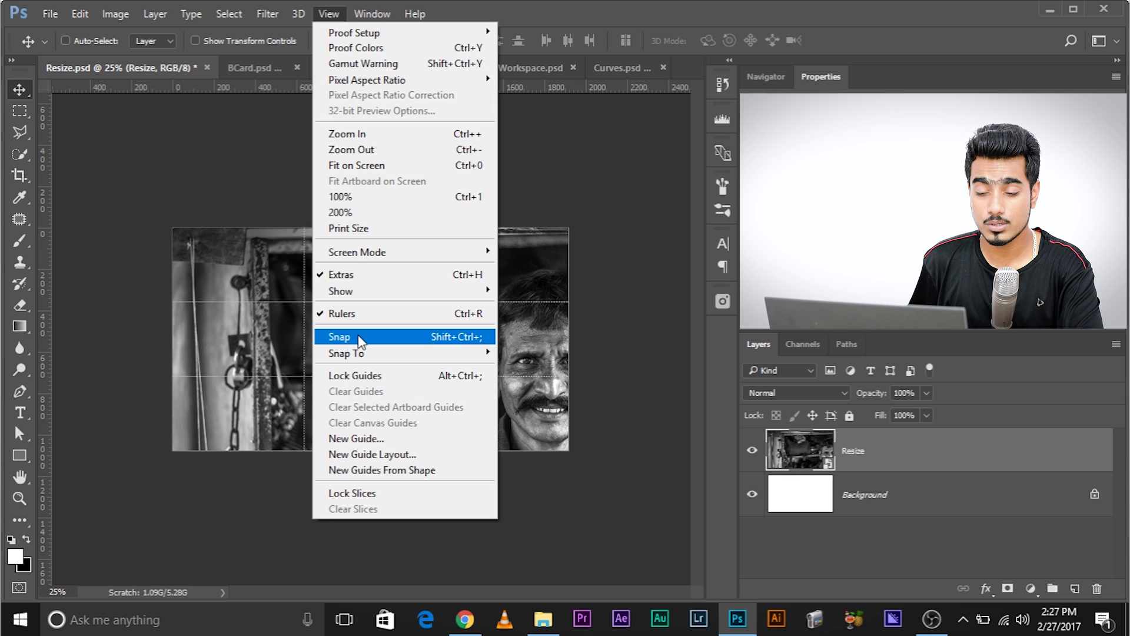
pyautogui.click(338, 337)
pyautogui.click(328, 14)
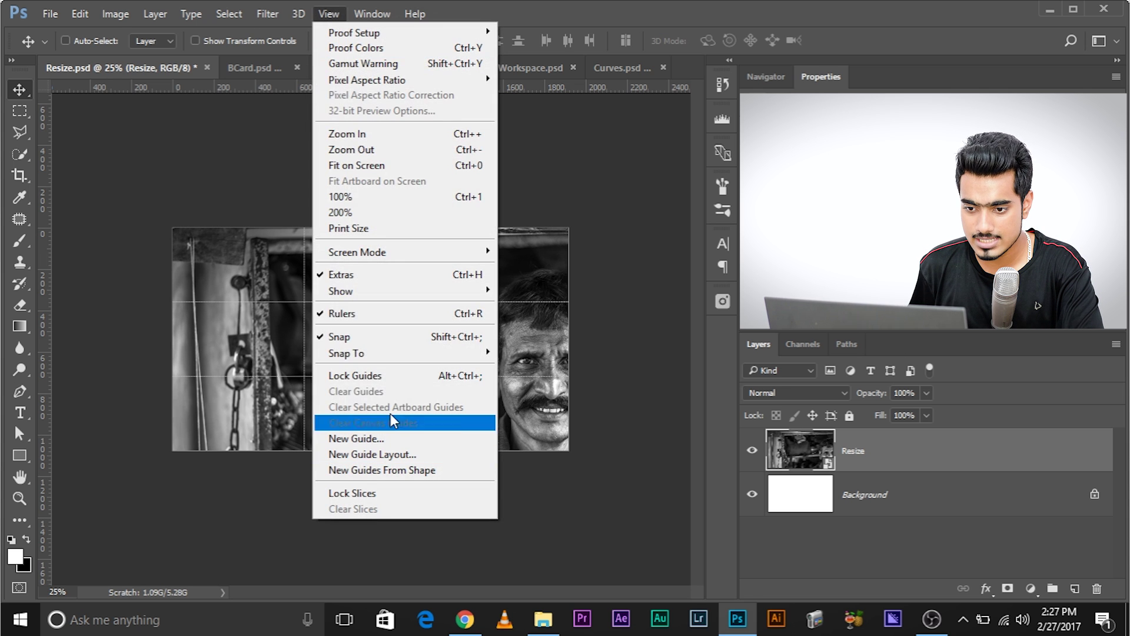
pyautogui.click(19, 99)
pyautogui.moveTo(470, 380); pyautogui.dragTo(392, 367)
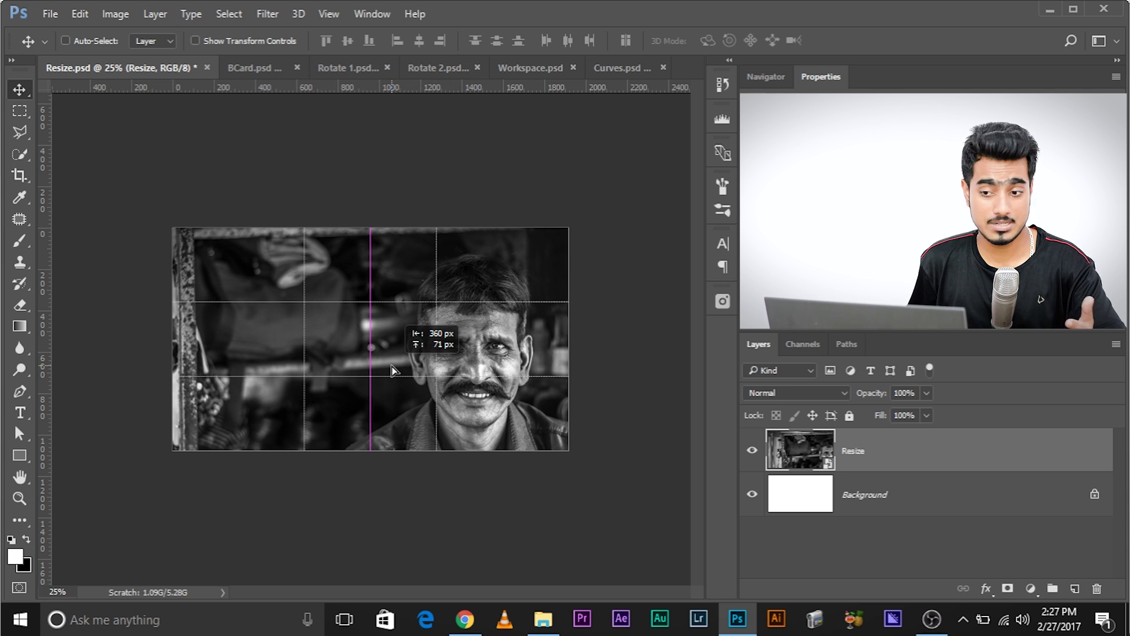
# - Center the portrait vertically on the canvas and scale it to about 33.5% from its lower-right corner
pyautogui.moveTo(392, 369); pyautogui.dragTo(399, 329)
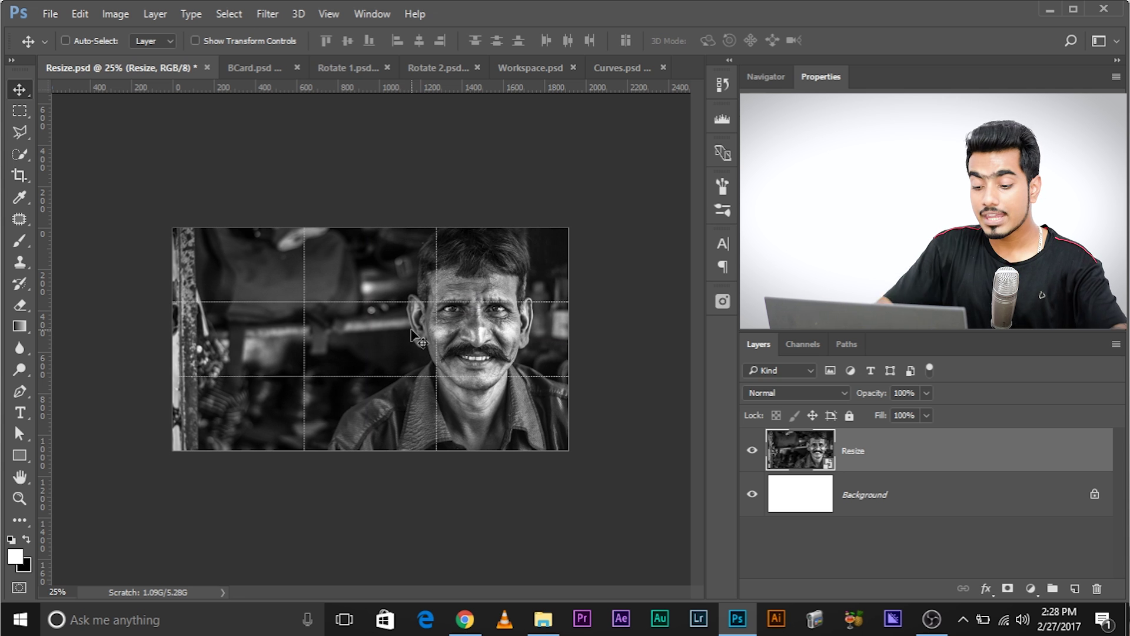
pyautogui.hotkey('ctrl', '-')
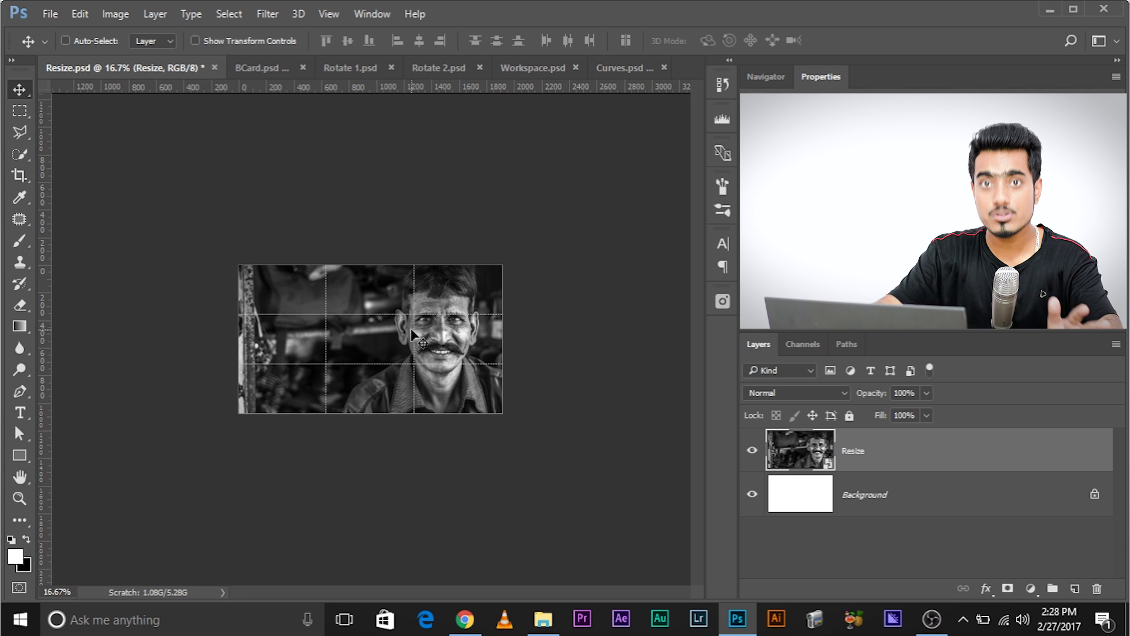
pyautogui.hotkey('ctrl', 't')
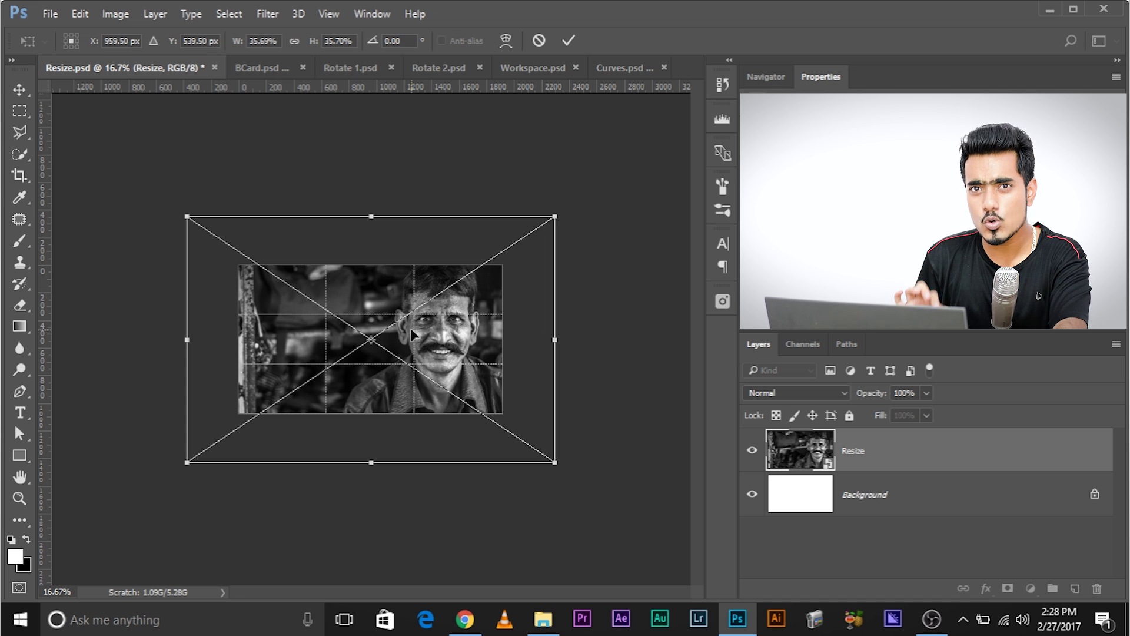
pyautogui.moveTo(554, 462); pyautogui.dragTo(534, 439)
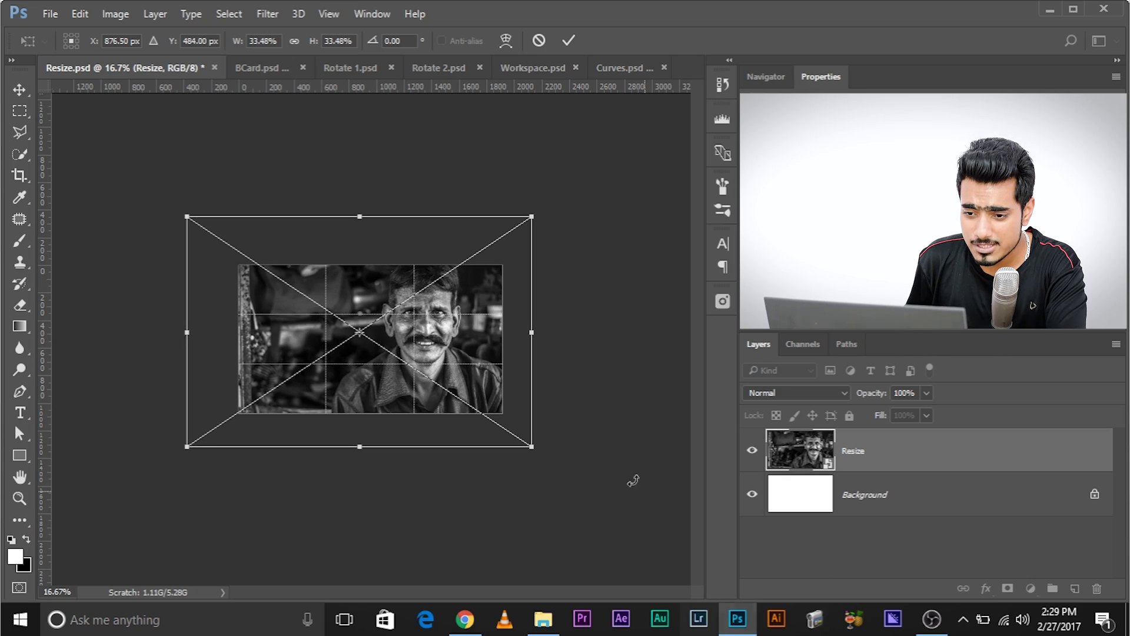
# - Set the reference point near the man's eye at X 1206.5, Y 430 px and resize the photo around it by its lower-right corner
pyautogui.moveTo(355, 336); pyautogui.dragTo(392, 327)
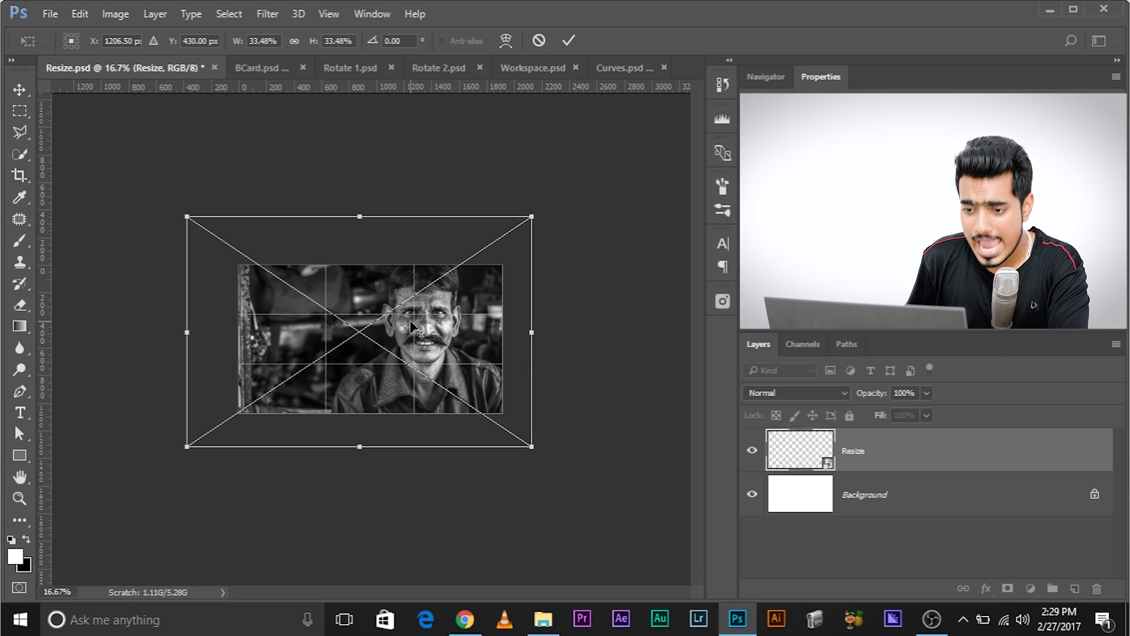
pyautogui.moveTo(532, 447)
pyautogui.mouseDown()
pyautogui.moveTo(508, 433)
pyautogui.moveTo(526, 454)
pyautogui.mouseUp()
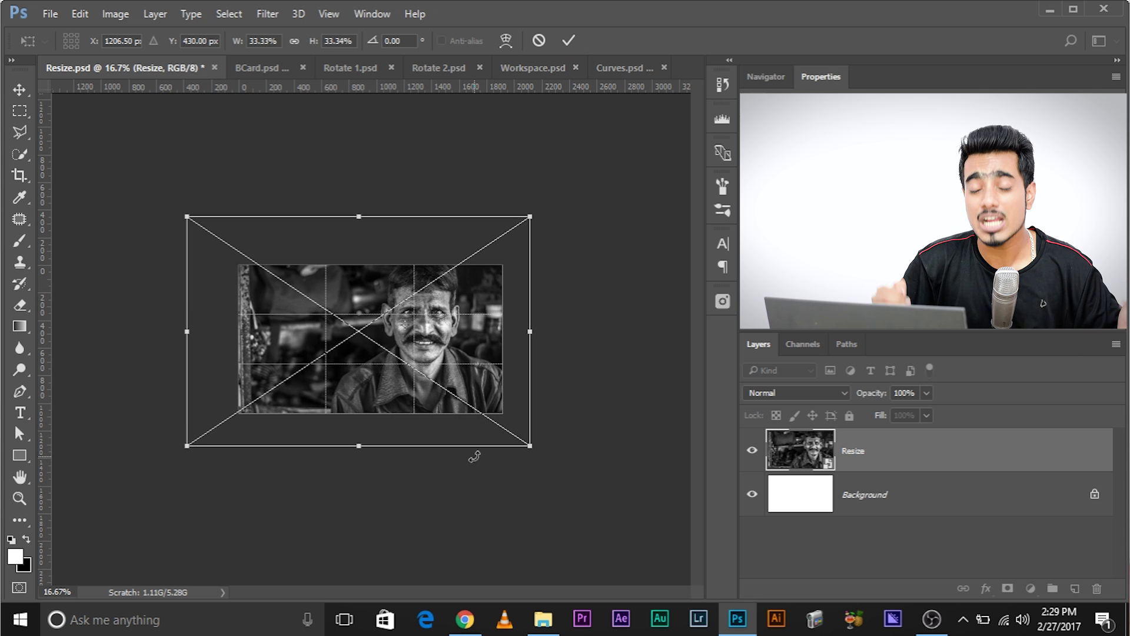
pyautogui.moveTo(549, 454); pyautogui.dragTo(588, 417)
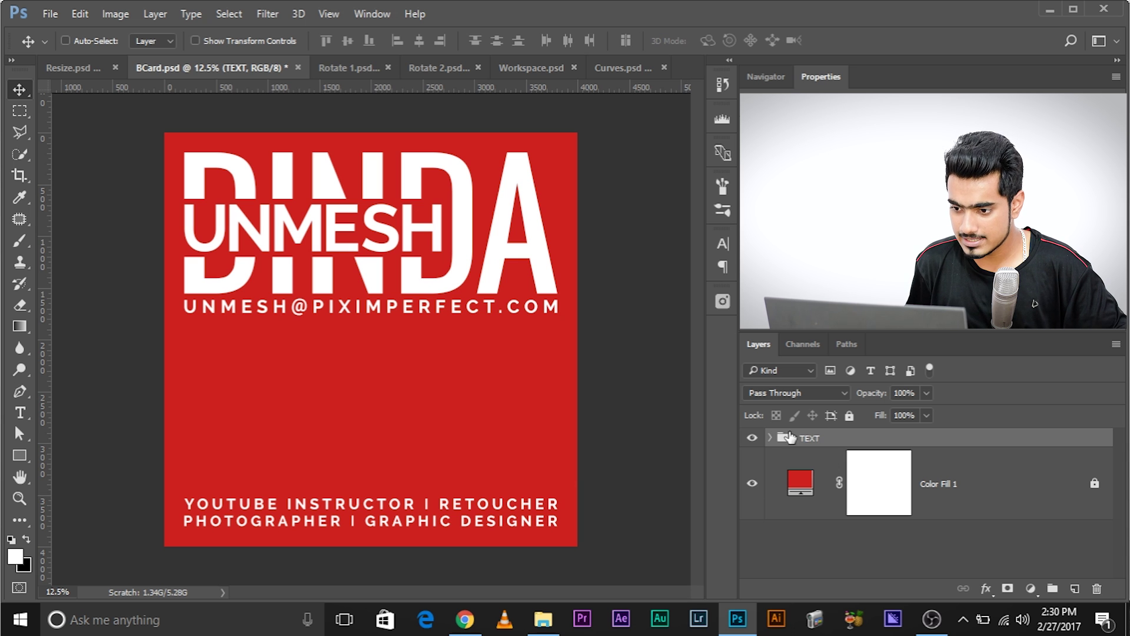
# - Identify the business card's TEXT group by toggling its visibility, then shrink it slightly with Free Transform from its lower-right corner
pyautogui.click(752, 438)
pyautogui.click(752, 438)
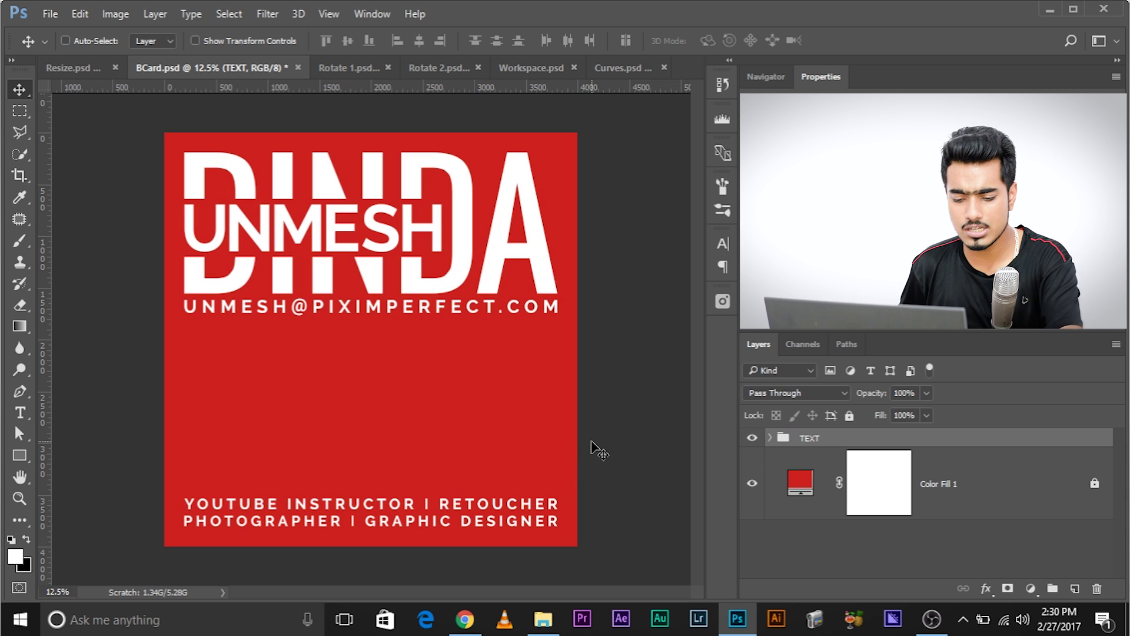
pyautogui.hotkey('ctrl', 't')
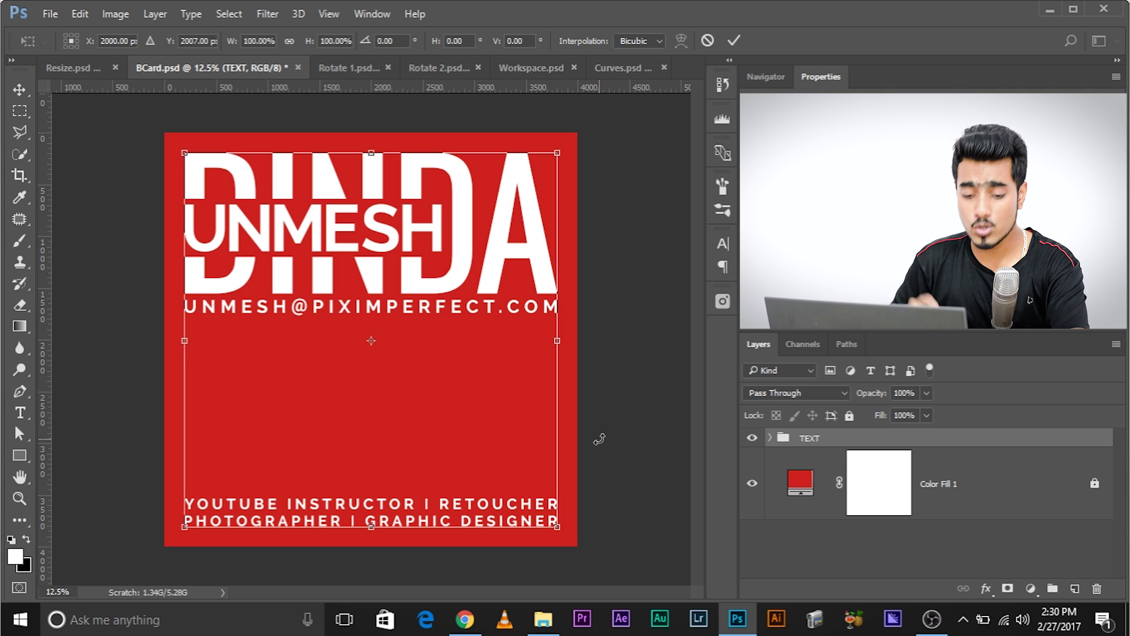
pyautogui.moveTo(557, 524); pyautogui.dragTo(524, 493)
pyautogui.press('Return')
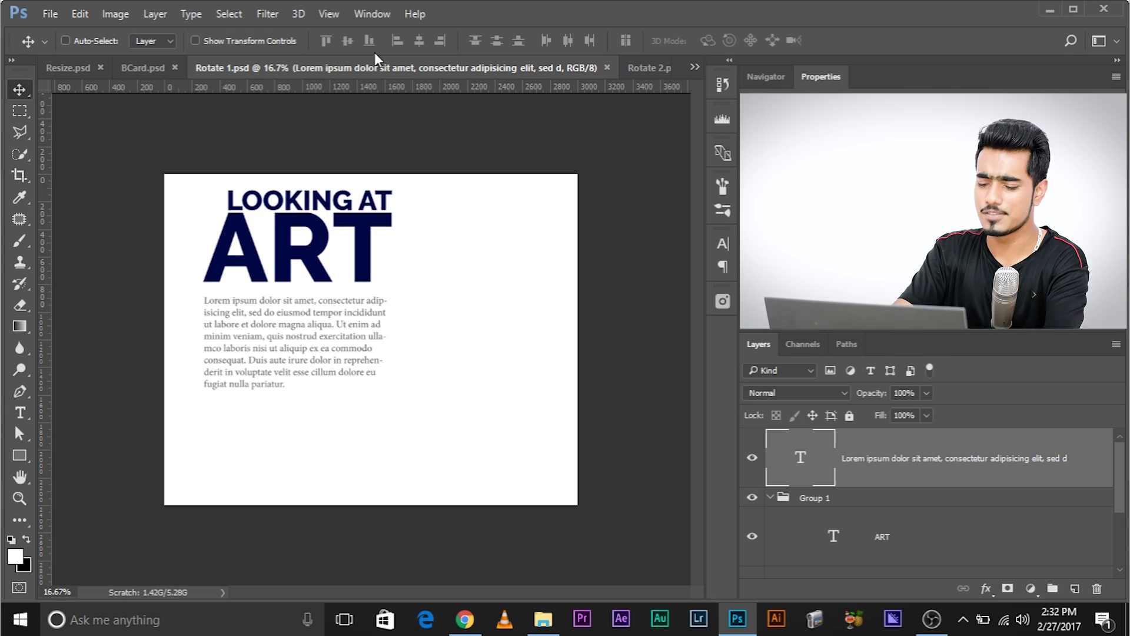
# - Browse the Pexels photos and insert the black paint-roller picture into the Rotate 1 document
pyautogui.hotkey('ctrl', '+')
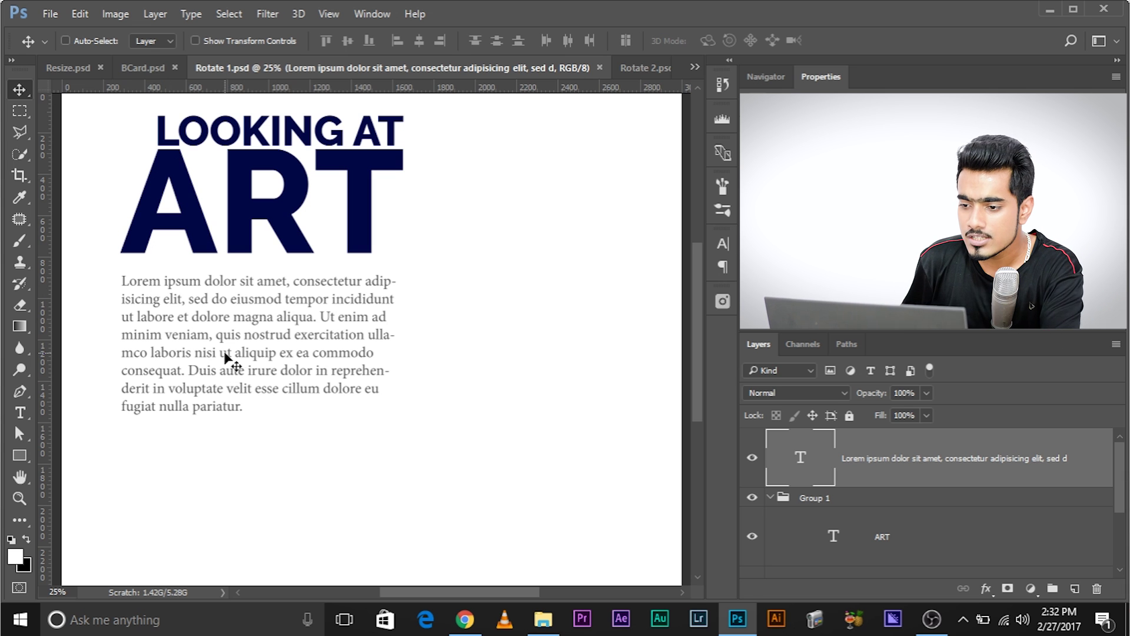
pyautogui.click(724, 301)
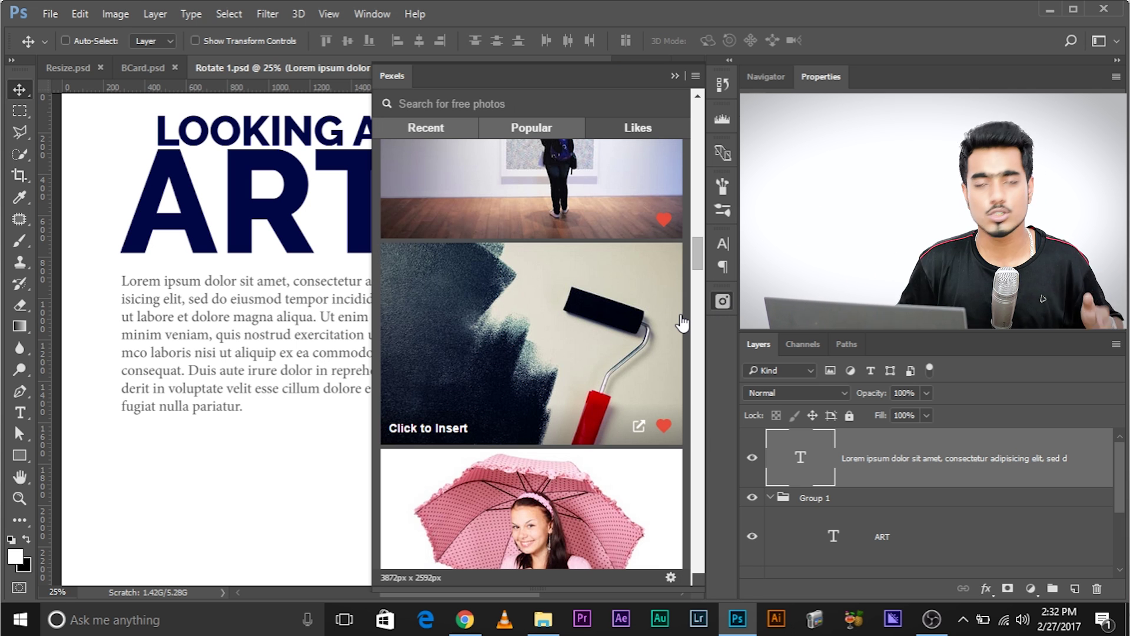
pyautogui.scroll(5, 575, 323)
pyautogui.scroll(-7, 575, 324)
pyautogui.scroll(5, 589, 176)
pyautogui.scroll(-3, 605, 156)
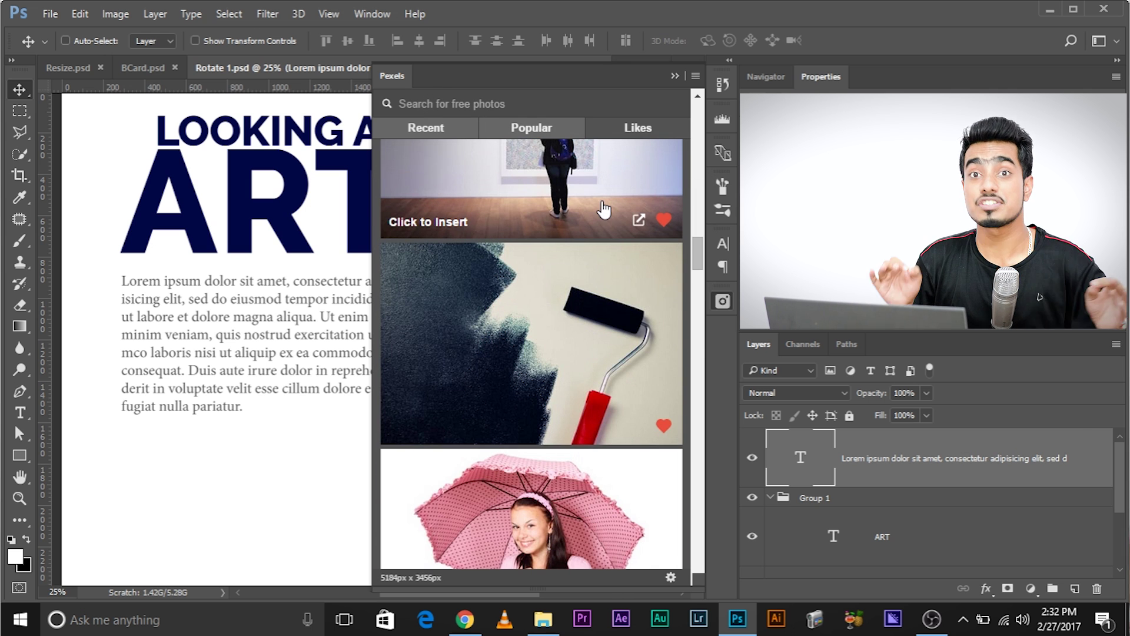
pyautogui.scroll(-3, 603, 209)
pyautogui.scroll(3, 538, 404)
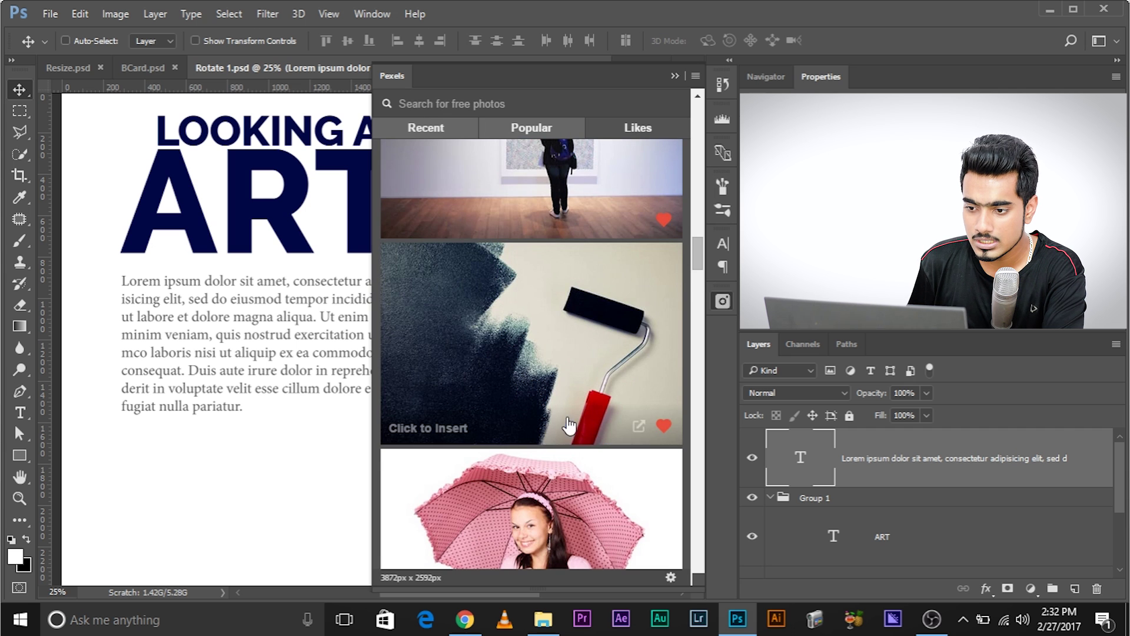
pyautogui.click(537, 325)
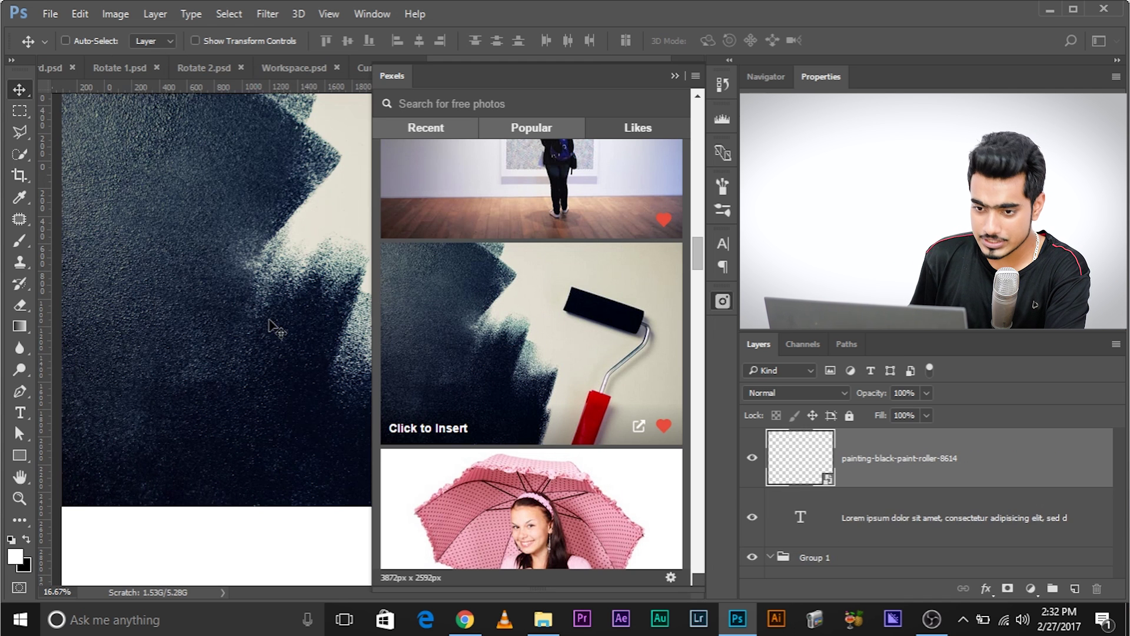
pyautogui.click(675, 75)
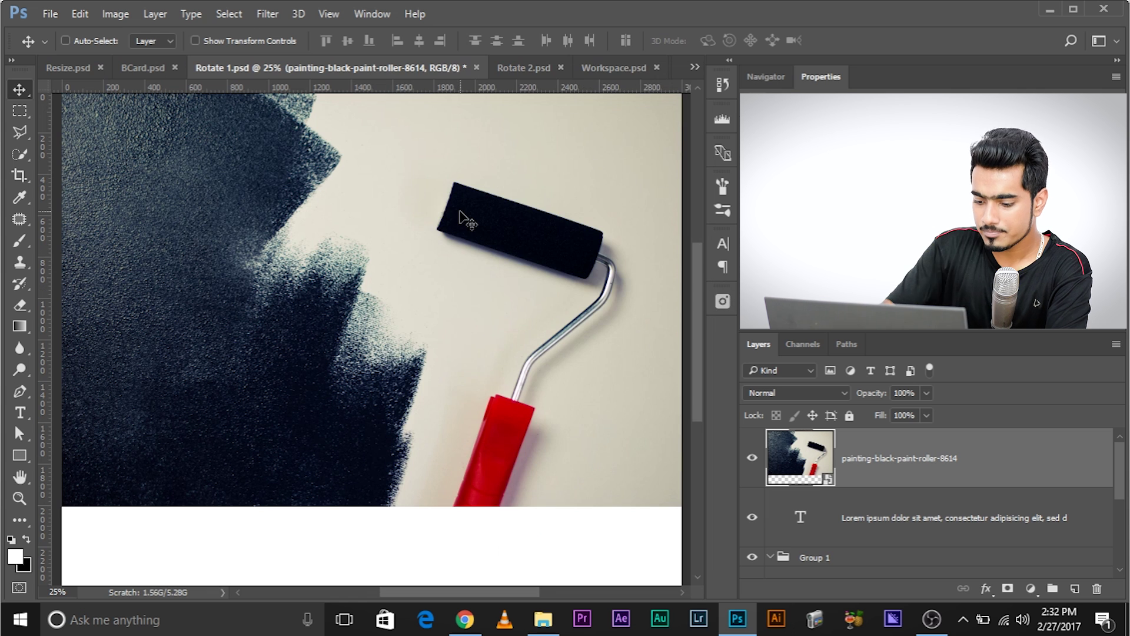
# - Move the paint-roller layer below all the text layers, directly above the Background
pyautogui.hotkey('ctrl', '-')
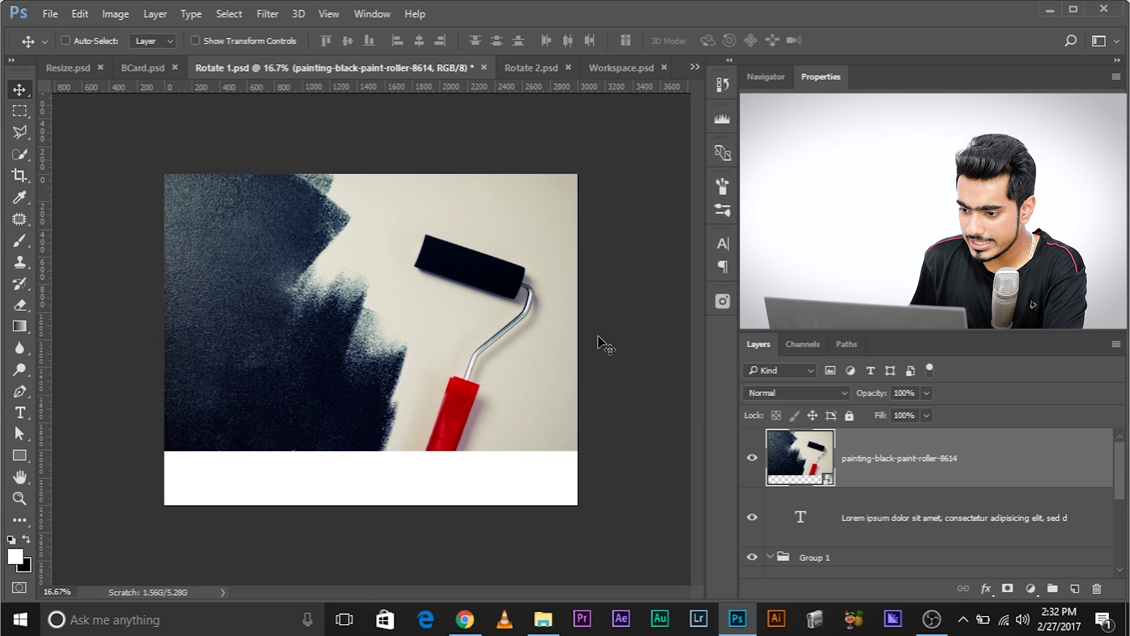
pyautogui.moveTo(893, 473)
pyautogui.mouseDown()
pyautogui.moveTo(911, 592)
pyautogui.moveTo(888, 513)
pyautogui.mouseUp()
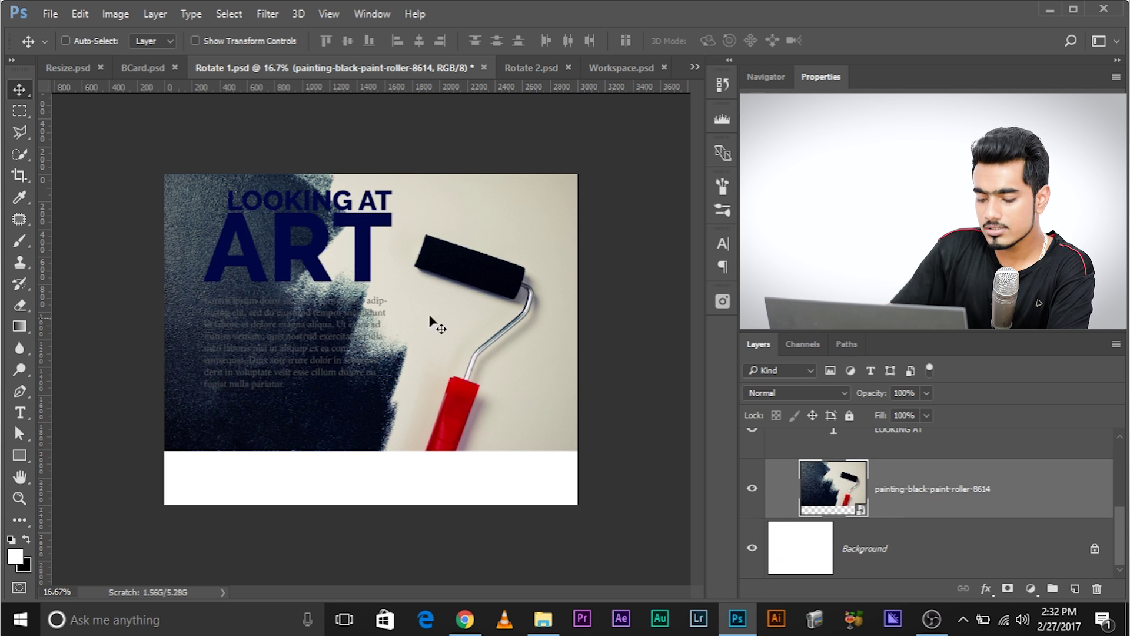
pyautogui.hotkey('ctrl', '+')
pyautogui.hotkey('ctrl', '-')
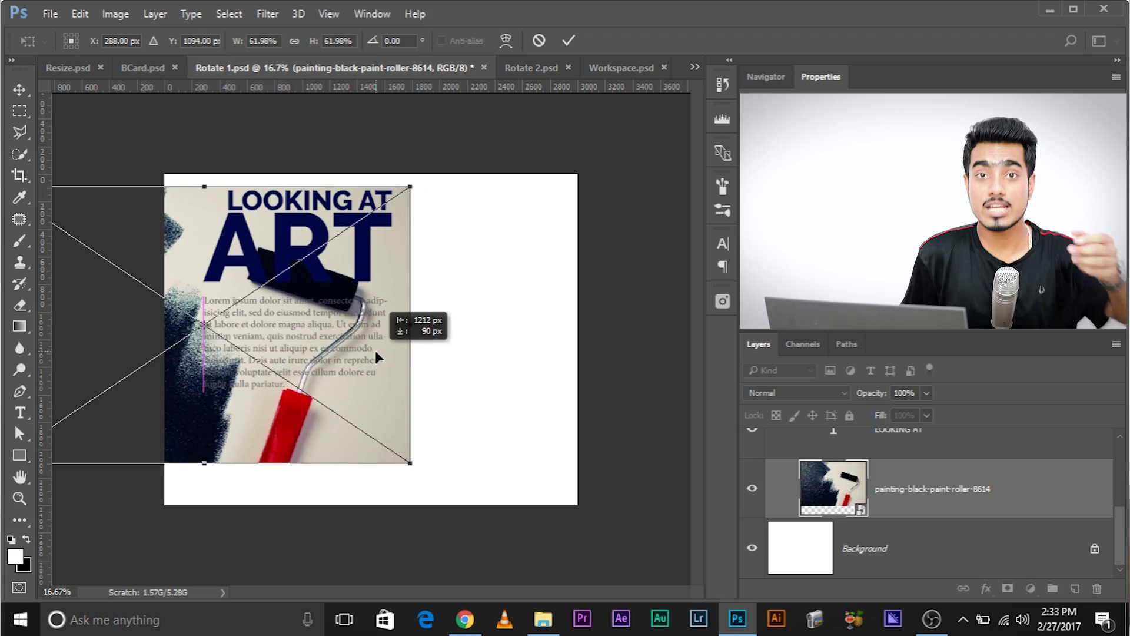
# - Move the roller photo left and down to about X -181, Y 1325 px so the roller's upper edge touches the A's lower-left corner
pyautogui.moveTo(379, 358); pyautogui.dragTo(315, 389)
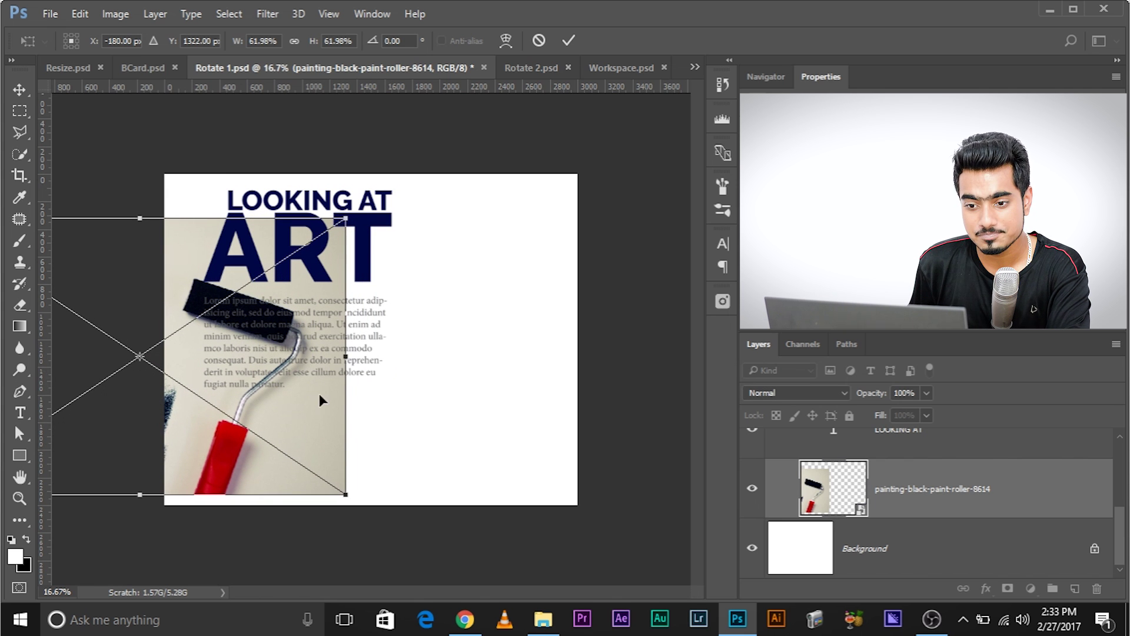
pyautogui.scroll(4, 268, 287)
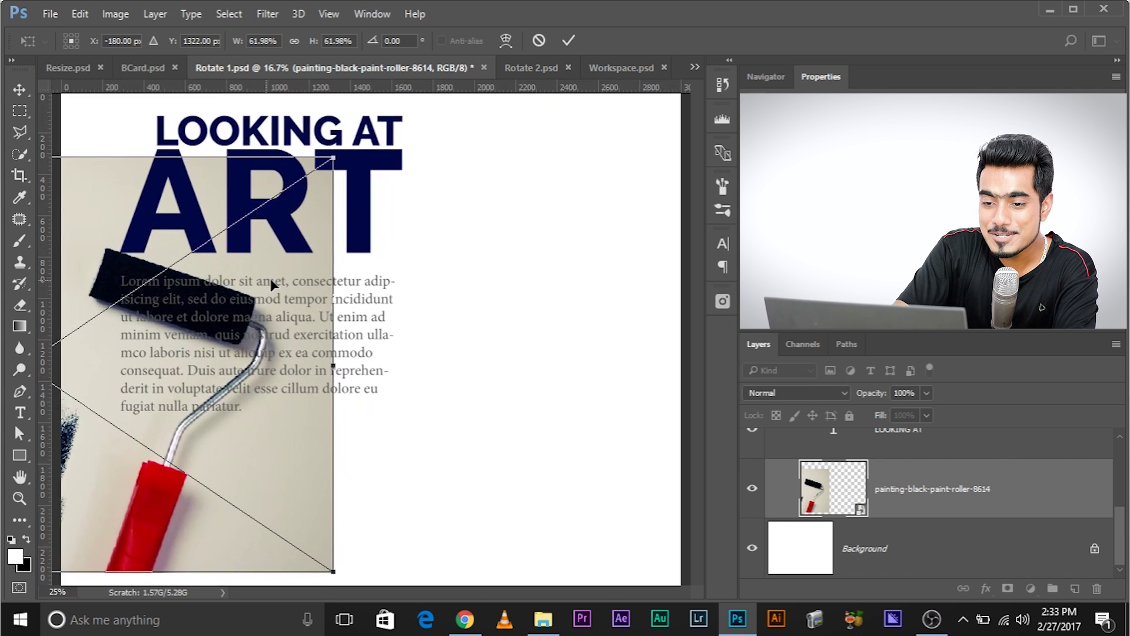
pyautogui.scroll(-2, 276, 290)
pyautogui.moveTo(280, 290); pyautogui.dragTo(363, 296)
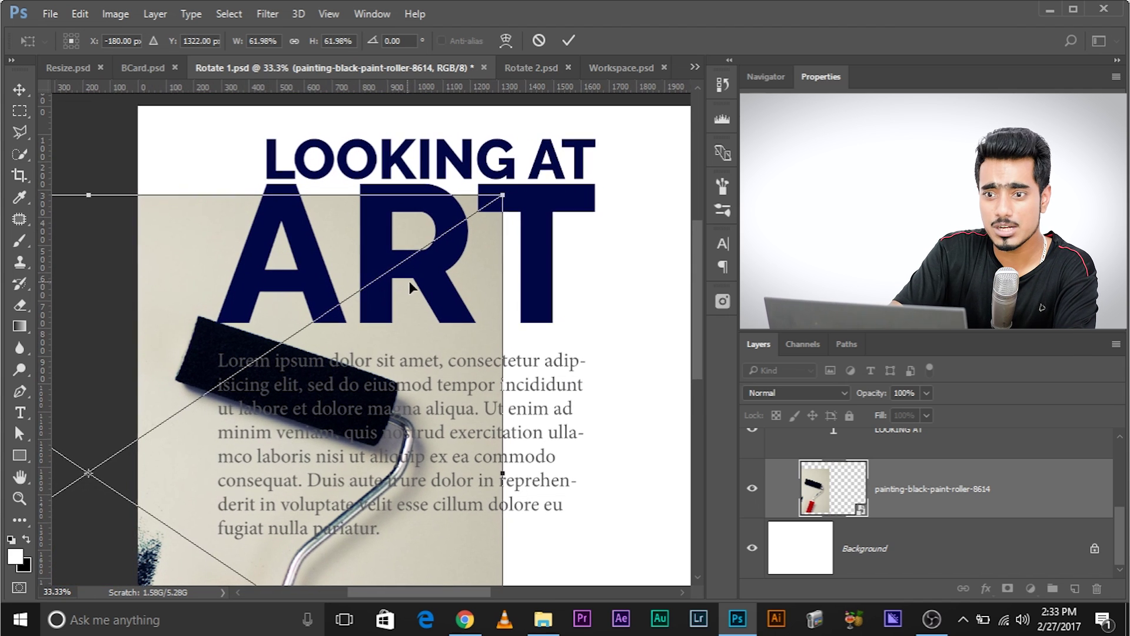
pyautogui.scroll(4, 409, 287)
pyautogui.scroll(-2, 424, 278)
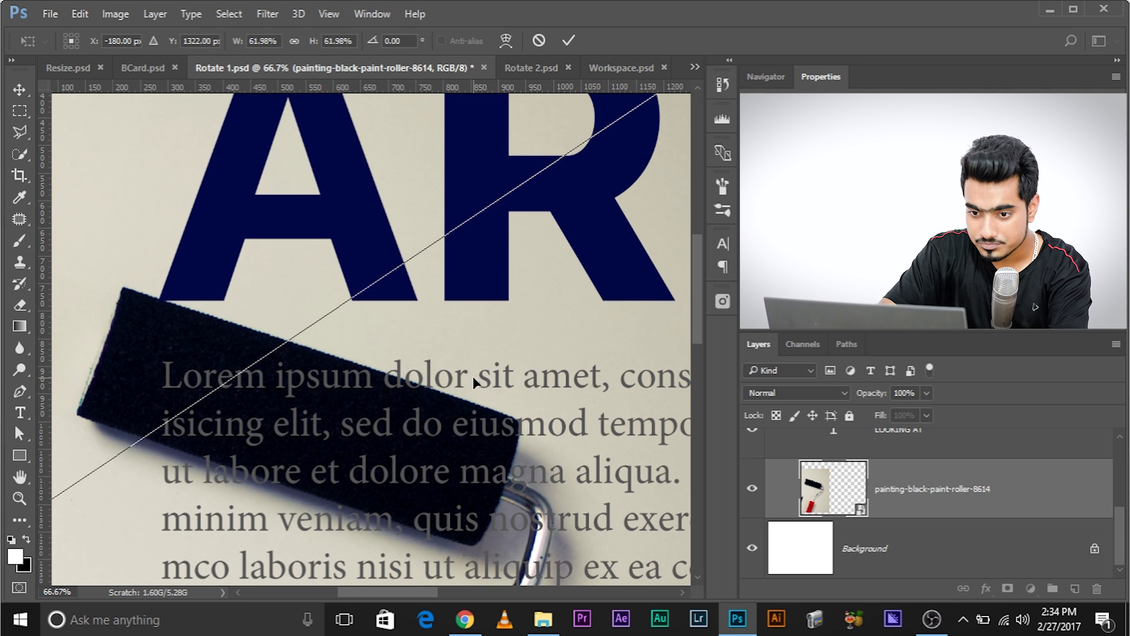
pyautogui.moveTo(197, 334)
pyautogui.mouseDown()
pyautogui.moveTo(143, 317)
pyautogui.moveTo(153, 341)
pyautogui.mouseUp()
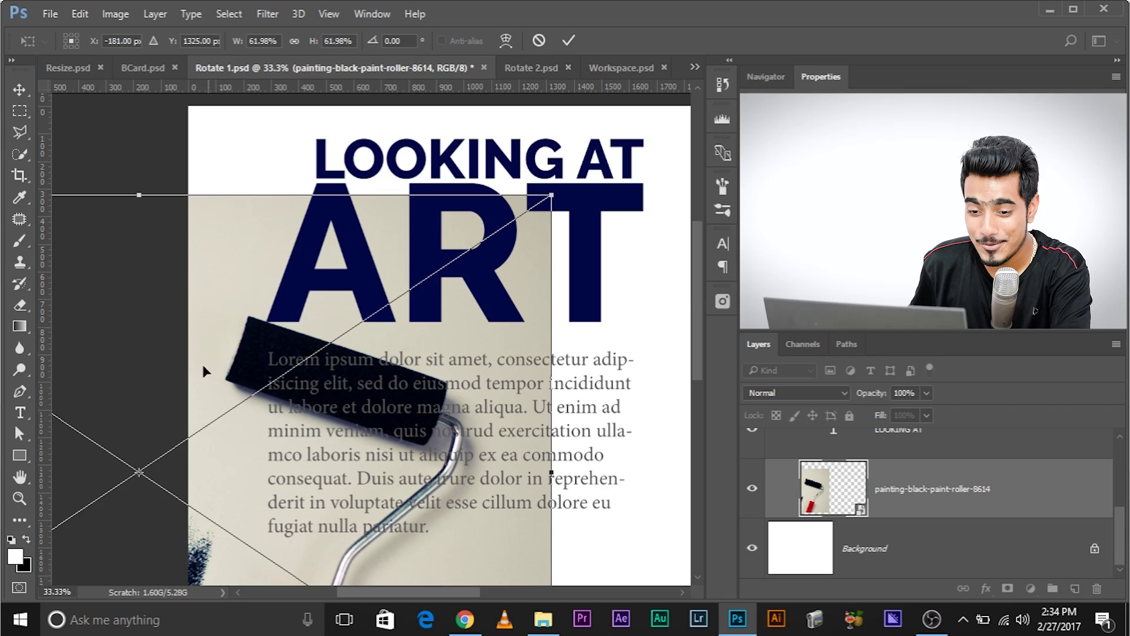
# - Place the transform reference point where the A's lower-left corner meets the roller, at about X 283, Y 782 px
pyautogui.moveTo(137, 475); pyautogui.dragTo(266, 326)
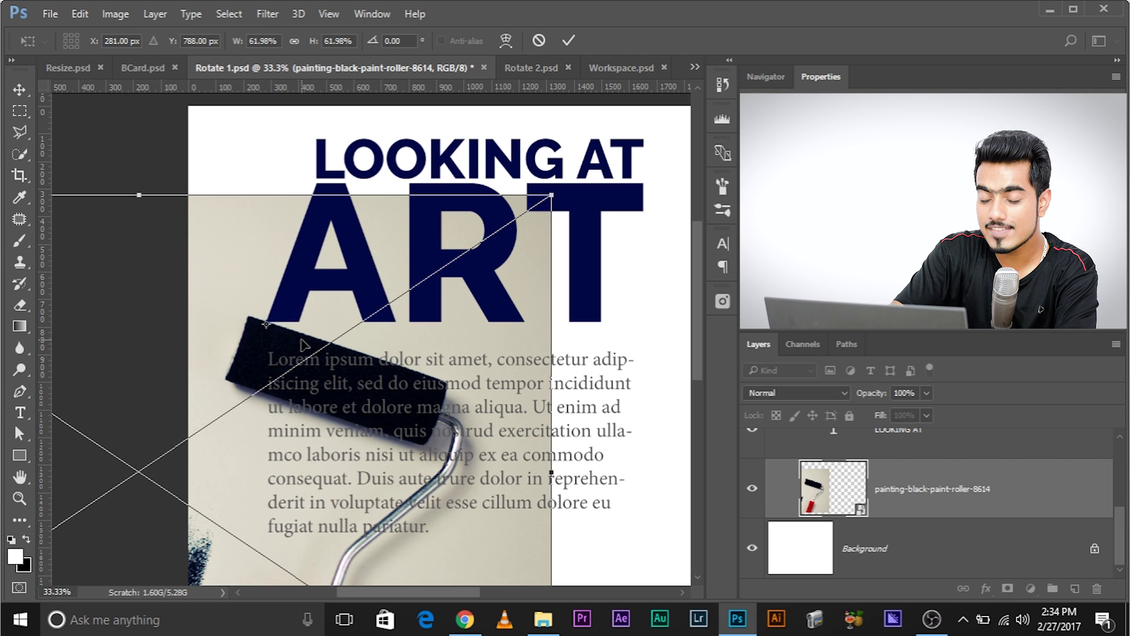
pyautogui.hotkey('ctrl', '+')
pyautogui.hotkey('ctrl', '+')
pyautogui.hotkey('ctrl', '+')
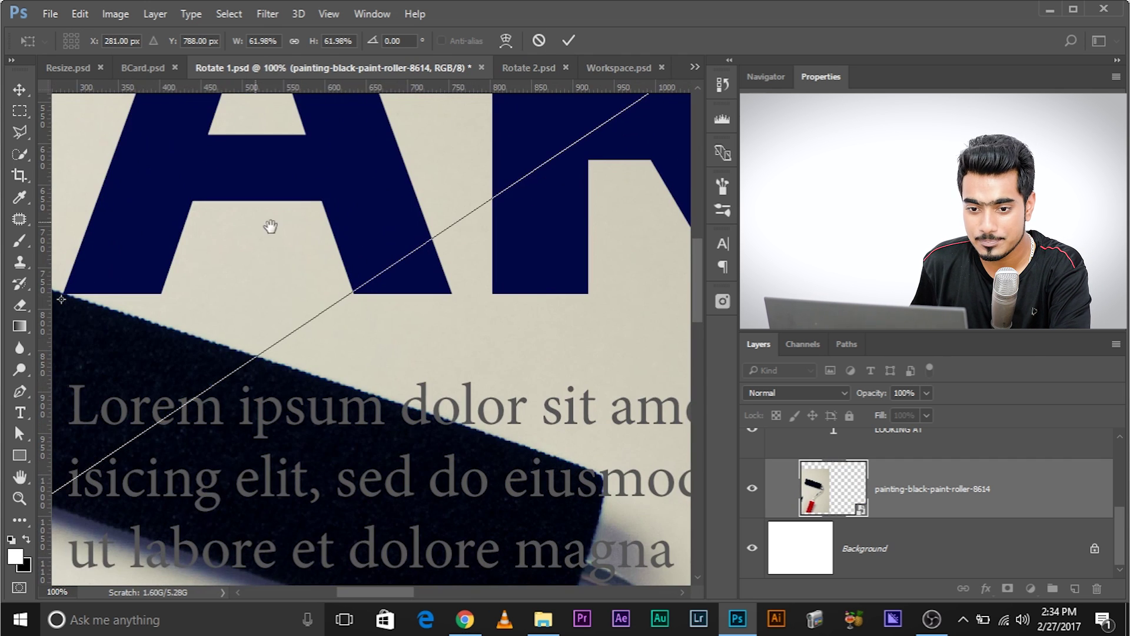
pyautogui.moveTo(251, 217); pyautogui.dragTo(351, 251)
pyautogui.moveTo(161, 332); pyautogui.dragTo(162, 334)
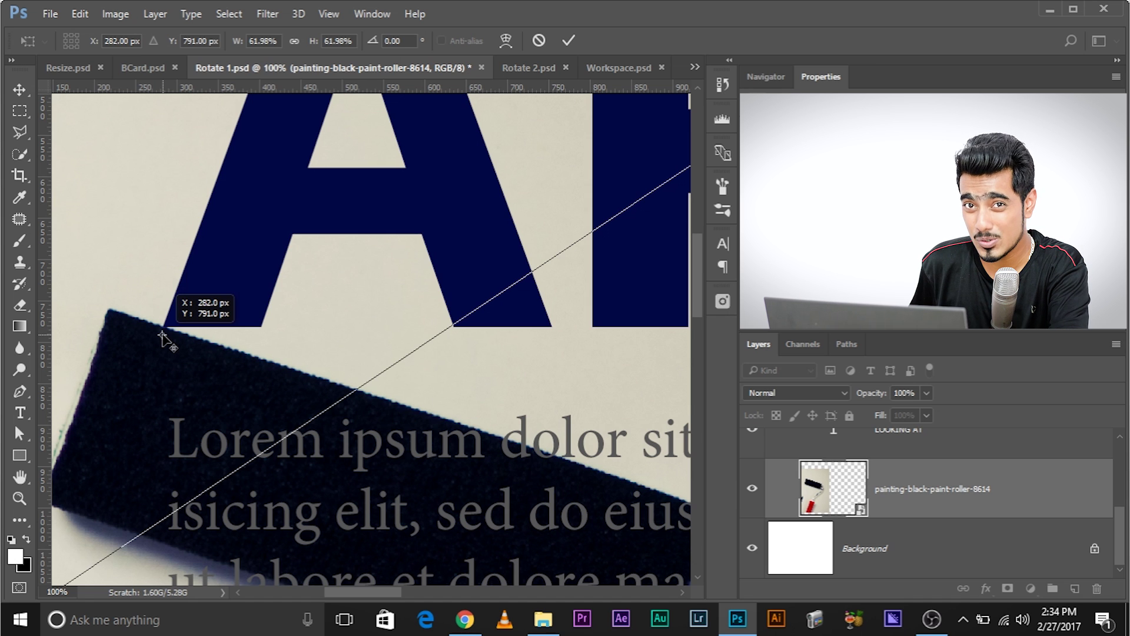
pyautogui.moveTo(162, 333); pyautogui.dragTo(163, 328)
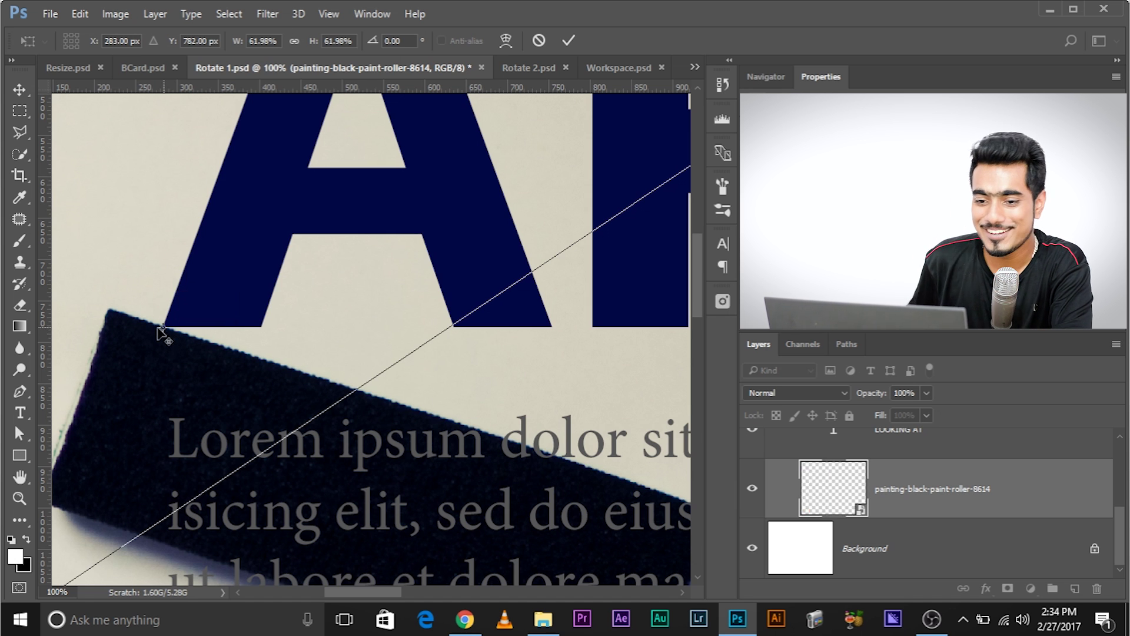
# - Rotate the photo about -18.16° around the reference point to level the roller beneath the ART heading
pyautogui.hotkey('ctrl', '-')
pyautogui.hotkey('ctrl', '-')
pyautogui.hotkey('ctrl', '-')
pyautogui.hotkey('ctrl', '-')
pyautogui.hotkey('ctrl', '-')
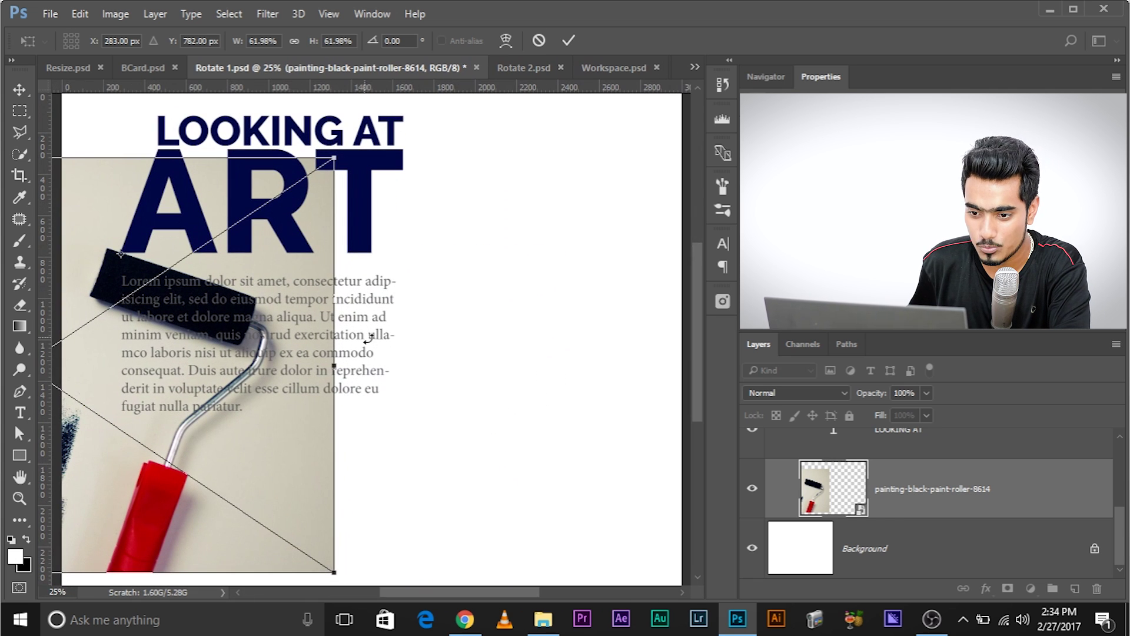
pyautogui.moveTo(360, 370)
pyautogui.mouseDown()
pyautogui.moveTo(382, 344)
pyautogui.moveTo(394, 291)
pyautogui.mouseUp()
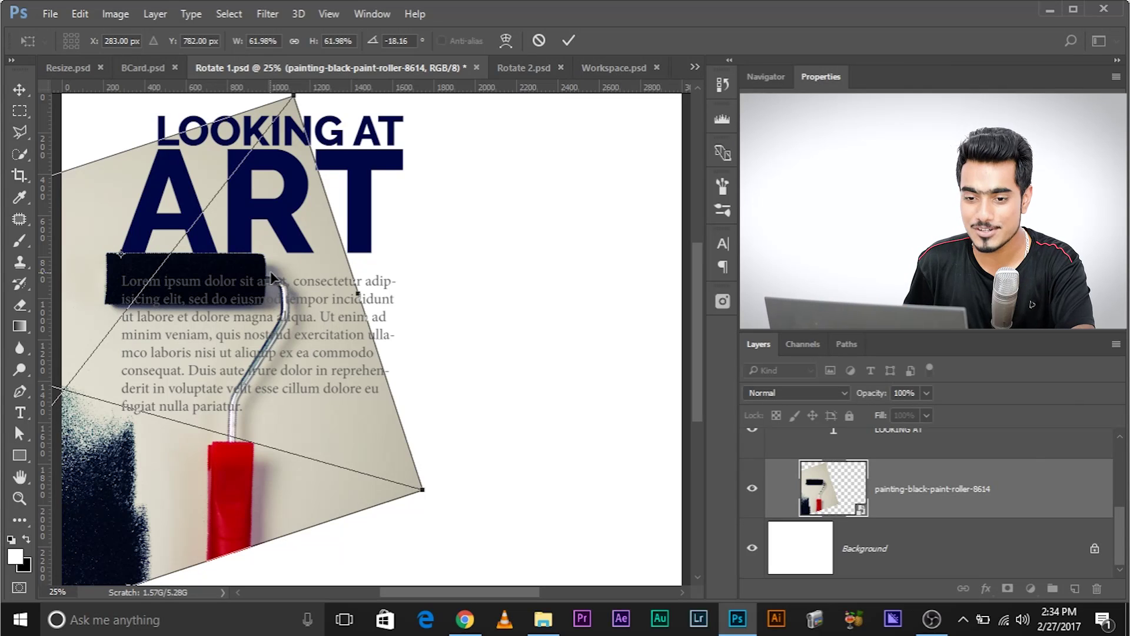
# - Enlarge the photo to about 116.7% around the reference point until the roller spans the ART heading, and apply the transform
pyautogui.moveTo(426, 488); pyautogui.dragTo(451, 330)
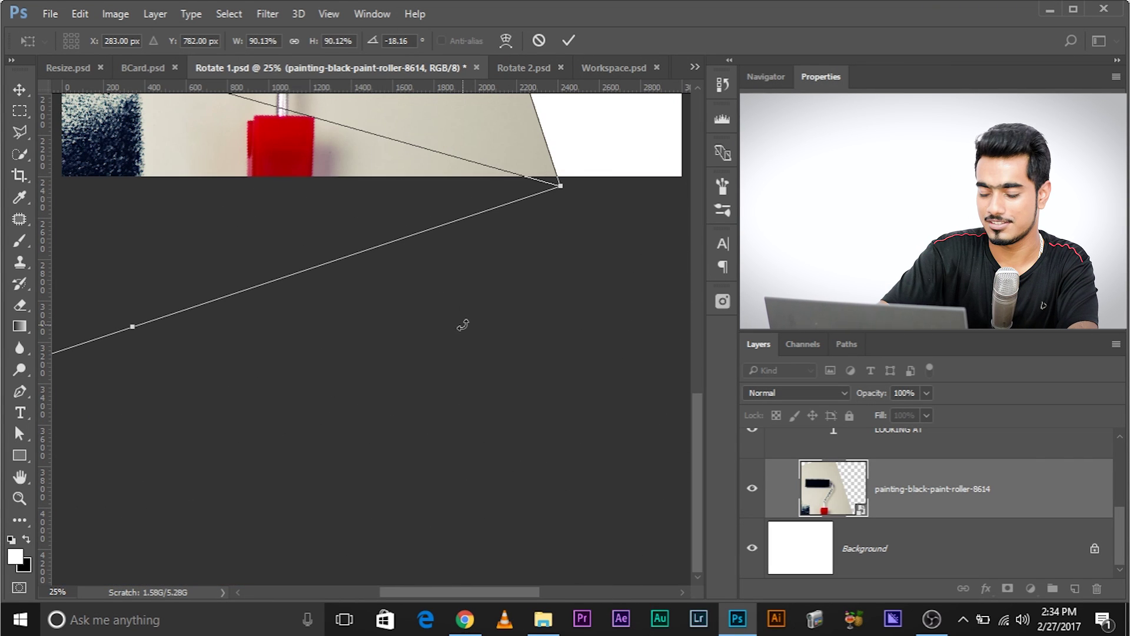
pyautogui.hotkey('ctrl', '-')
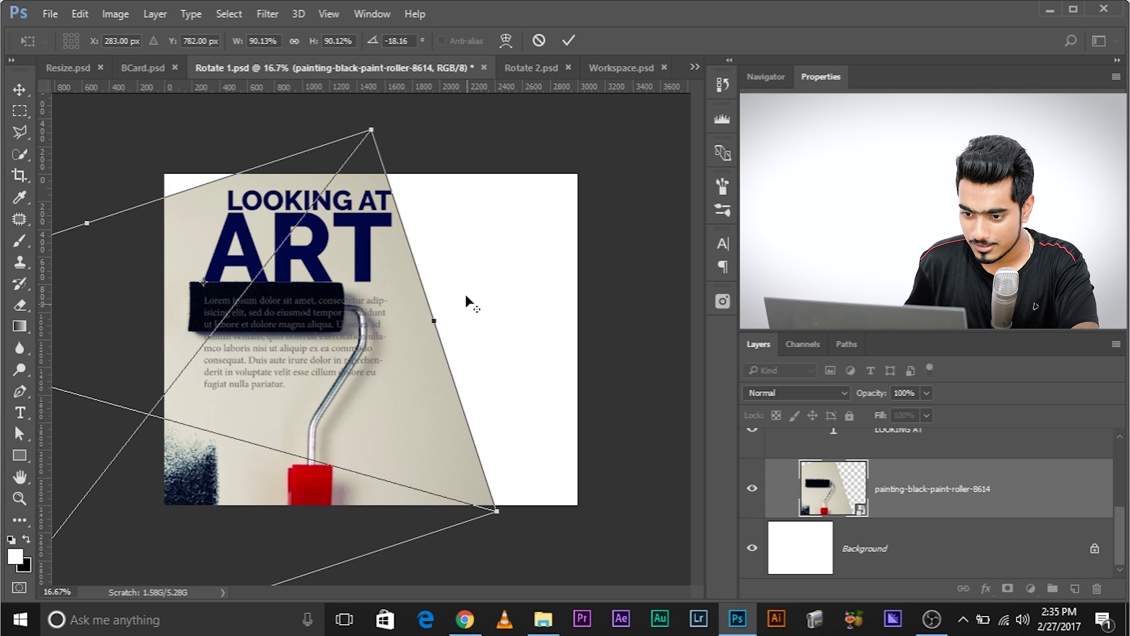
pyautogui.moveTo(495, 512); pyautogui.dragTo(595, 566)
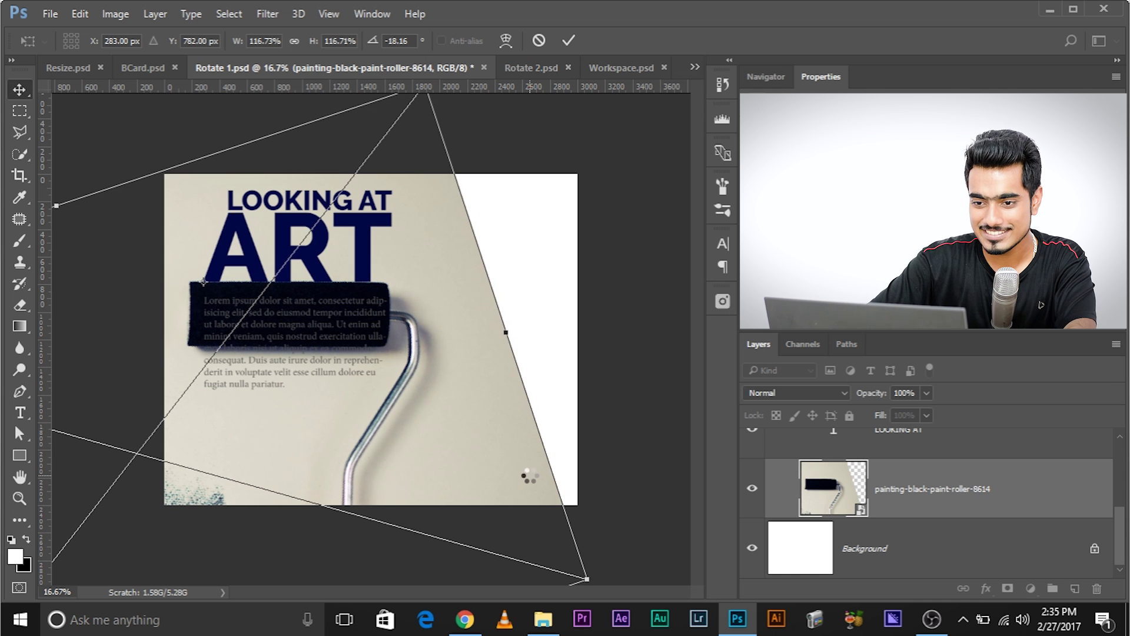
pyautogui.press('Return')
pyautogui.hotkey('ctrl', '+')
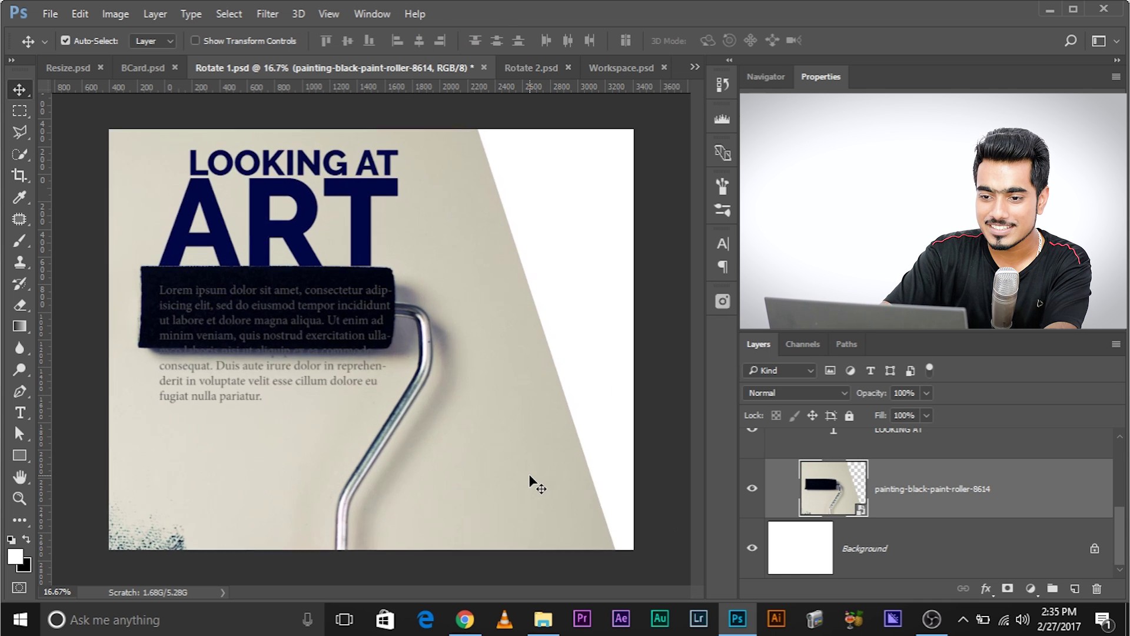
pyautogui.hotkey('ctrl', '+')
pyautogui.moveTo(489, 427); pyautogui.dragTo(432, 357)
pyautogui.scroll(3, 919, 523)
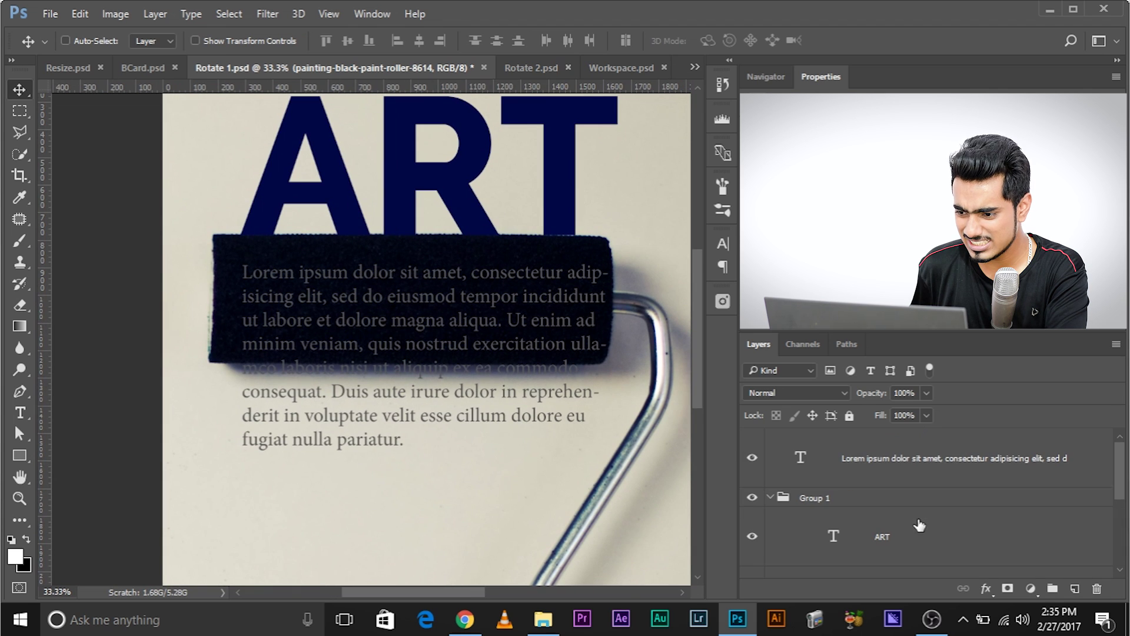
# - Reposition the Lorem ipsum paragraph, trying it below the roller and moving it back up over the roller
pyautogui.click(906, 447)
pyautogui.scroll(-2, 588, 350)
pyautogui.moveTo(403, 358); pyautogui.dragTo(368, 459)
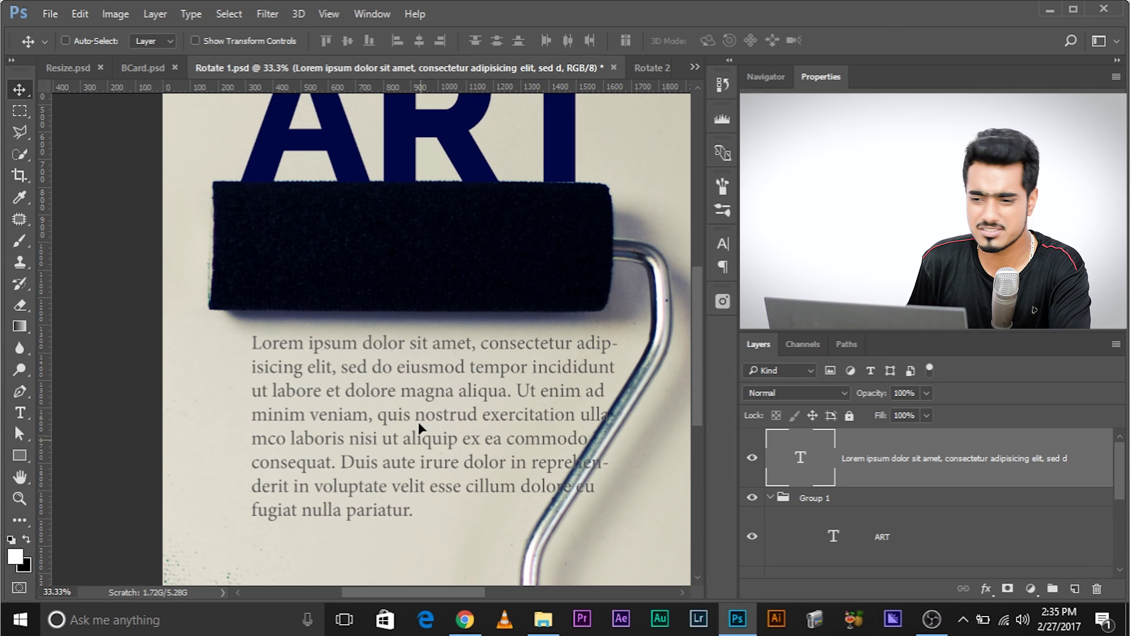
pyautogui.moveTo(420, 428); pyautogui.dragTo(413, 248)
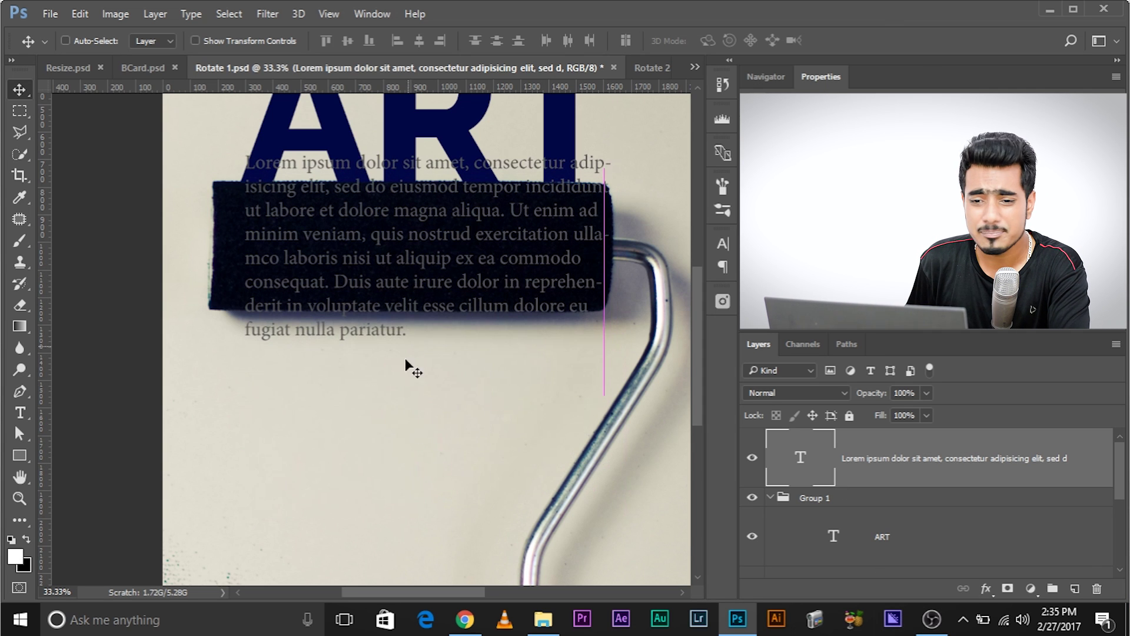
# - Draw a closed four-sided Pen shape about 1296 by 786 px below the roller, with its right side slanting along the handle
pyautogui.click(20, 391)
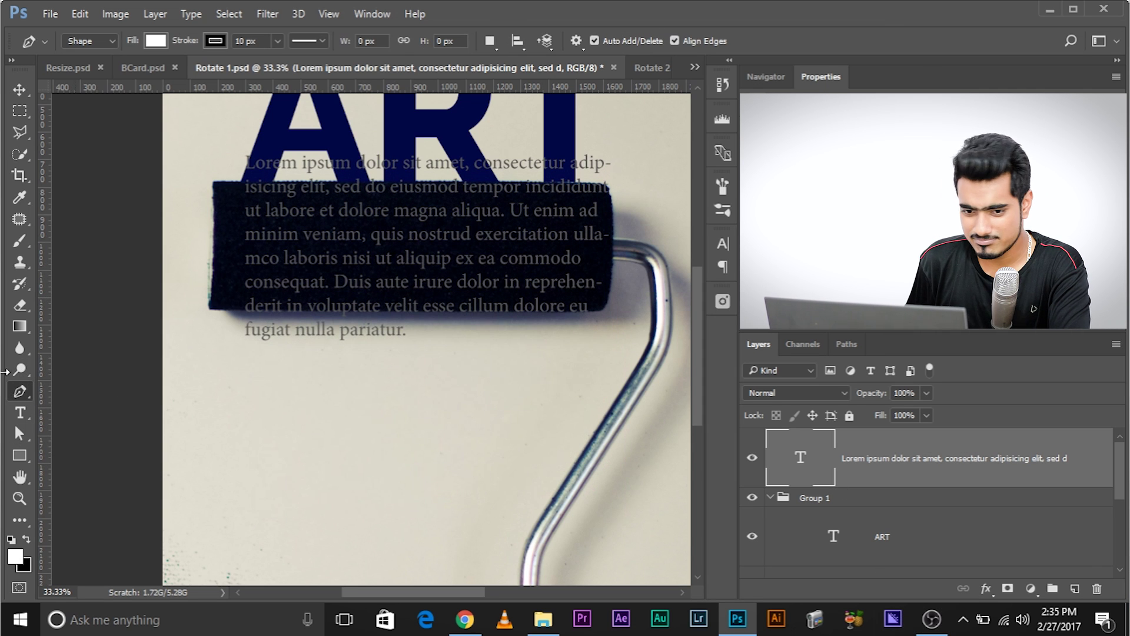
pyautogui.click(227, 365)
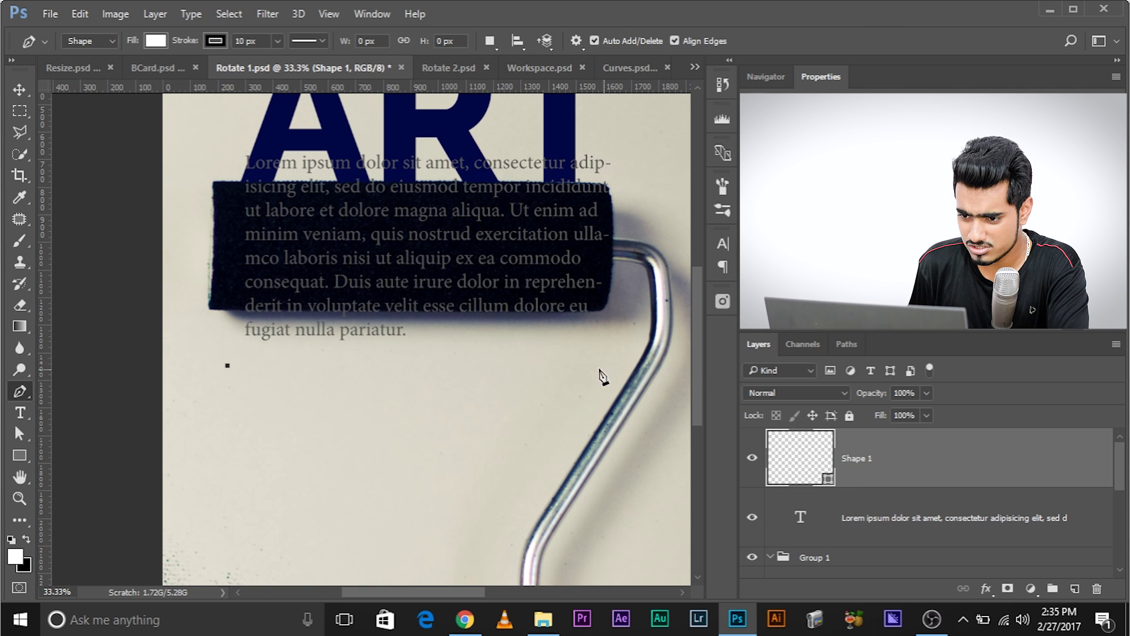
pyautogui.click(584, 365)
pyautogui.scroll(-3, 471, 518)
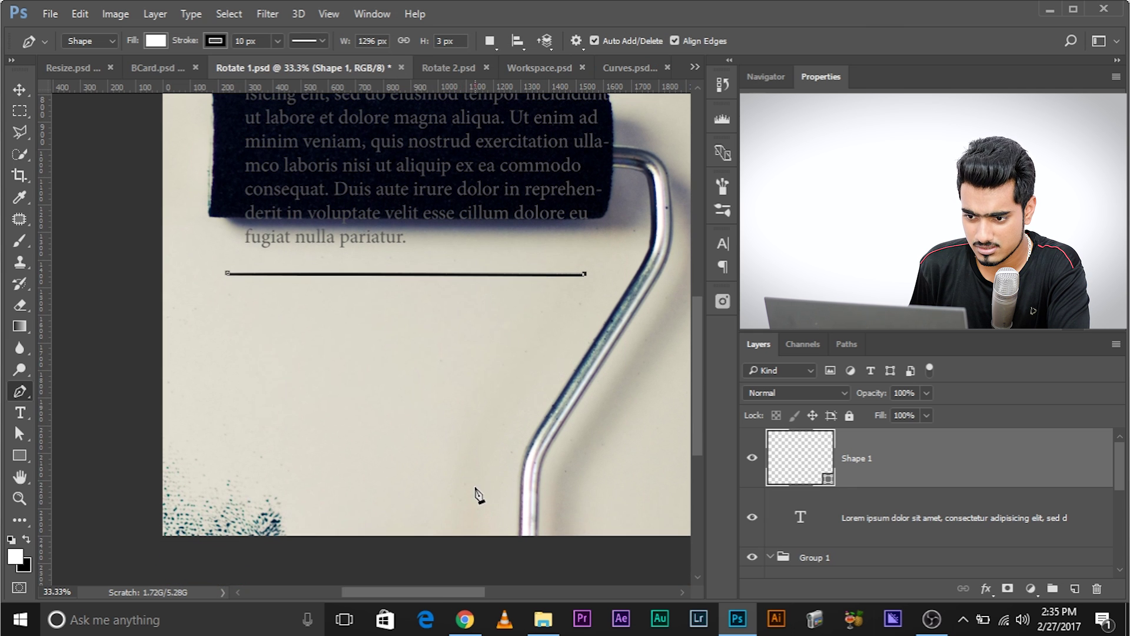
pyautogui.click(471, 486)
pyautogui.click(228, 488)
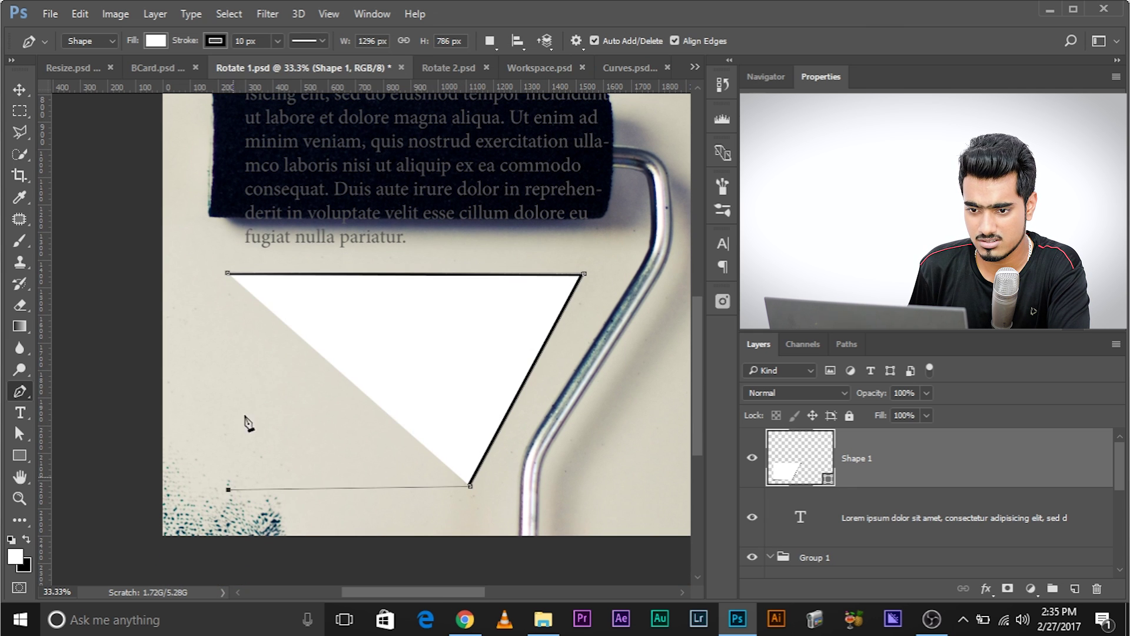
pyautogui.click(228, 274)
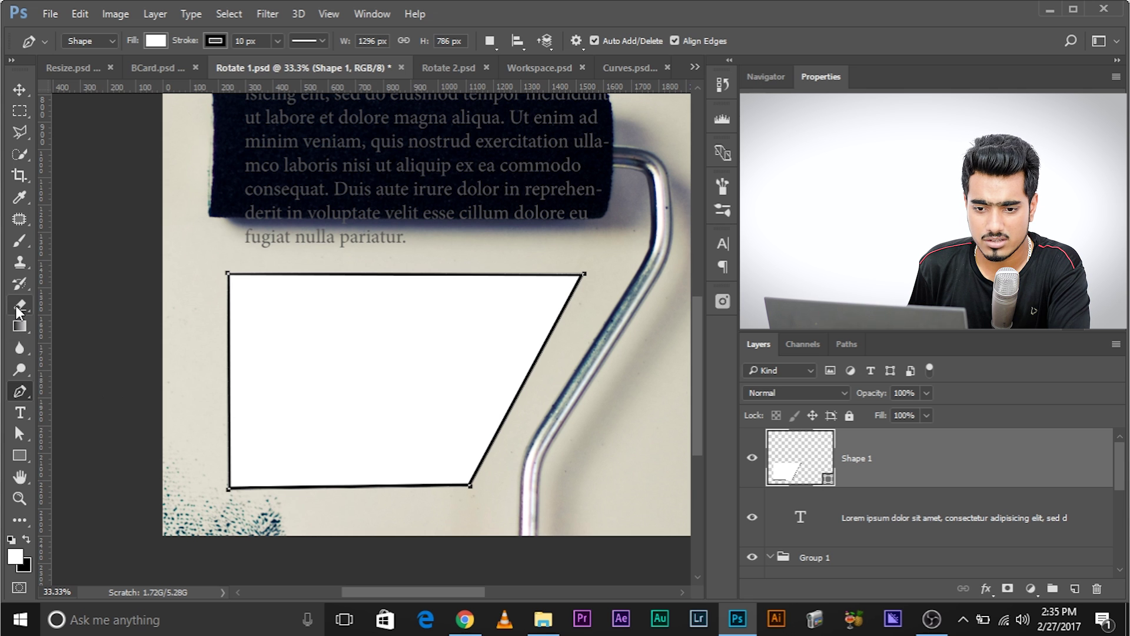
# - Copy the Lorem ipsum text into a new paragraph that flows inside the four-sided shape, and commit it
pyautogui.click(20, 412)
pyautogui.scroll(2, 328, 321)
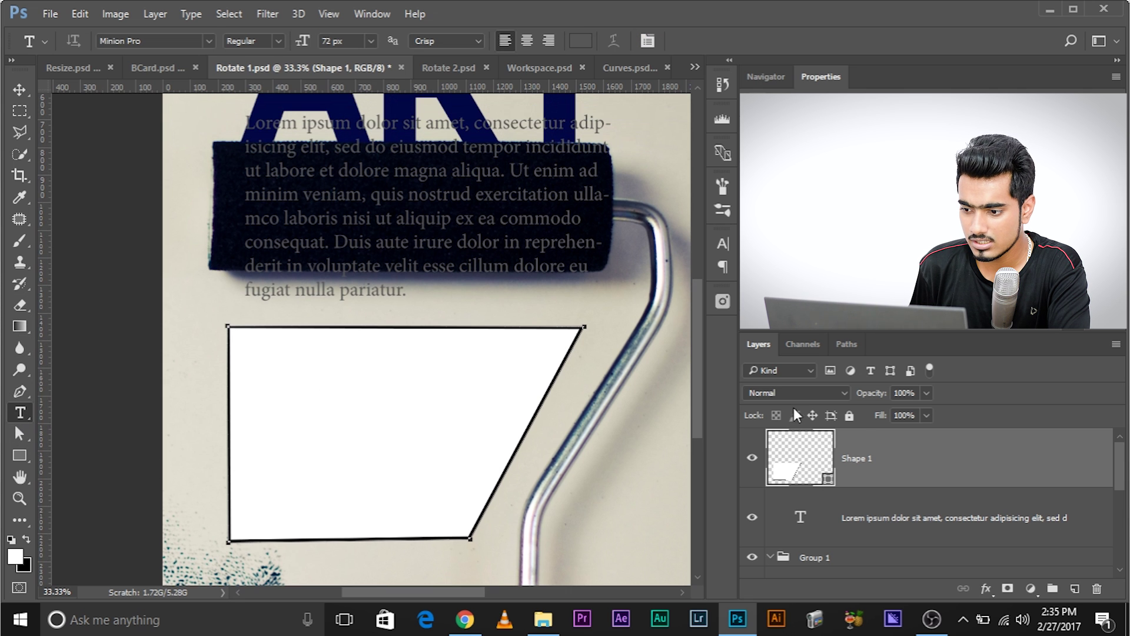
pyautogui.doubleClick(813, 519)
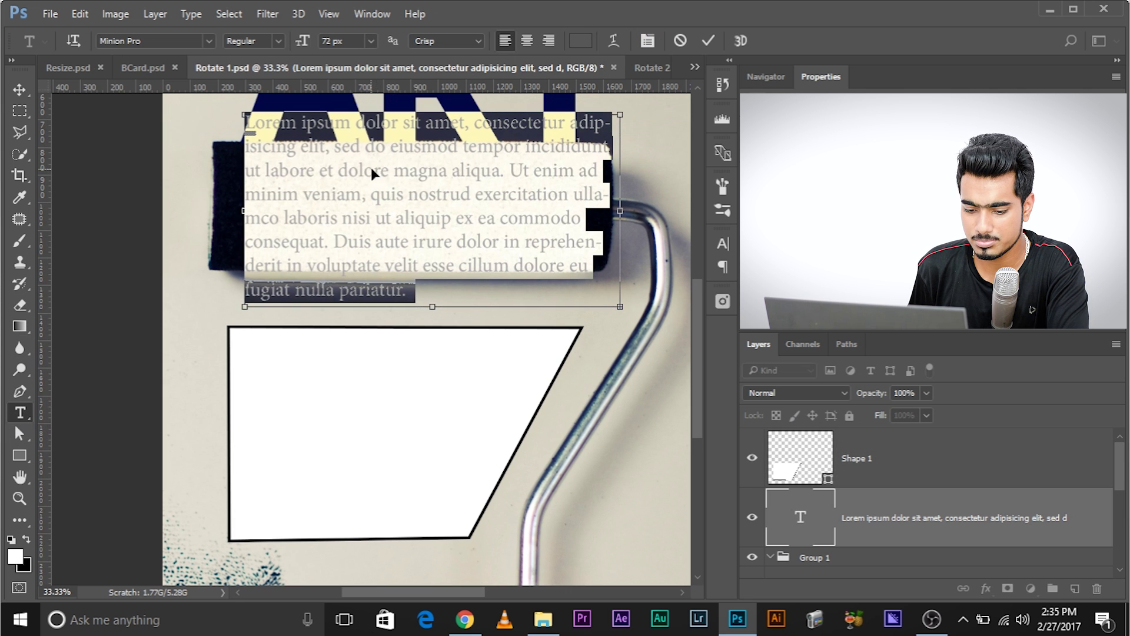
pyautogui.click(877, 447)
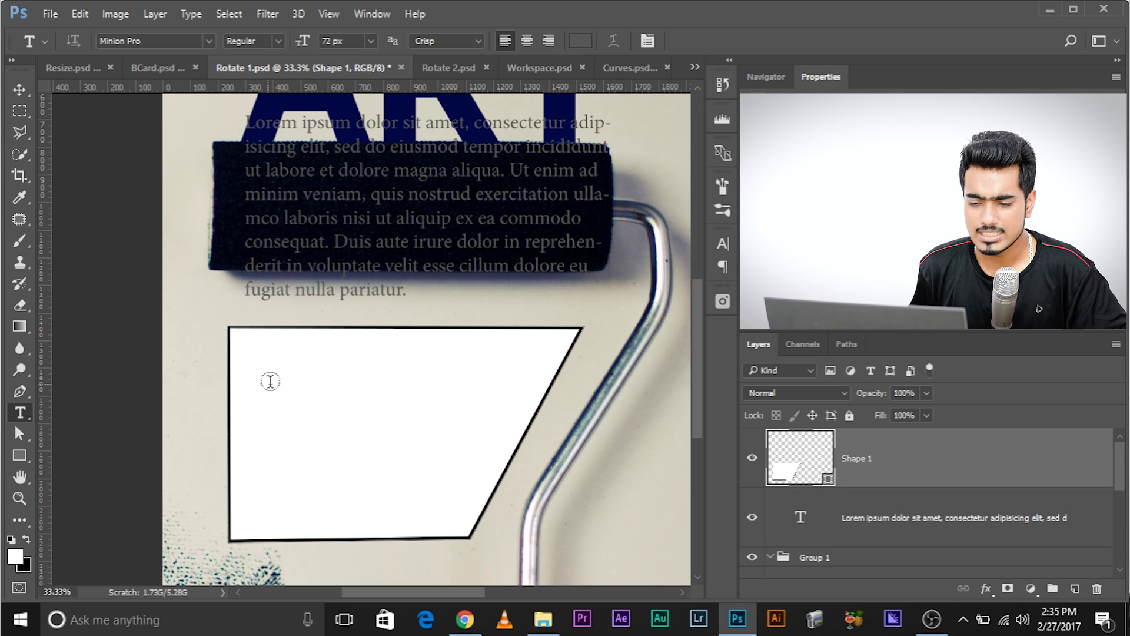
pyautogui.click(318, 364)
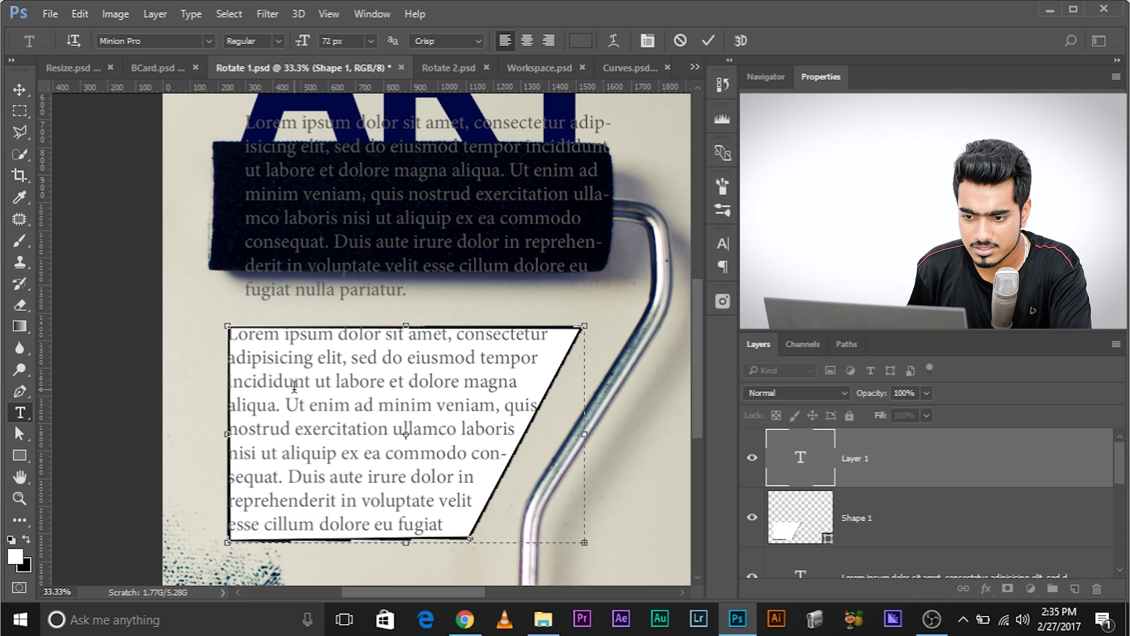
pyautogui.click(931, 544)
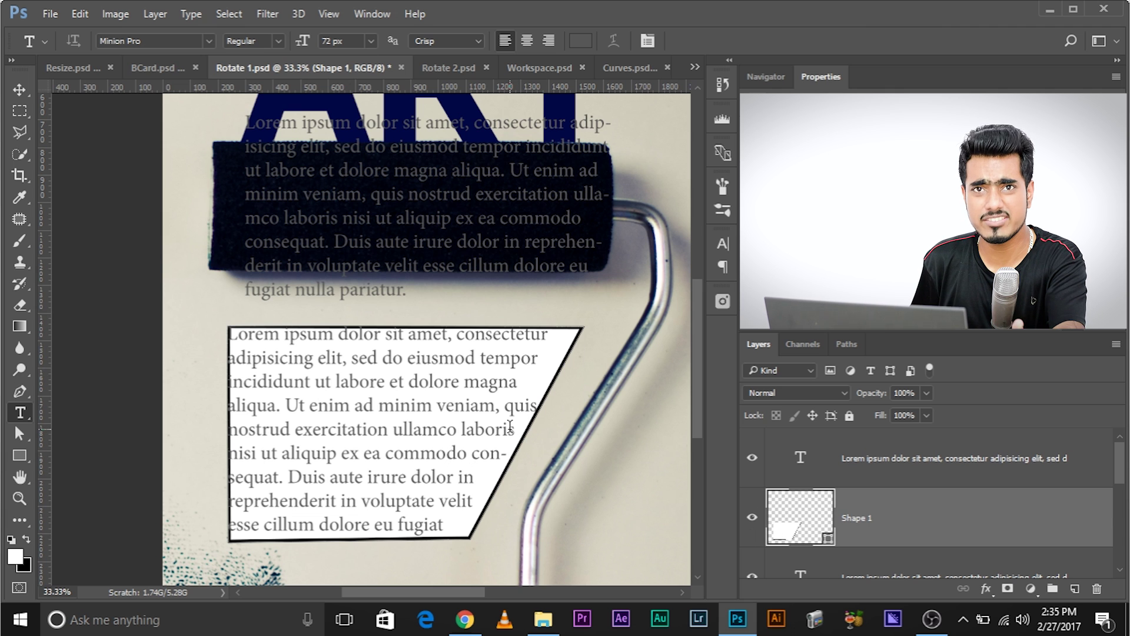
# - Hide the Shape 1 layer and the original Lorem ipsum layer that overlaps the roller
pyautogui.click(753, 517)
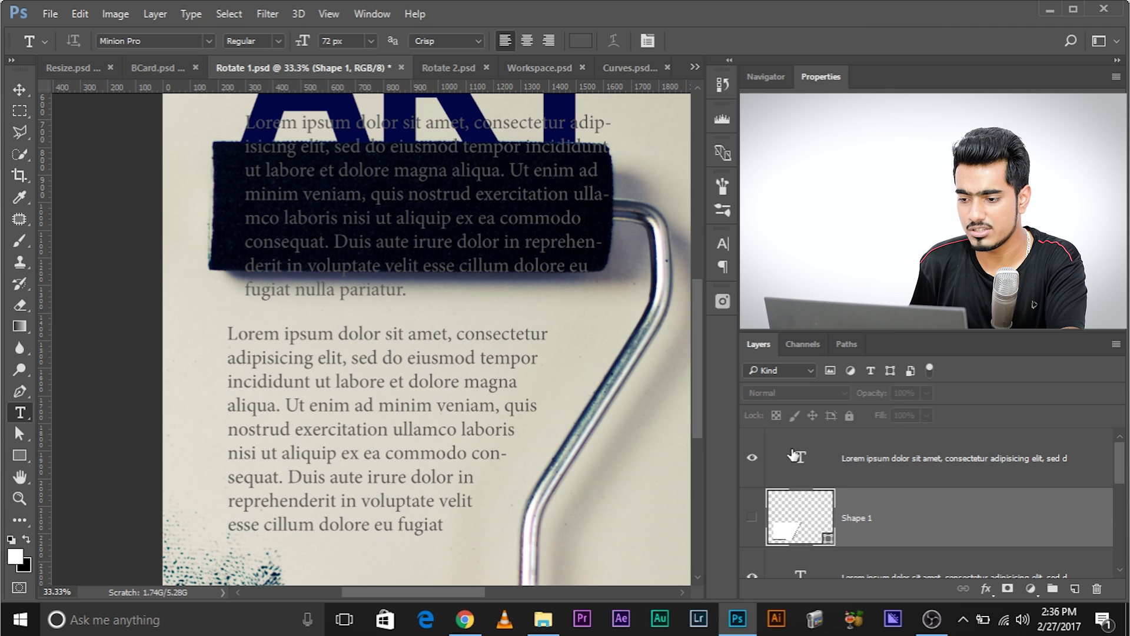
pyautogui.click(753, 459)
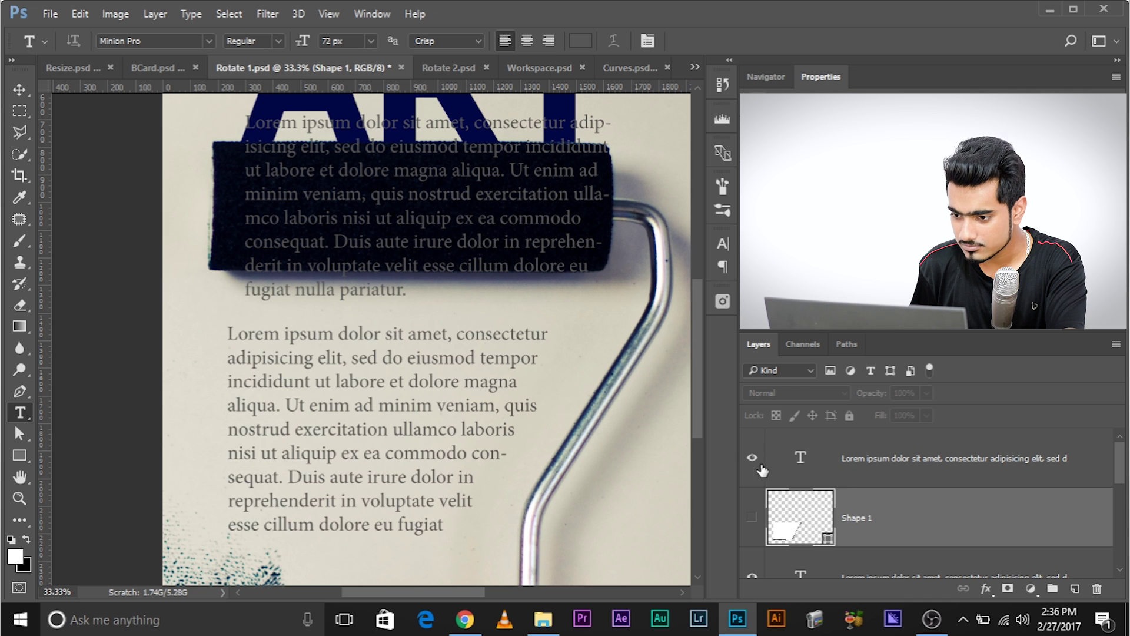
pyautogui.scroll(-2, 795, 481)
pyautogui.click(753, 459)
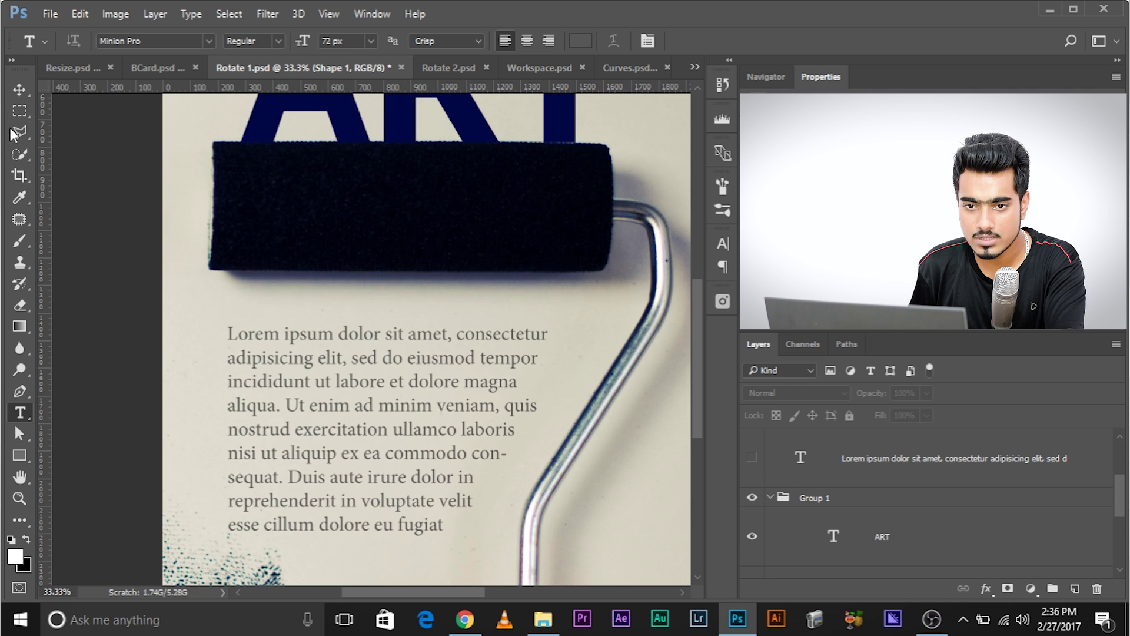
# - Move the new slanted Lorem ipsum paragraph slightly right and up, between the roller and its handle
pyautogui.click(20, 91)
pyautogui.moveTo(336, 410)
pyautogui.mouseDown()
pyautogui.moveTo(337, 399)
pyautogui.moveTo(352, 425)
pyautogui.mouseUp()
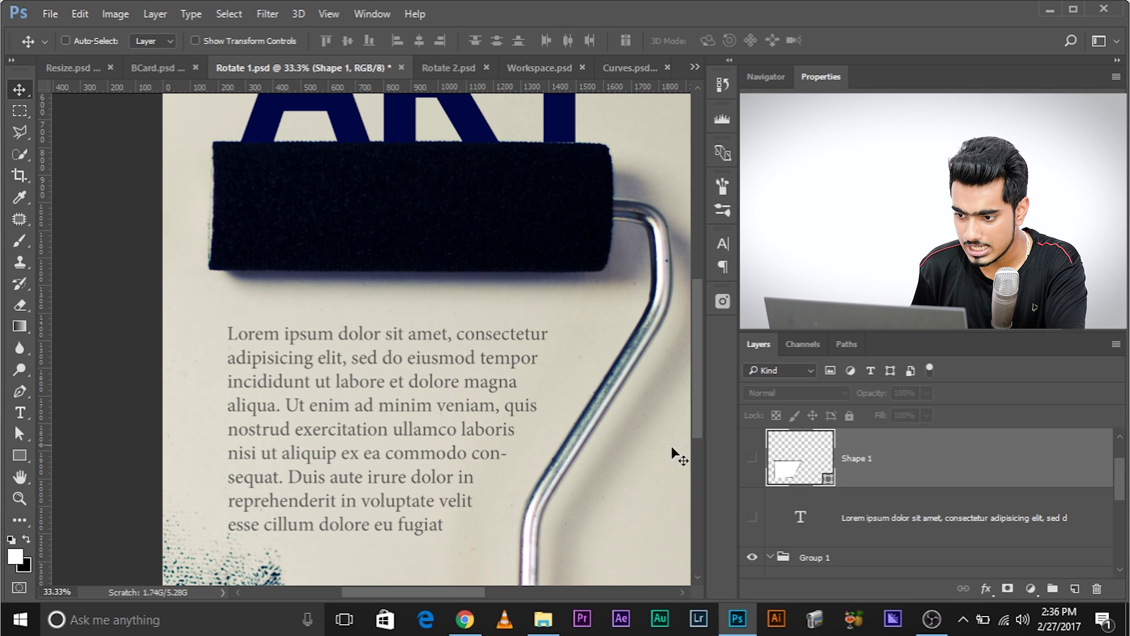
pyautogui.click(873, 518)
pyautogui.scroll(1, 869, 518)
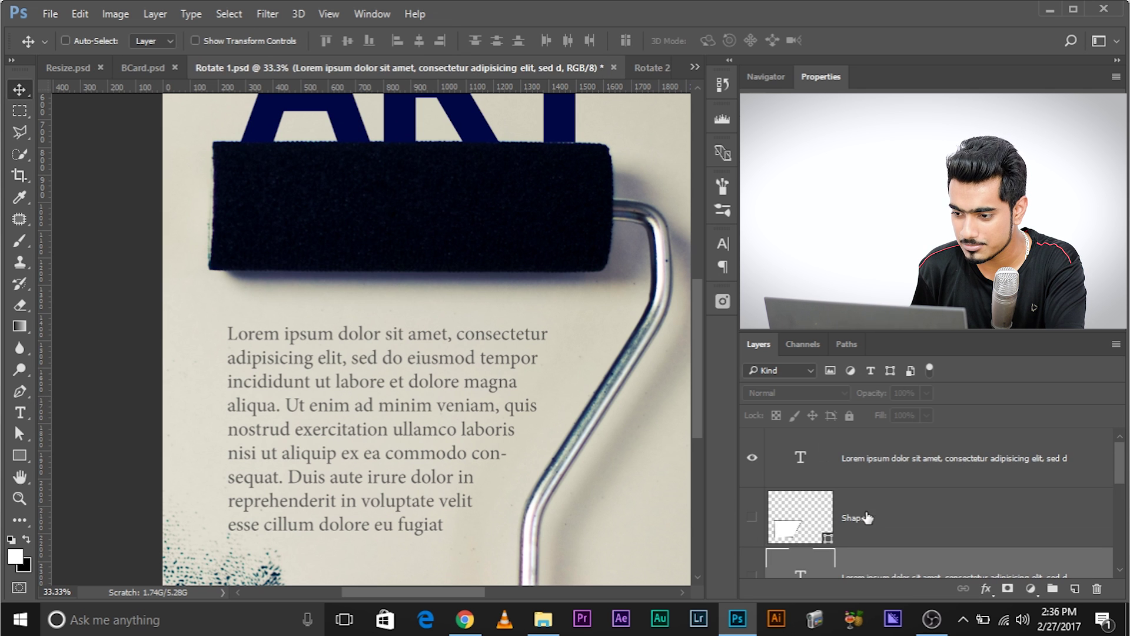
pyautogui.click(796, 471)
pyautogui.moveTo(352, 404); pyautogui.dragTo(367, 400)
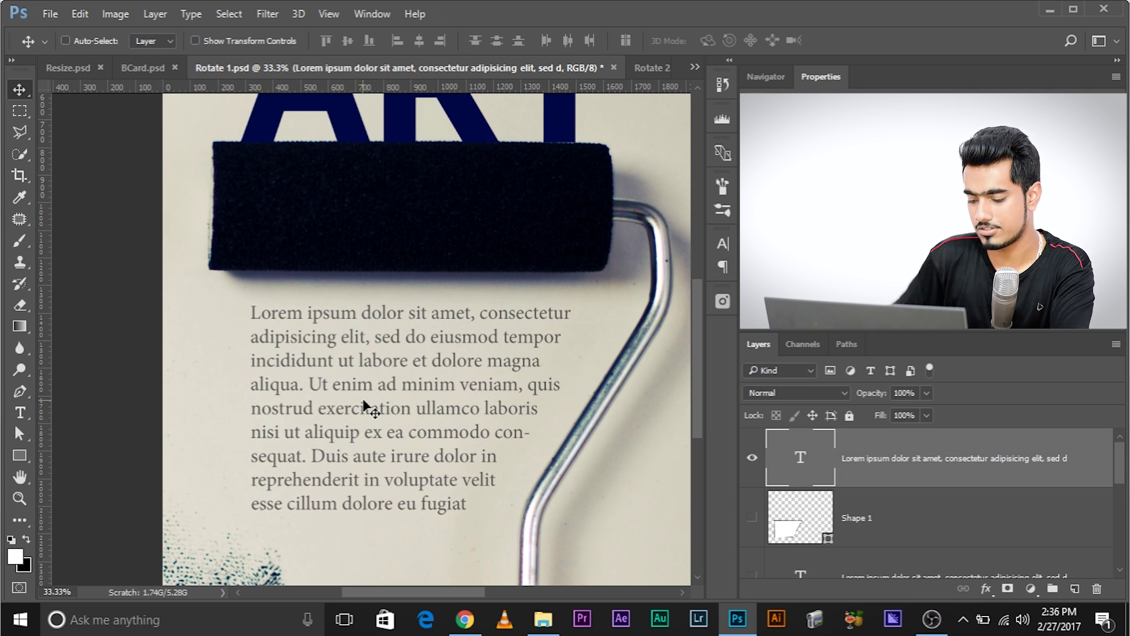
pyautogui.hotkey('ctrl', '-')
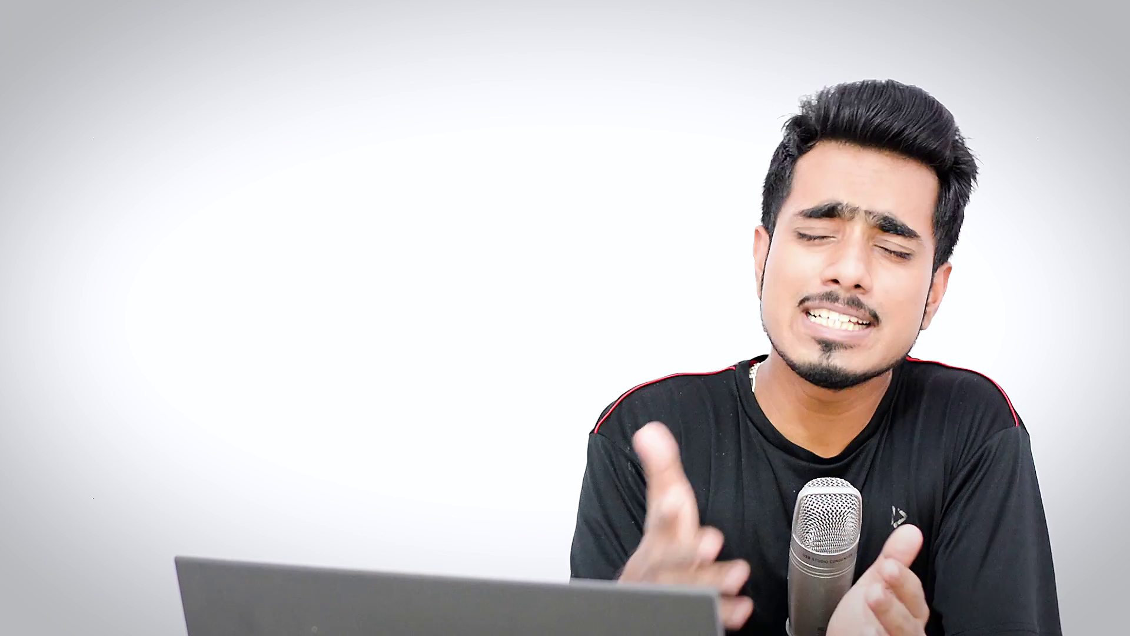
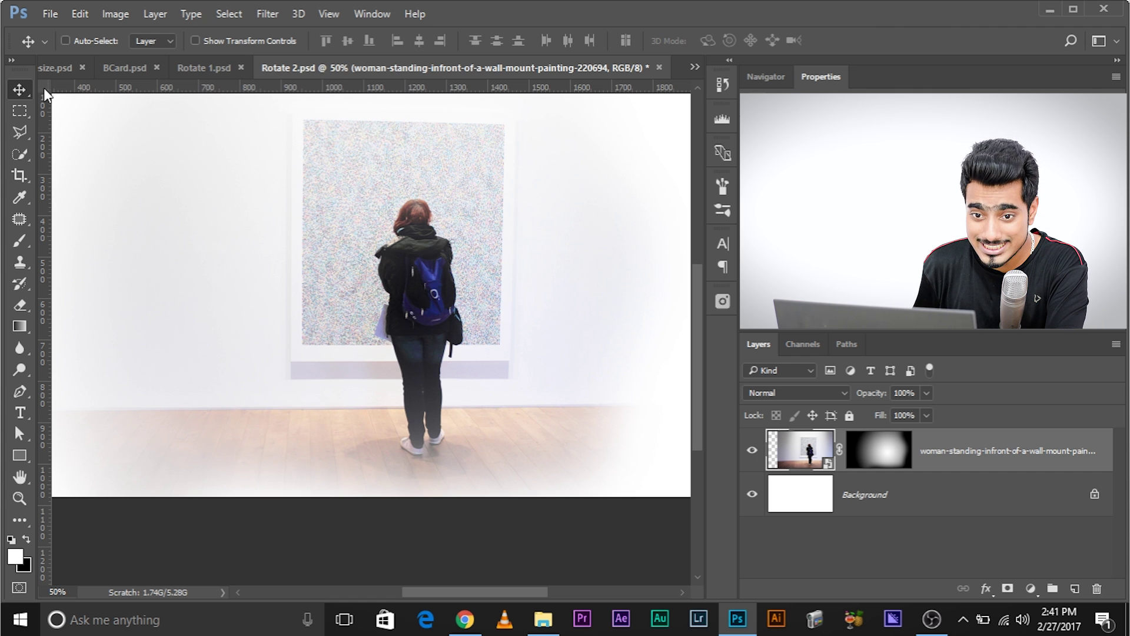
# - Toggle the rulers off and on, and add a horizontal guide just above the floor line in the Rotate 2.psd photo
pyautogui.hotkey('ctrl', 'r')
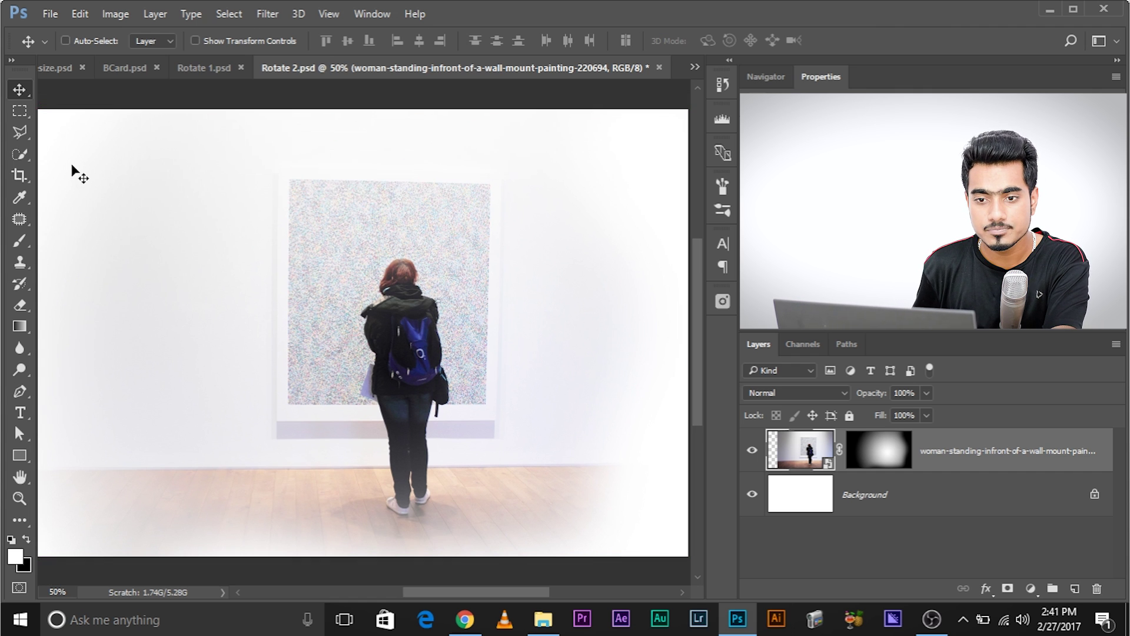
pyautogui.press('ctrl')
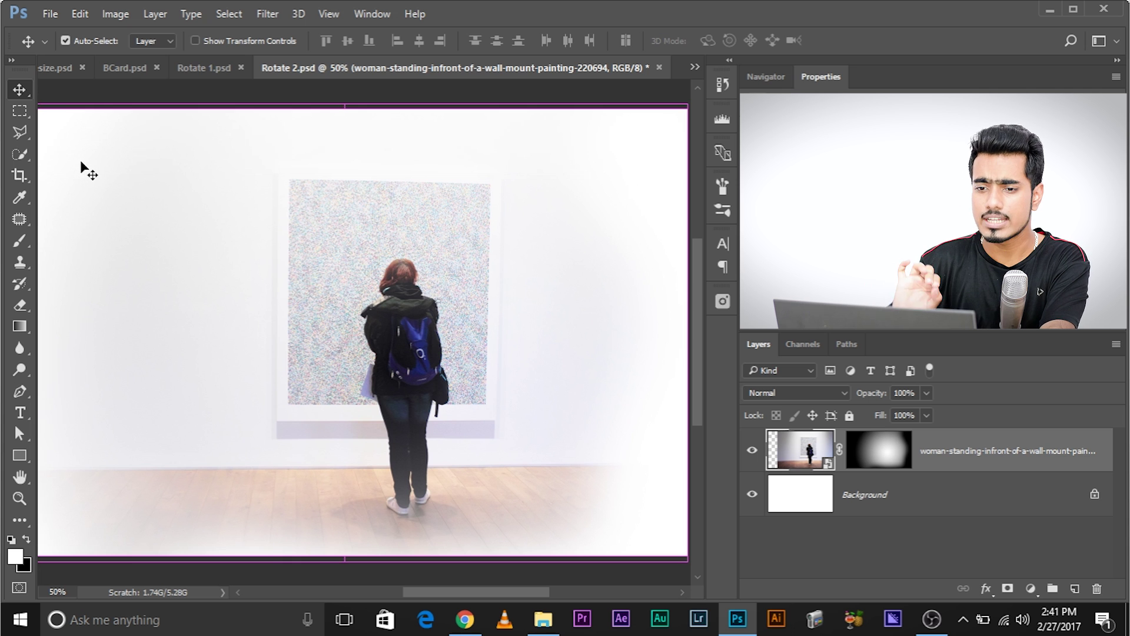
pyautogui.hotkey('ctrl', 'r')
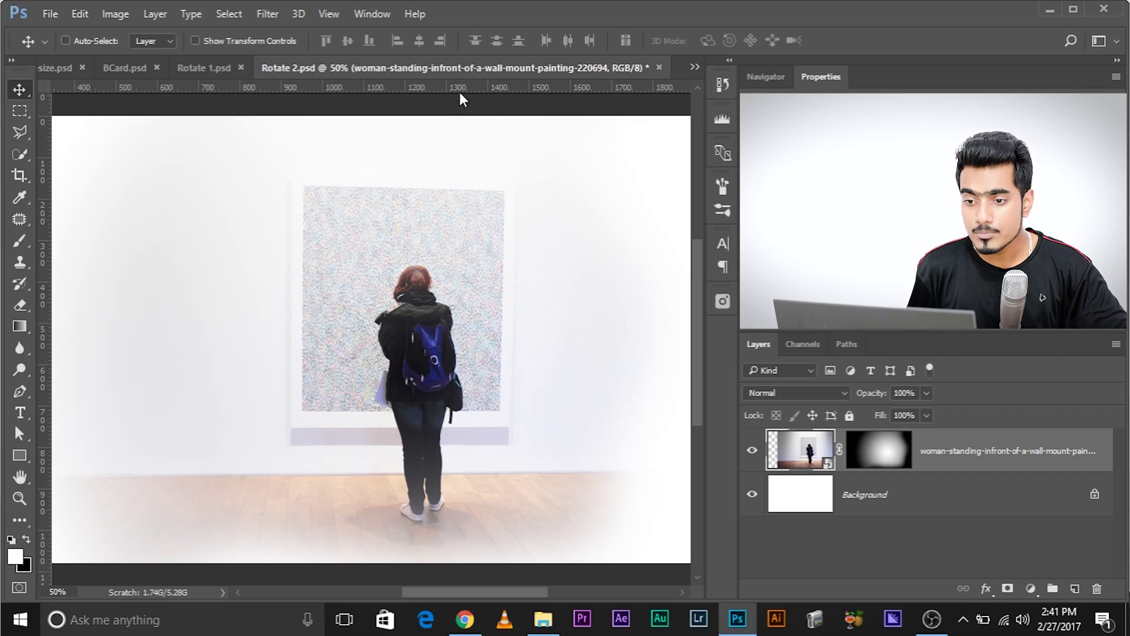
pyautogui.moveTo(460, 93); pyautogui.dragTo(624, 469)
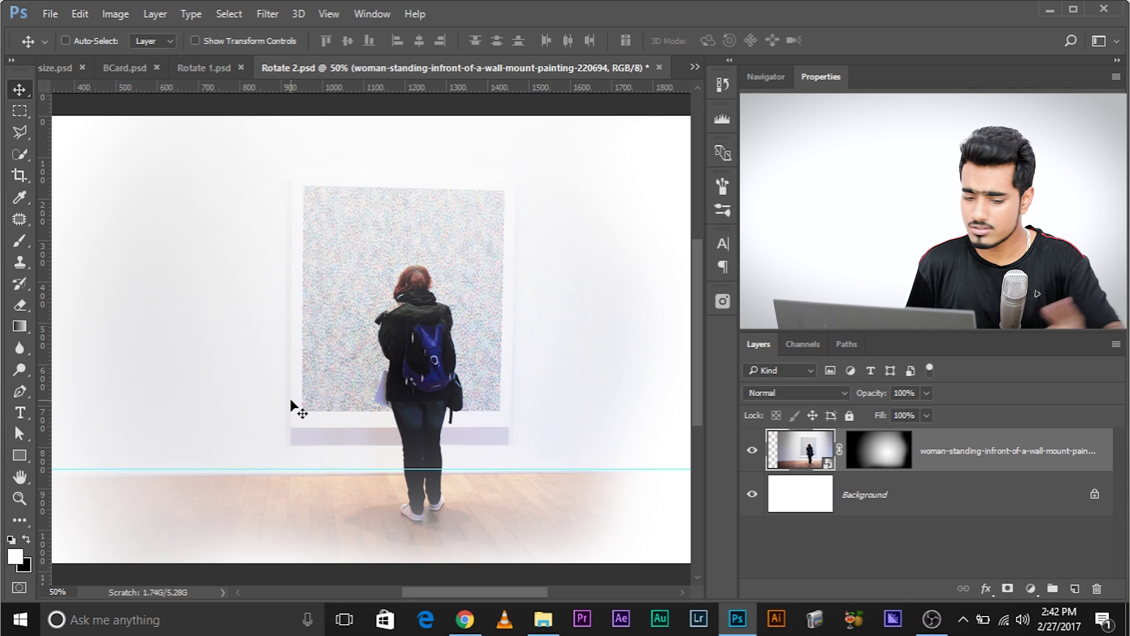
# - Start a free transform on the gallery photo and place the reference point on the guide at about X 1752, Y 853 px
pyautogui.press('ctrl')
pyautogui.hotkey('ctrl', 't')
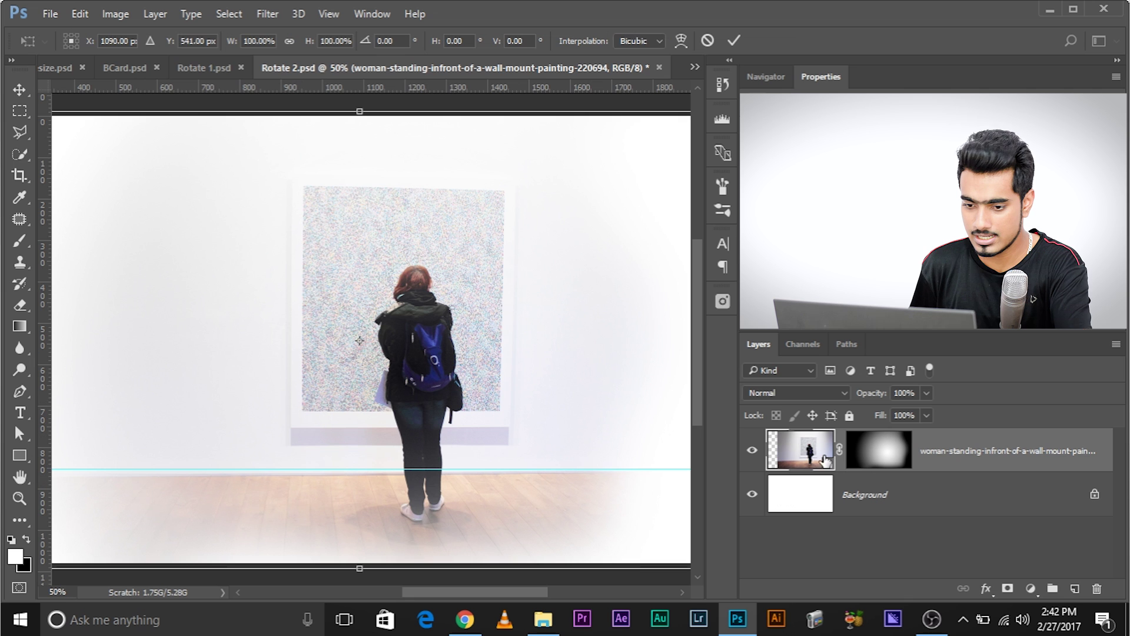
pyautogui.moveTo(358, 339); pyautogui.dragTo(633, 470)
pyautogui.scroll(-2, 524, 480)
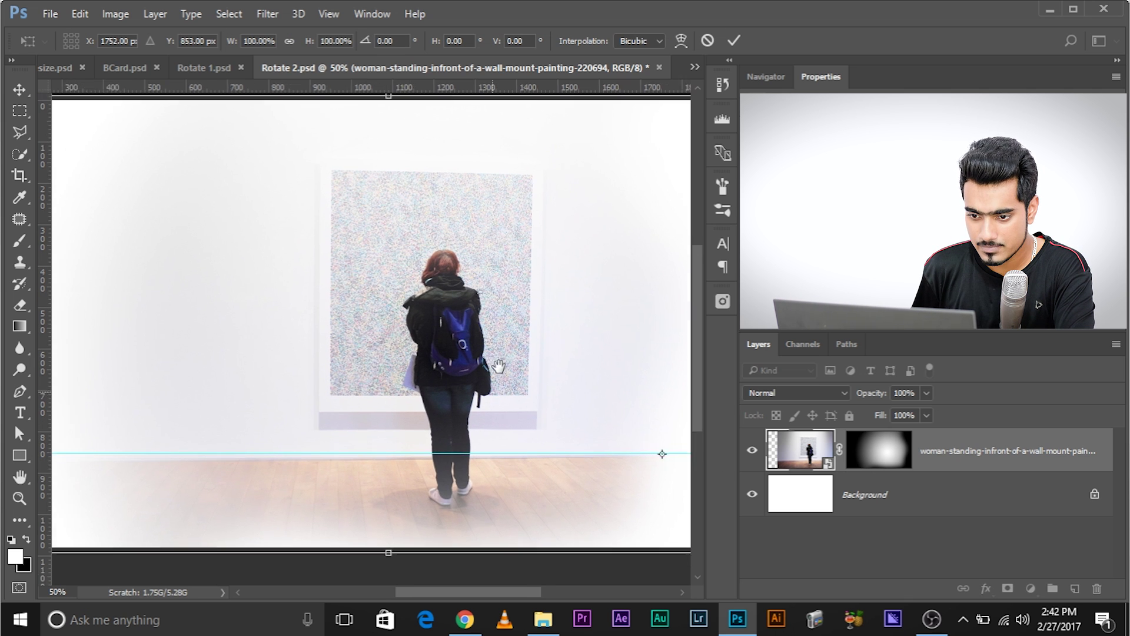
# - Rotate the photo 0.50° around the reference point to level the floor line with the guide, and apply the transform
pyautogui.hscroll(-3, 497, 366)
pyautogui.moveTo(116, 537); pyautogui.dragTo(112, 534)
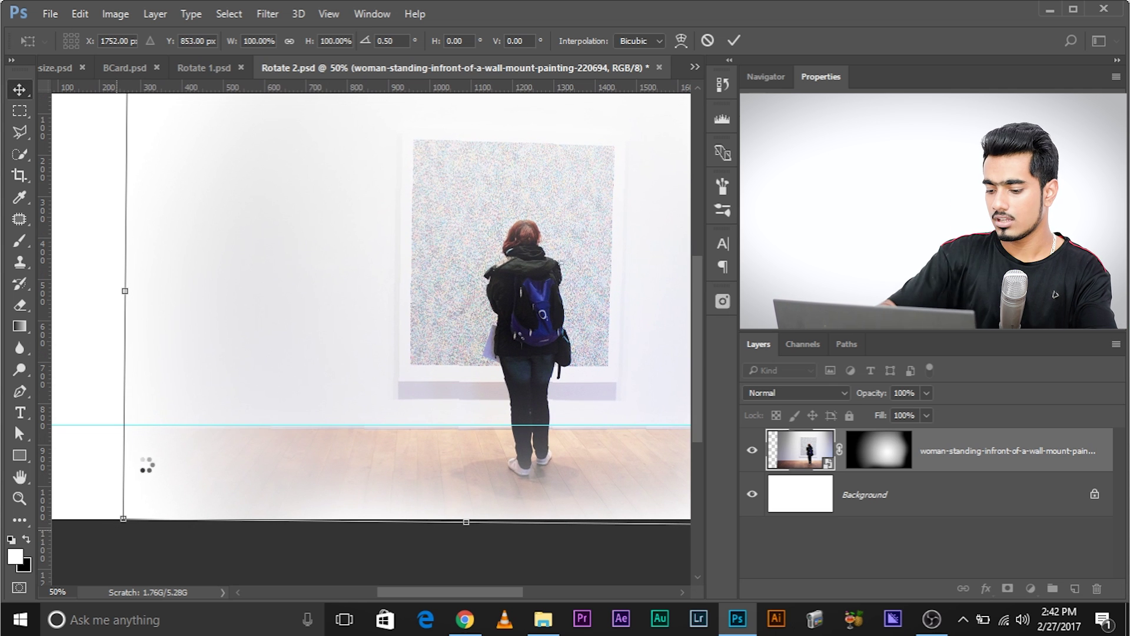
pyautogui.press('Return')
pyautogui.hotkey('ctrl', '-')
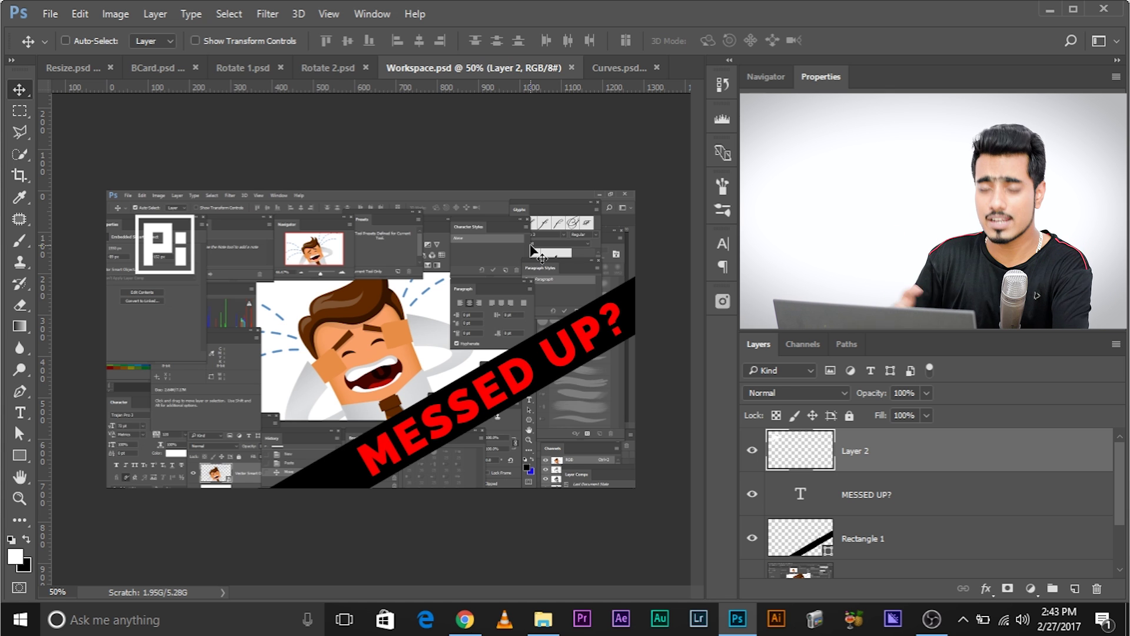
# - Add the text PHOTOSHOP in 72 px Minion Pro over the cartoon man's face in Workspace.psd
pyautogui.hotkey('ctrl', '=')
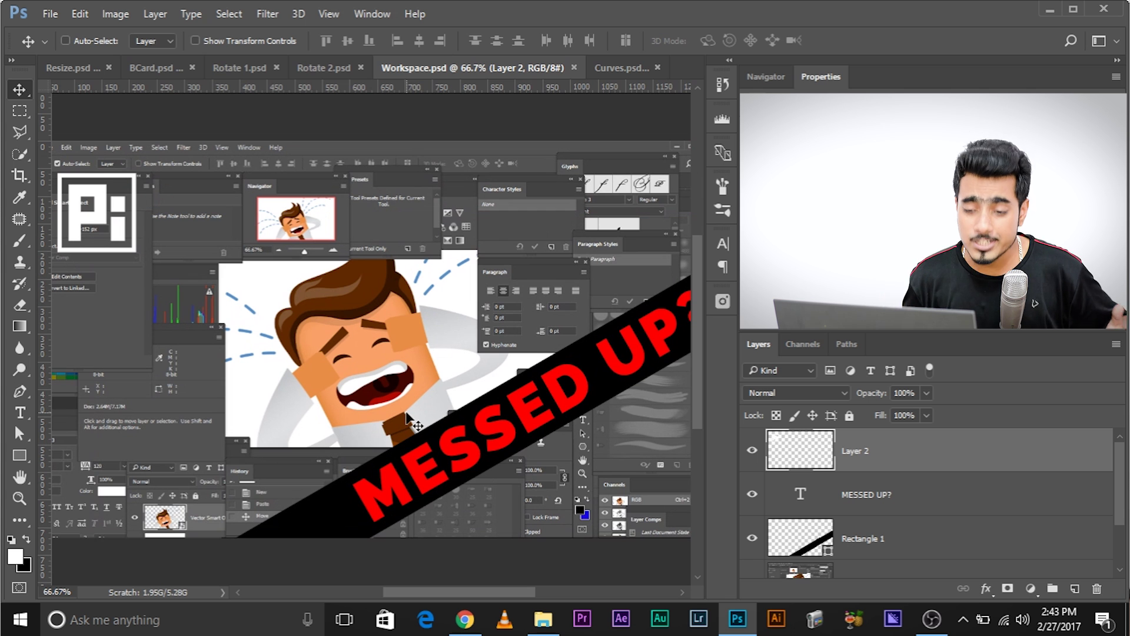
pyautogui.moveTo(632, 399); pyautogui.dragTo(522, 339)
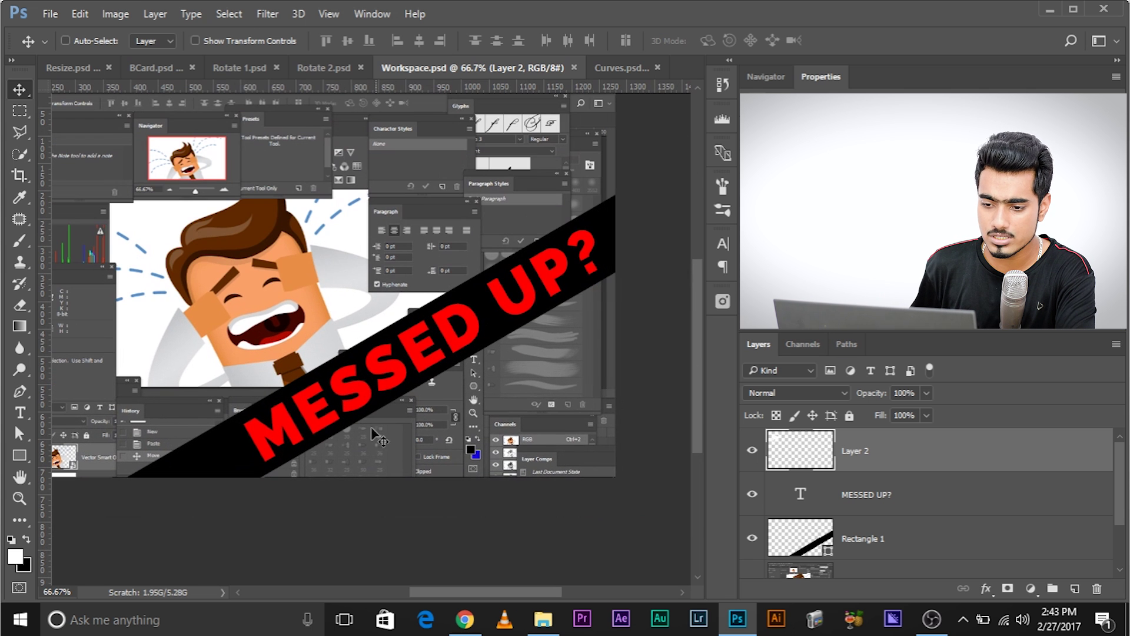
pyautogui.moveTo(277, 441); pyautogui.dragTo(379, 419)
pyautogui.moveTo(477, 410); pyautogui.dragTo(403, 381)
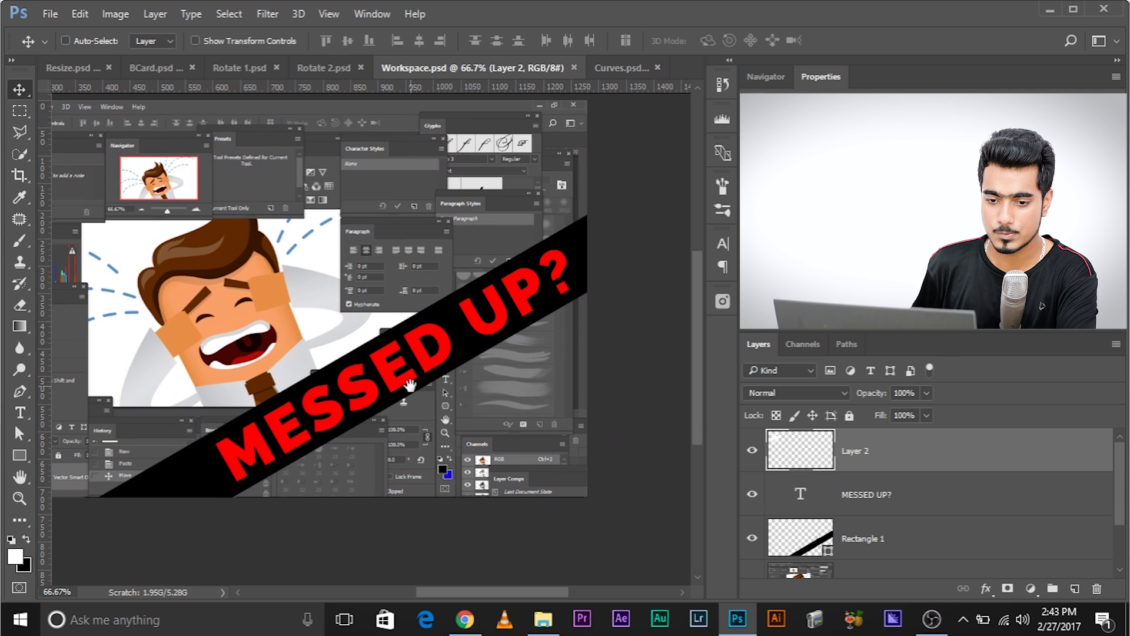
pyautogui.click(18, 416)
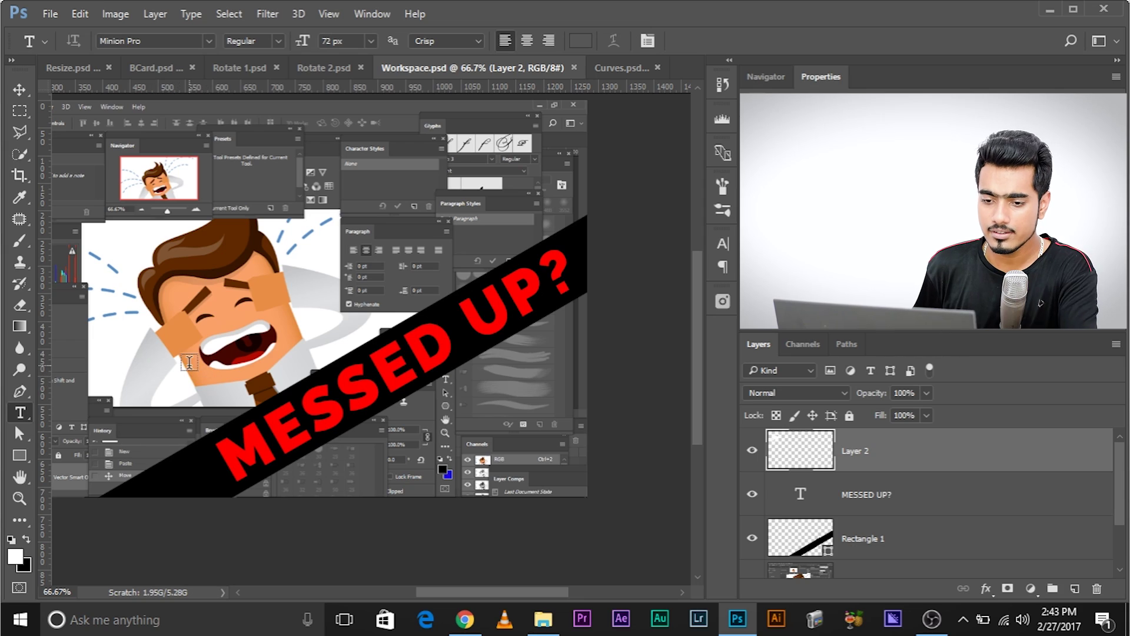
pyautogui.click(189, 362)
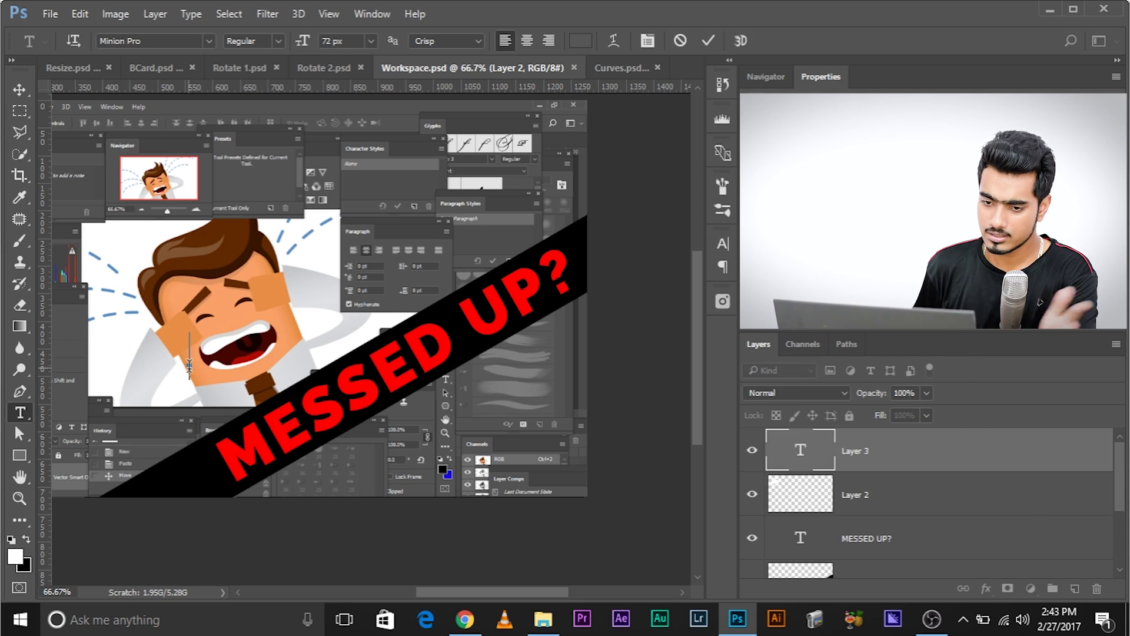
pyautogui.write('PHOTOSHOP')
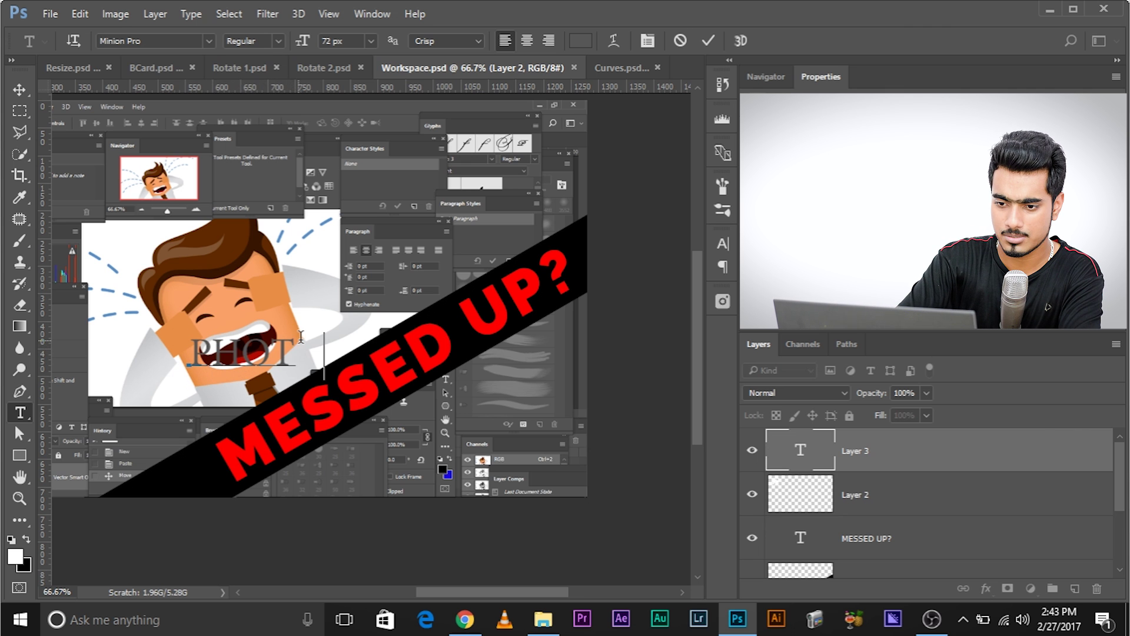
# - Change the PHOTOSHOP text to Raleway ExtraBold and move it down onto the lower end of the black MESSED UP? banner
pyautogui.doubleClick(802, 451)
pyautogui.click(150, 42)
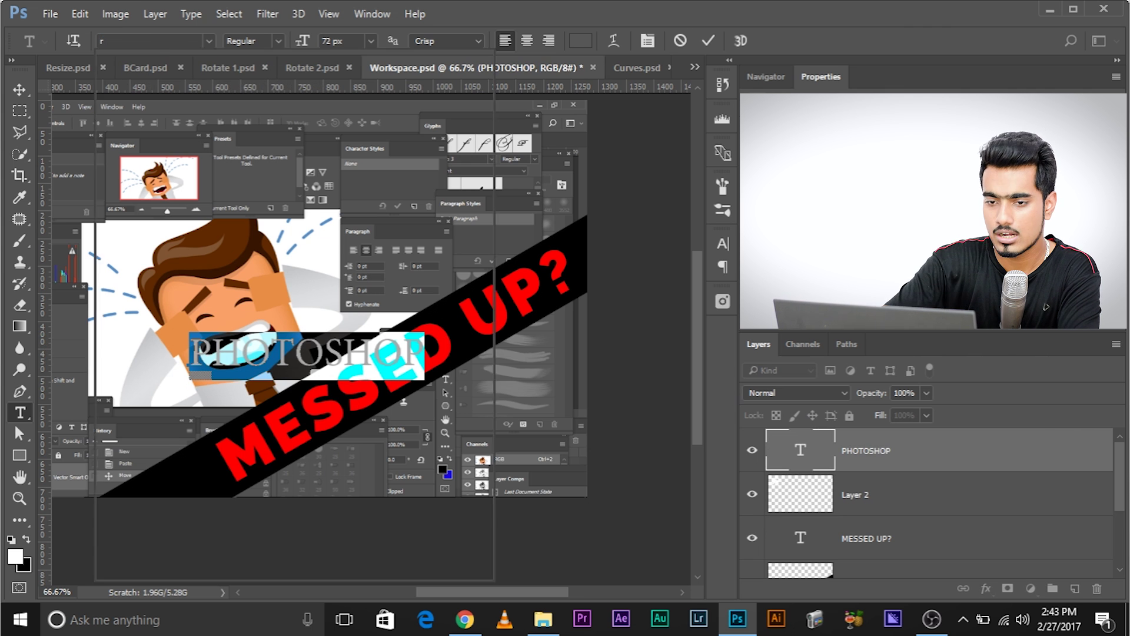
pyautogui.write('rale')
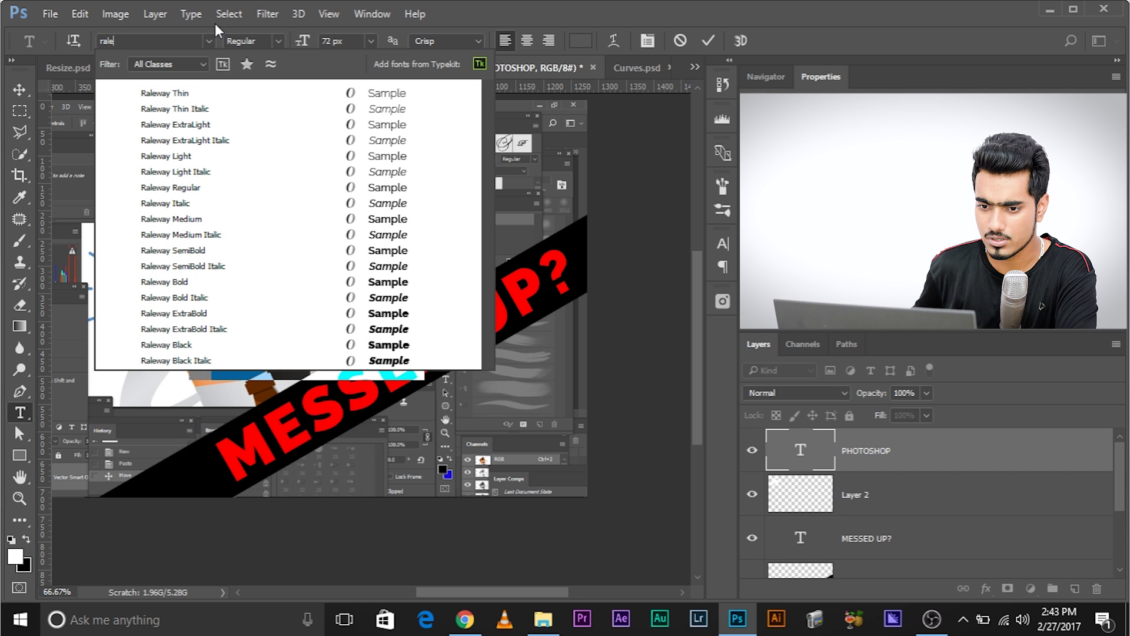
pyautogui.click(235, 313)
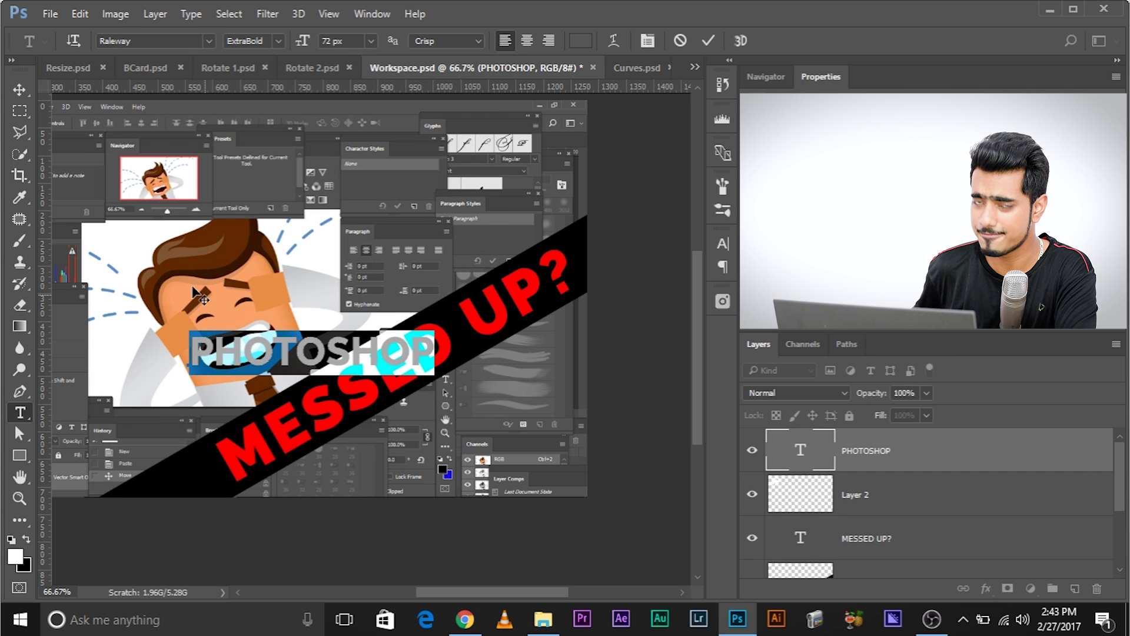
pyautogui.click(17, 86)
pyautogui.moveTo(368, 368); pyautogui.dragTo(491, 443)
# - Colour the PHOTOSHOP text white (ffffff) and move it to about 37 px above the image's bottom edge
pyautogui.doubleClick(811, 465)
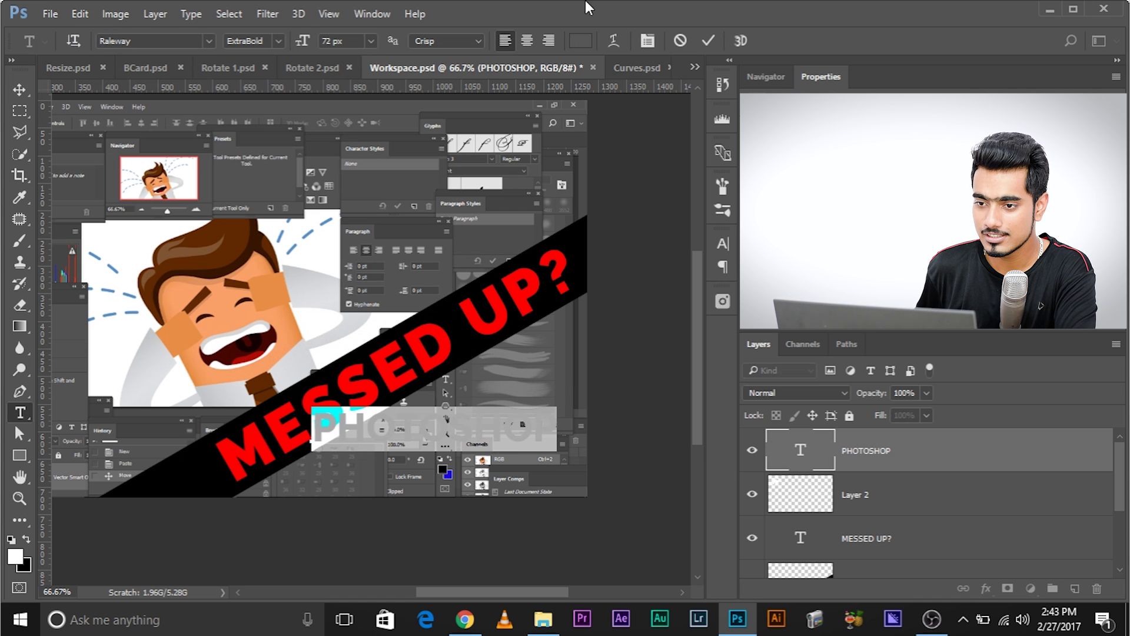
pyautogui.click(580, 41)
pyautogui.write('ffffff')
pyautogui.click(929, 179)
pyautogui.click(19, 90)
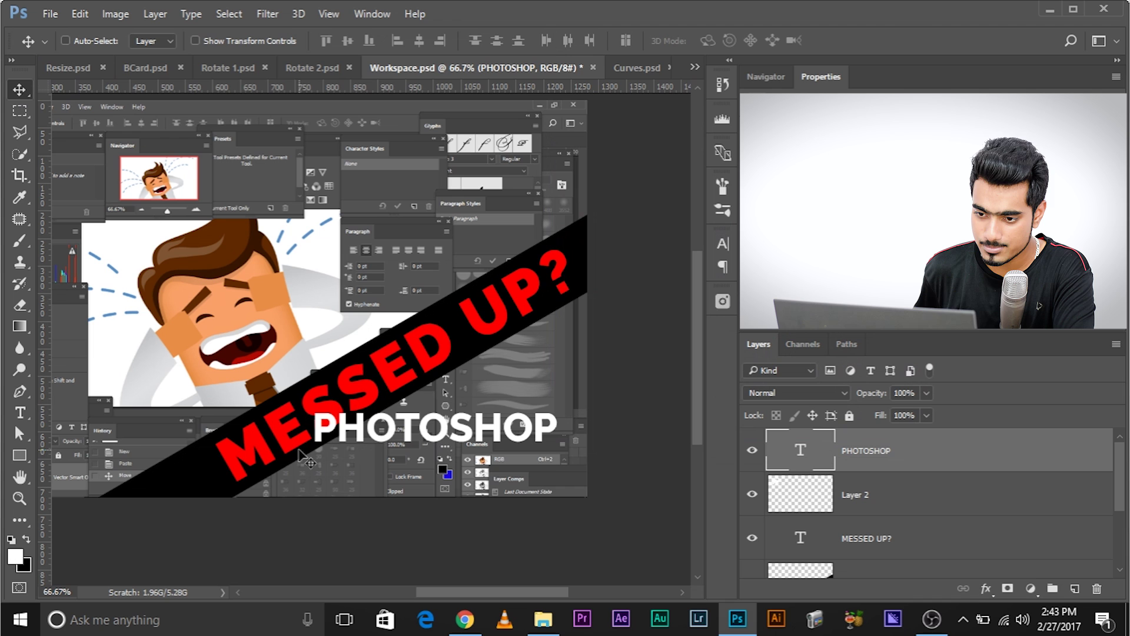
pyautogui.moveTo(380, 437); pyautogui.dragTo(402, 462)
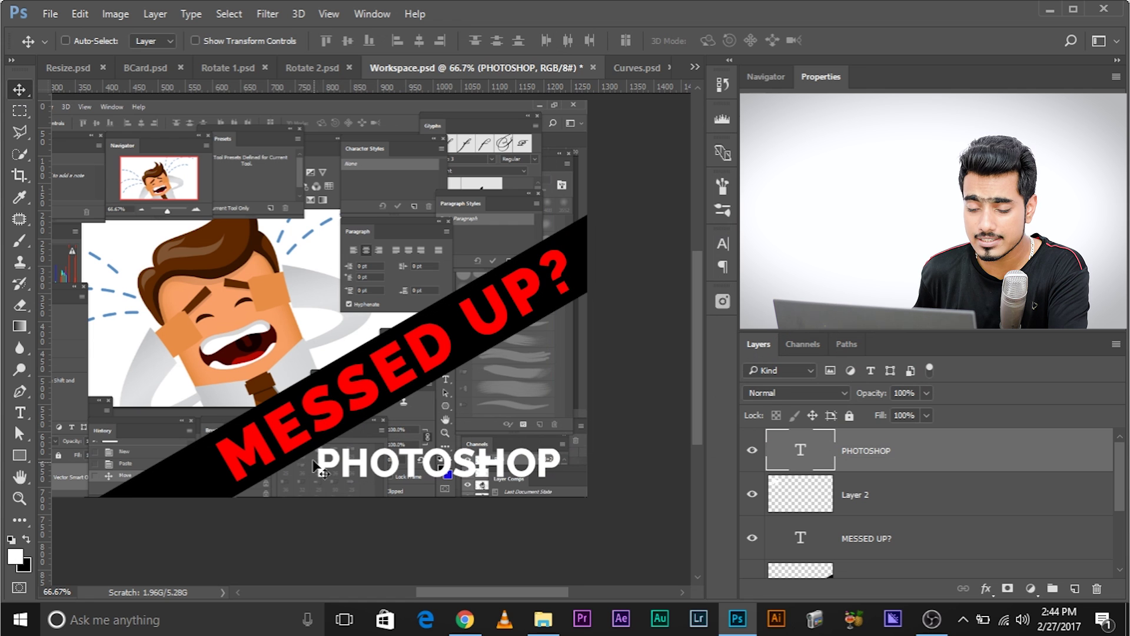
pyautogui.press('ctrl')
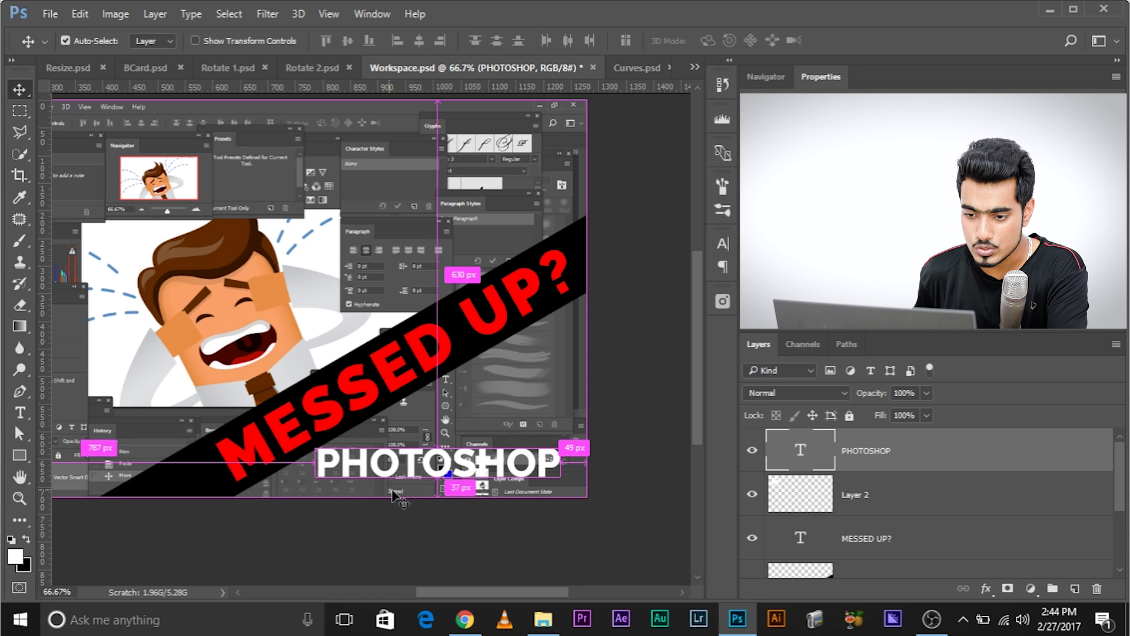
# - Rotate the horizontal PHOTOSHOP text with a free transform until it runs parallel to the MESSED UP? banner
pyautogui.hotkey('ctrl', 't')
pyautogui.moveTo(439, 468); pyautogui.dragTo(351, 452)
pyautogui.moveTo(572, 492); pyautogui.dragTo(591, 349)
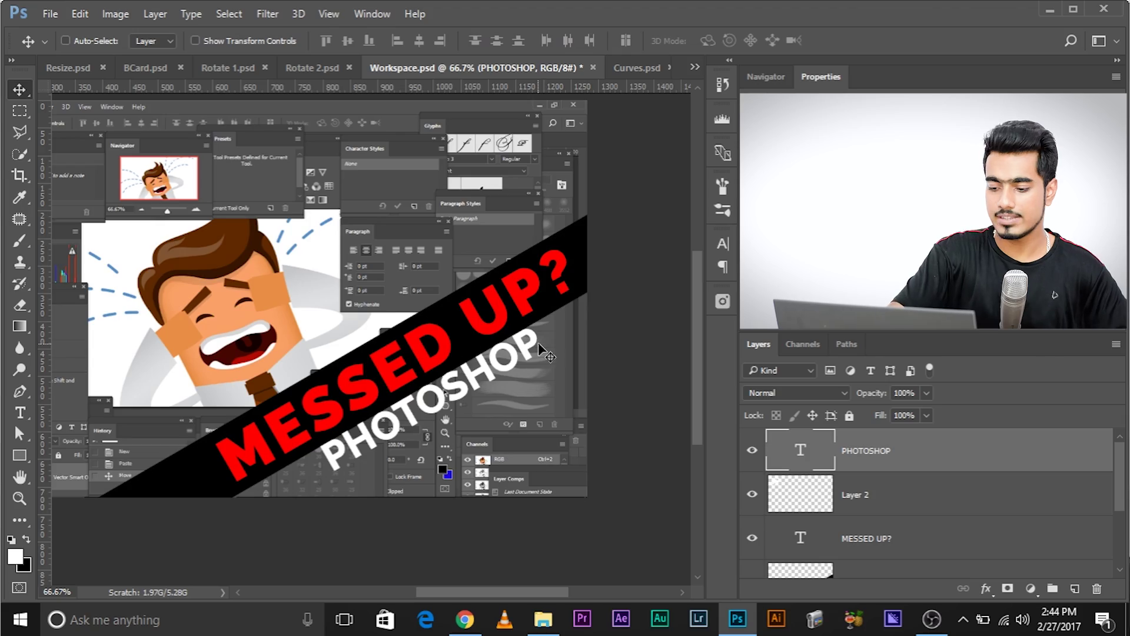
pyautogui.moveTo(595, 371); pyautogui.dragTo(547, 350)
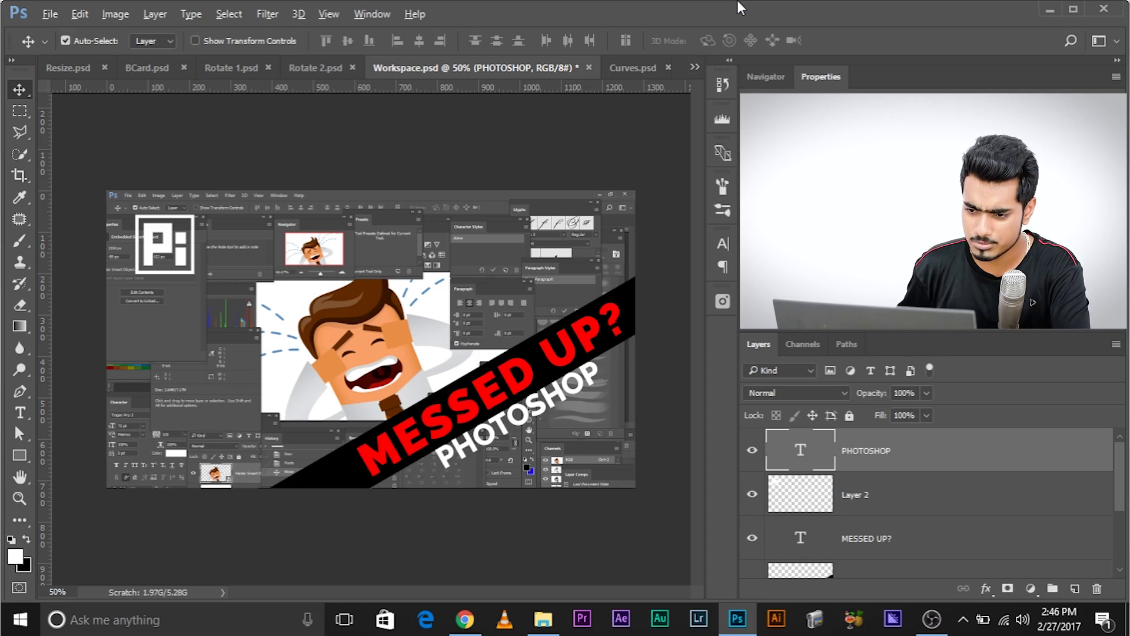
# - Free-transform the PHOTOSHOP text to slant along the banner's lower edge, apply it, and check the bounding box of the slanted text
pyautogui.moveTo(518, 383); pyautogui.dragTo(519, 415)
pyautogui.hotkey('ctrl', 't')
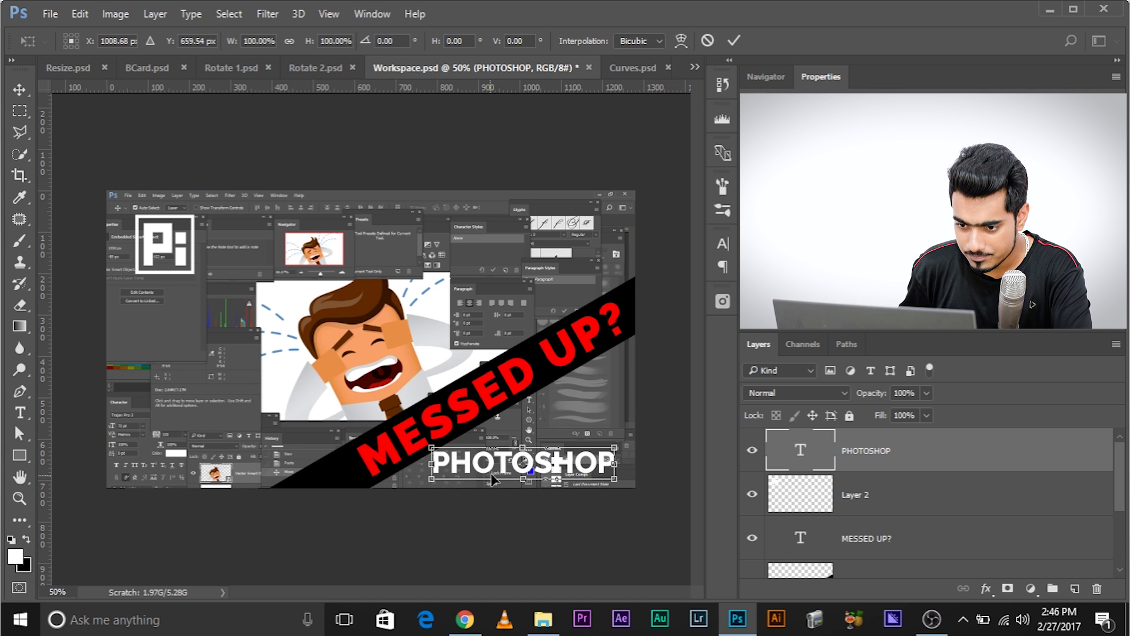
pyautogui.moveTo(528, 467); pyautogui.dragTo(460, 454)
pyautogui.moveTo(636, 475); pyautogui.dragTo(629, 378)
pyautogui.press('Return')
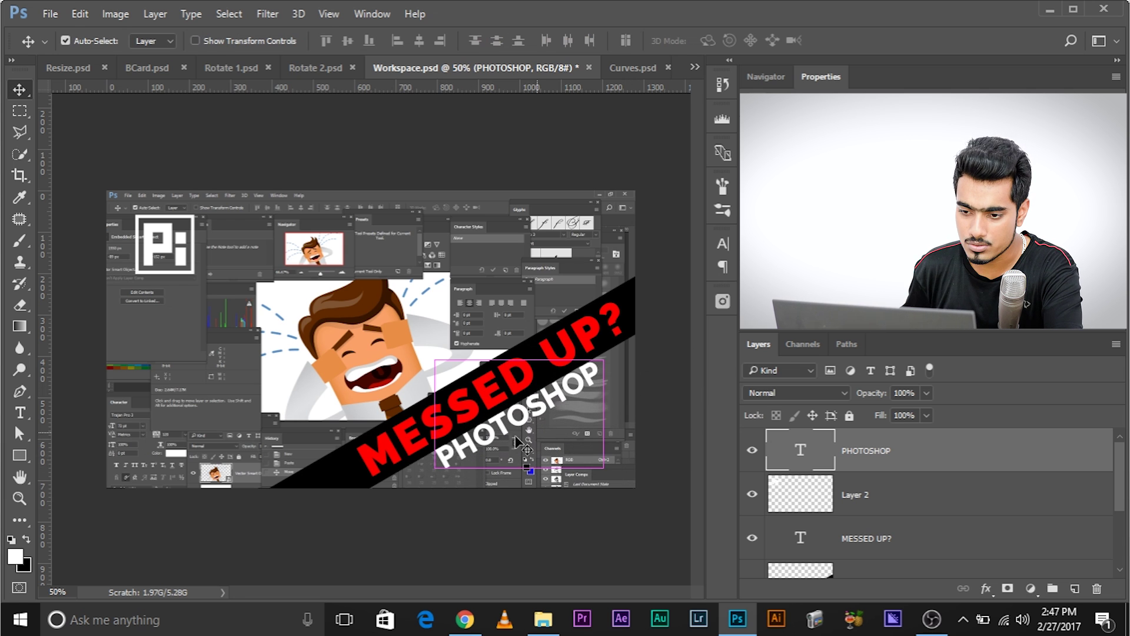
pyautogui.hotkey('ctrl', 't')
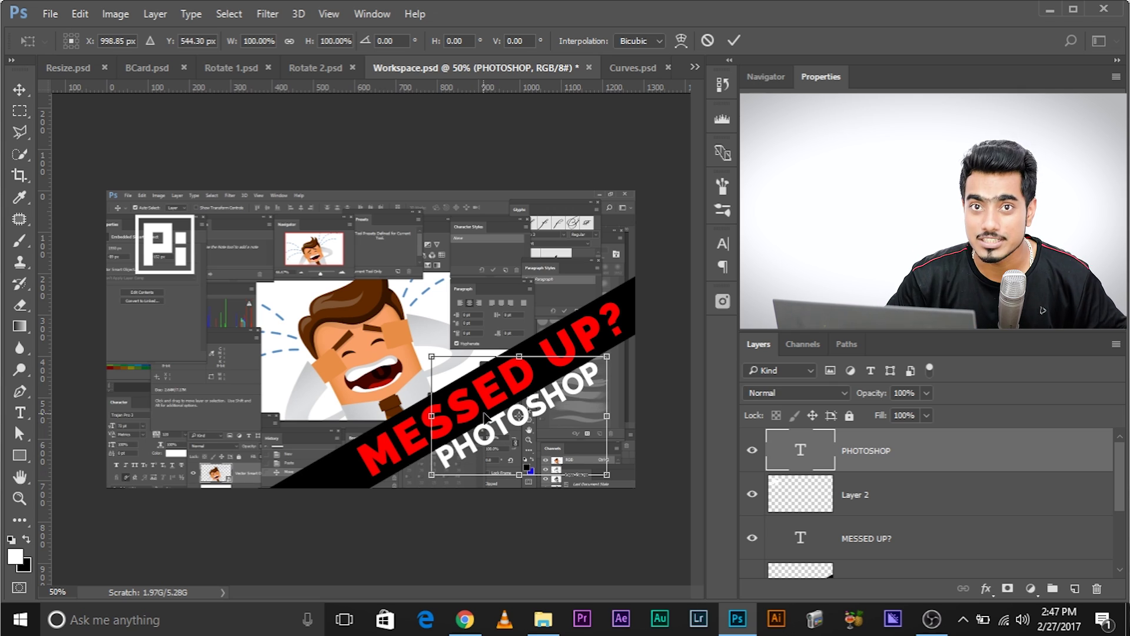
pyautogui.press('Return')
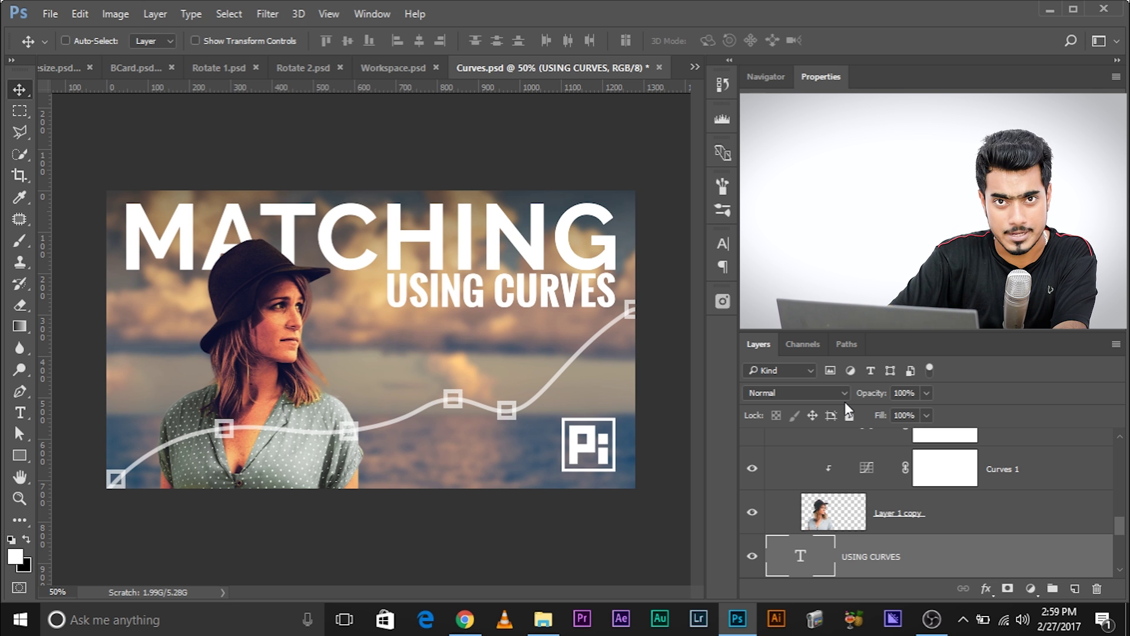
# - Toggle the grid on and off over the Curves.psd composition
pyautogui.press('ctrl')
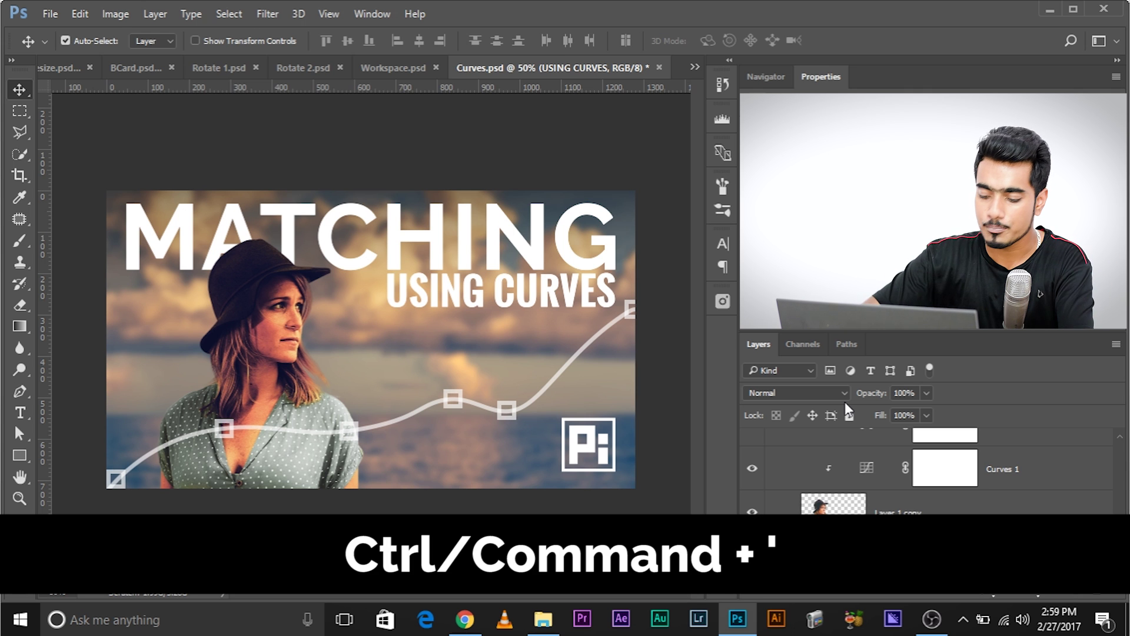
pyautogui.hotkey('ctrl', "'")
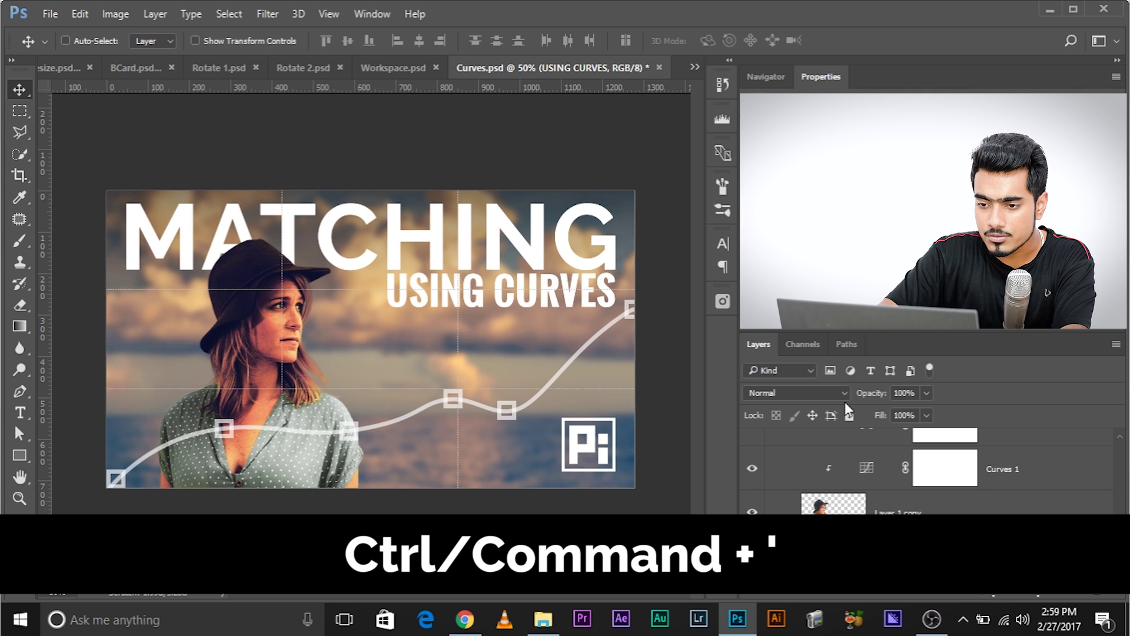
pyautogui.press('ctrl')
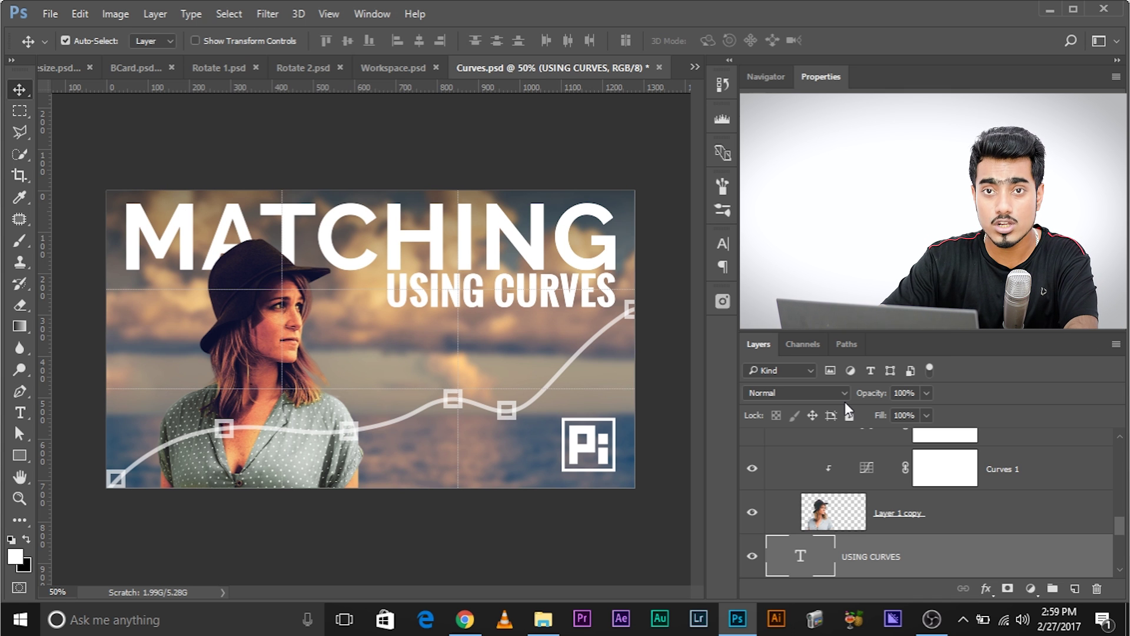
pyautogui.hotkey('ctrl', "'")
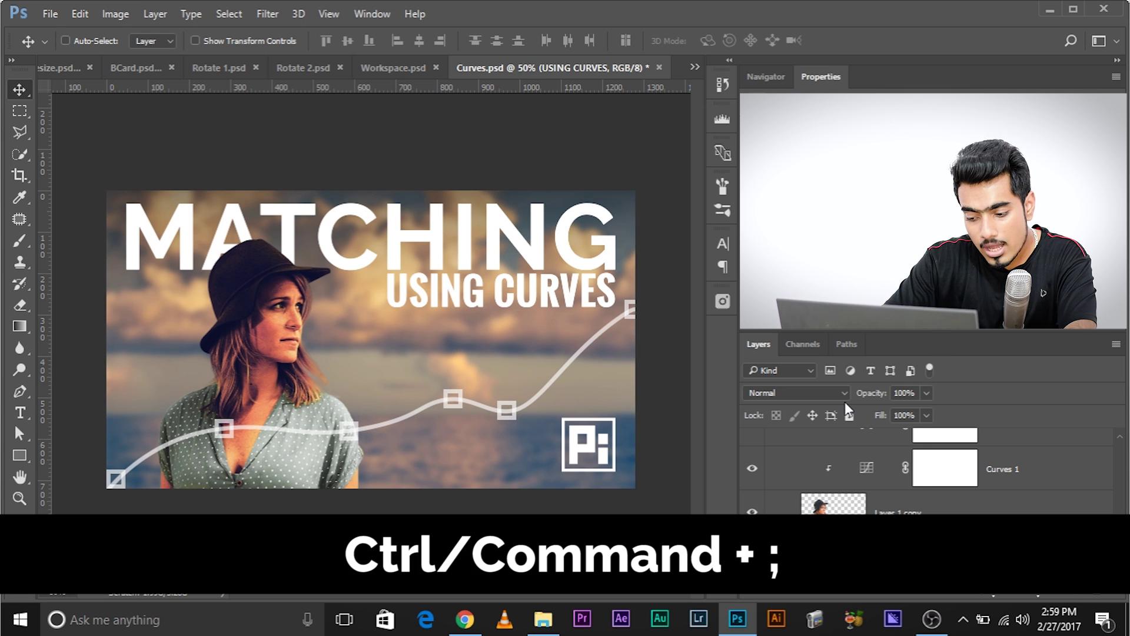
# - Toggle the guides until they are shown in Curves.psd, and remove the vertical guide at about 500 px
pyautogui.hotkey('ctrl', ';')
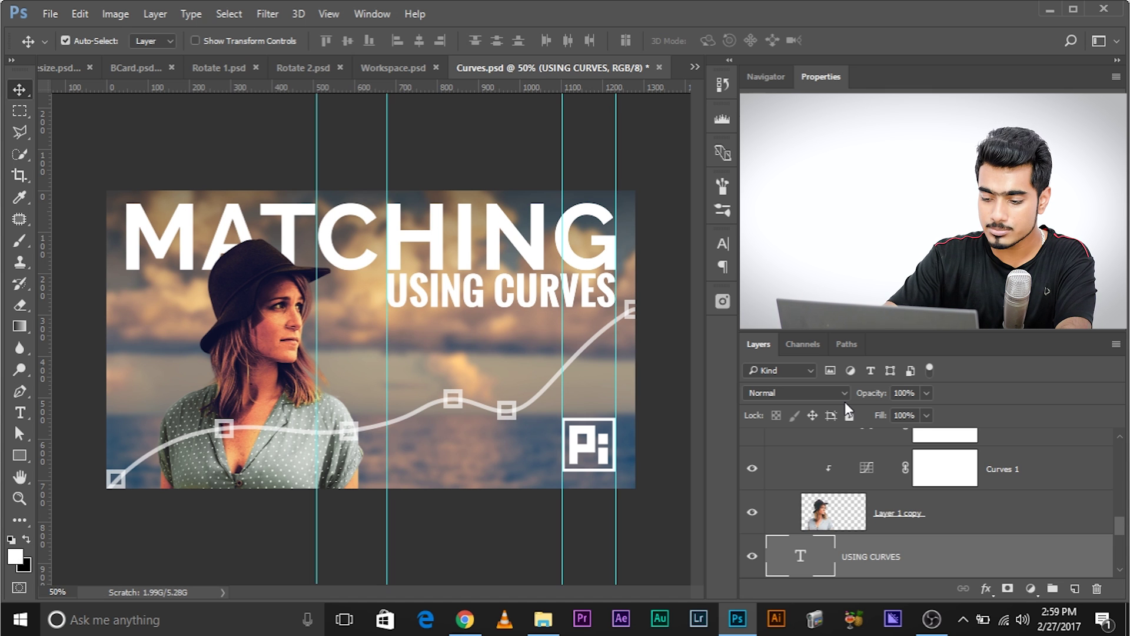
pyautogui.hotkey('ctrl', ';')
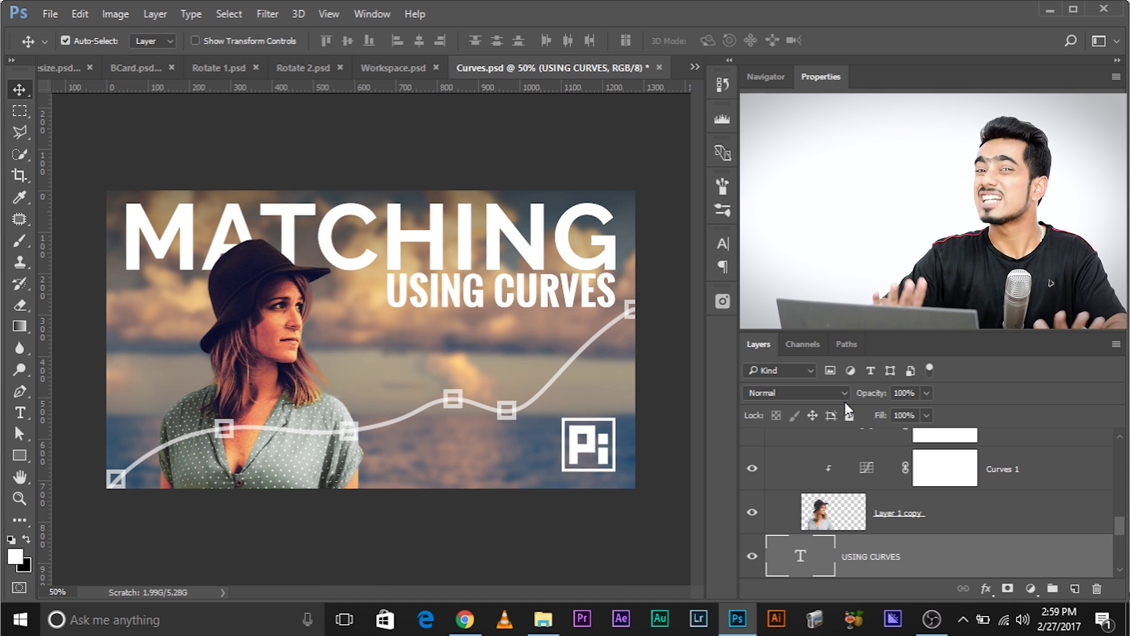
pyautogui.press('ctrl')
pyautogui.hotkey('ctrl', ';')
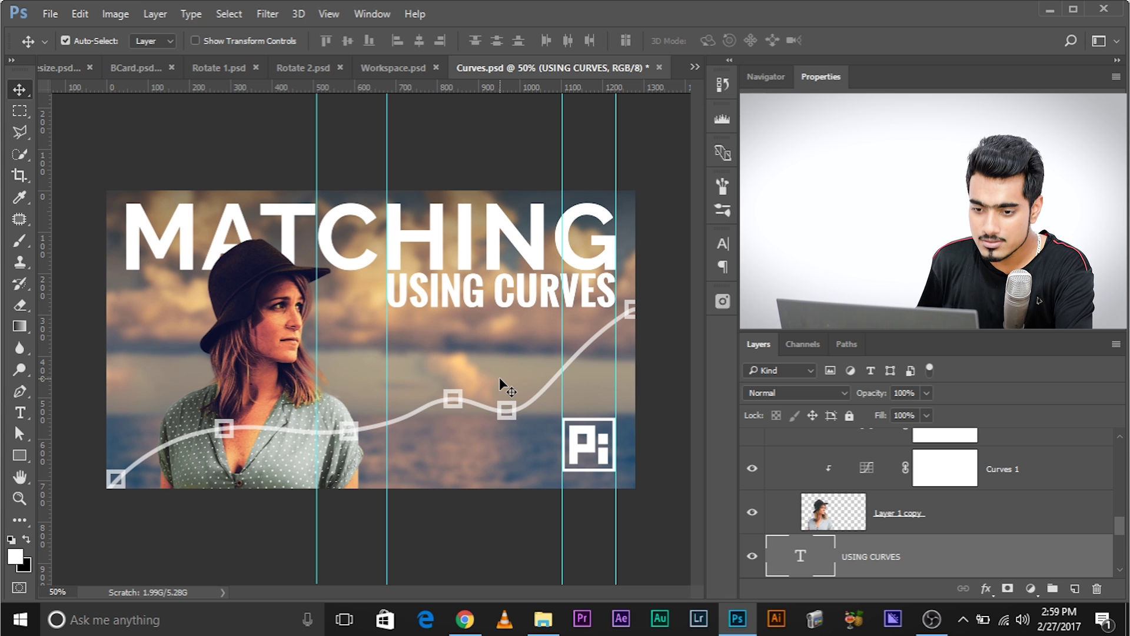
pyautogui.moveTo(318, 271); pyautogui.dragTo(6, 336)
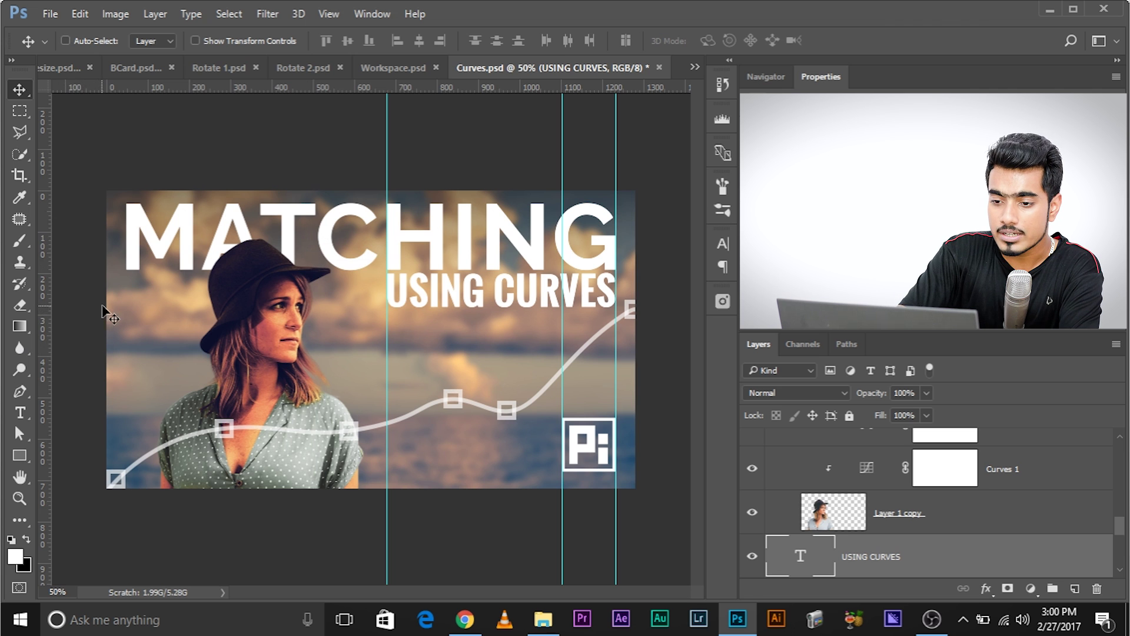
# - Examine how the MATCHING and USING CURVES text and the Pi logo line up with the remaining vertical guides
pyautogui.hotkey('ctrl', '+')
pyautogui.hotkey('ctrl', '+')
pyautogui.moveTo(411, 311); pyautogui.dragTo(313, 340)
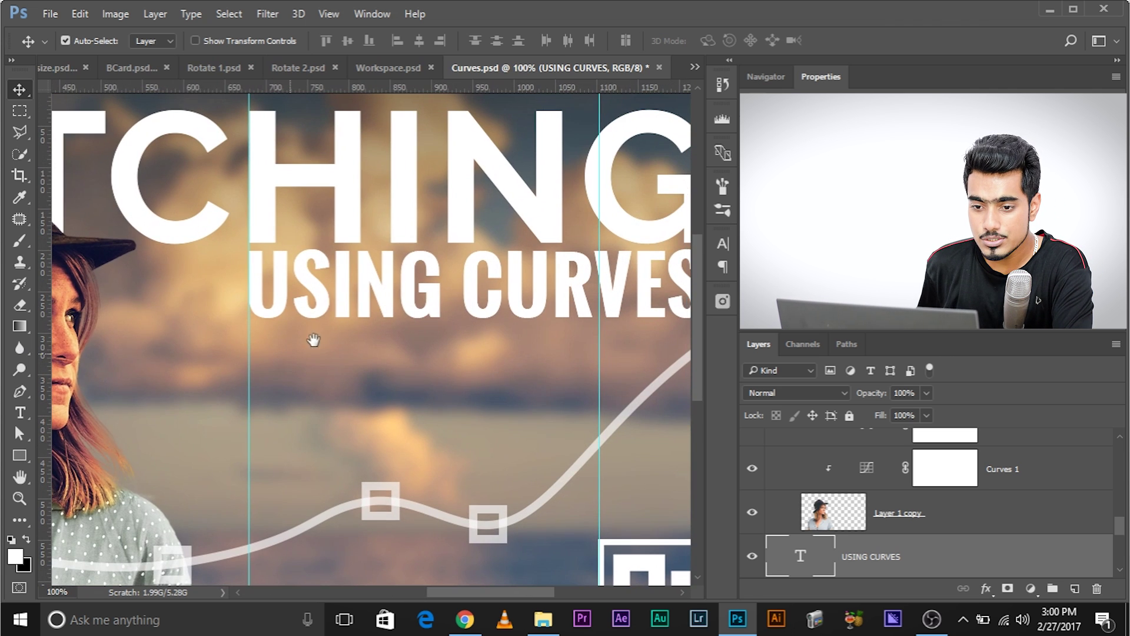
pyautogui.moveTo(565, 293); pyautogui.dragTo(469, 308)
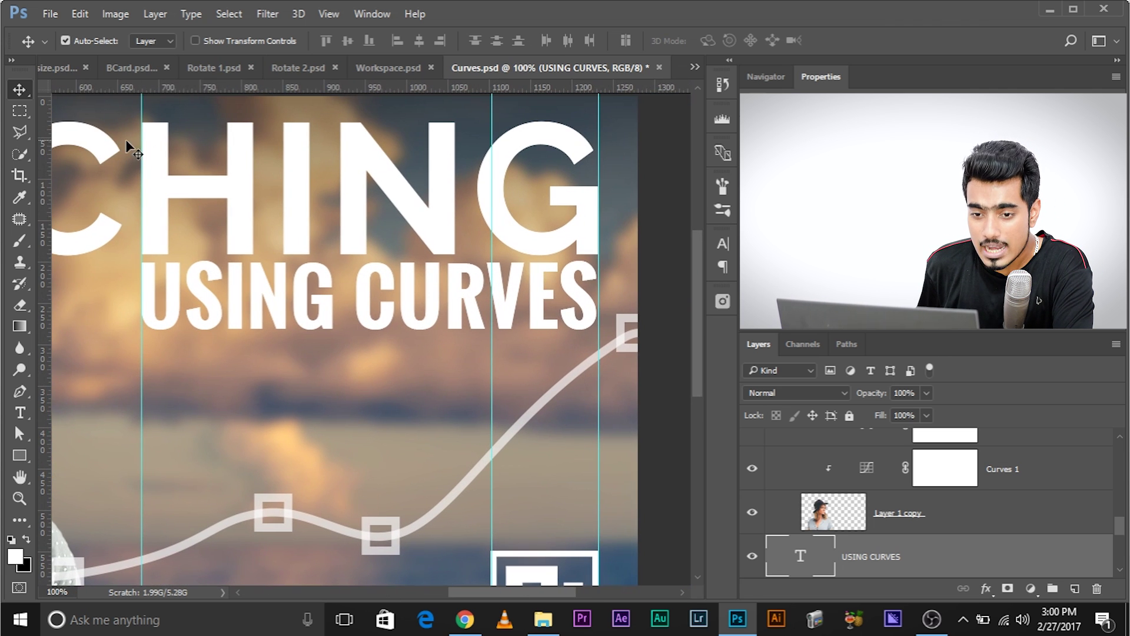
pyautogui.moveTo(517, 489); pyautogui.dragTo(455, 327)
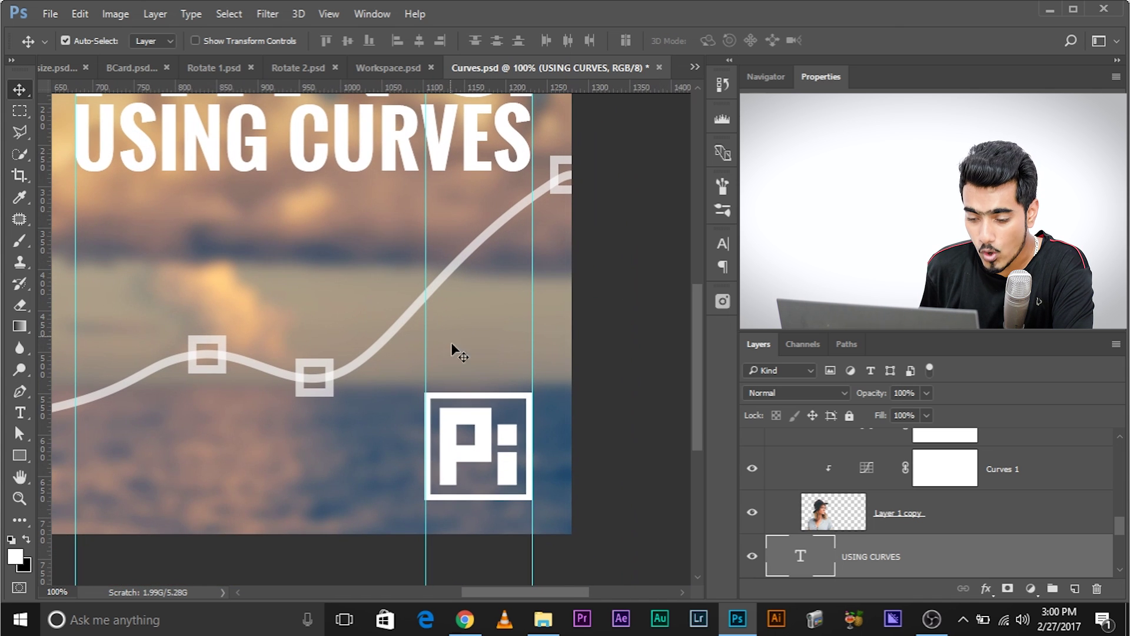
pyautogui.moveTo(455, 235); pyautogui.dragTo(457, 258)
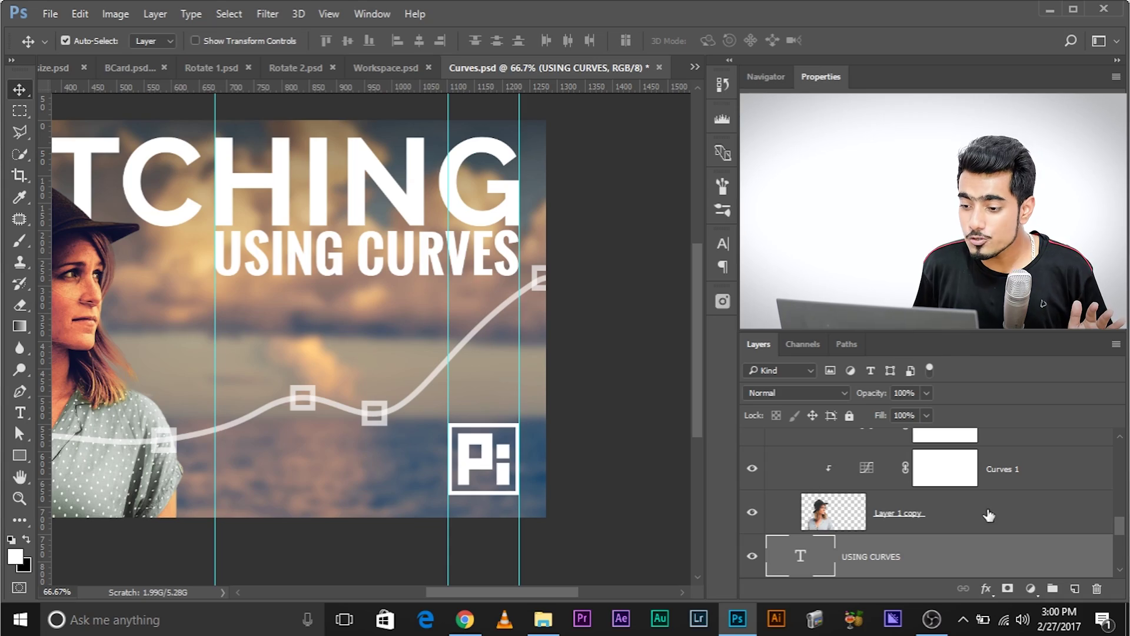
# - Select Layer 1 copy and look through the adjustment, group and shape layers in the Curves.psd layer stack
pyautogui.click(858, 513)
pyautogui.scroll(2, 903, 459)
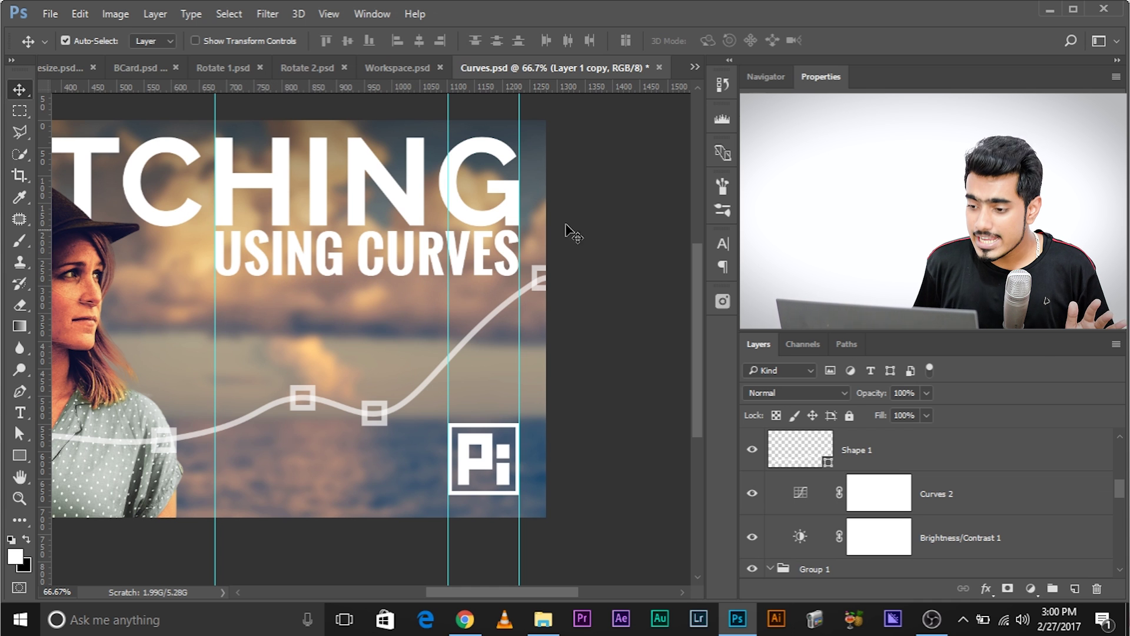
pyautogui.scroll(2, 933, 499)
pyautogui.scroll(-5, 916, 528)
pyautogui.scroll(3, 916, 524)
pyautogui.scroll(-4, 917, 521)
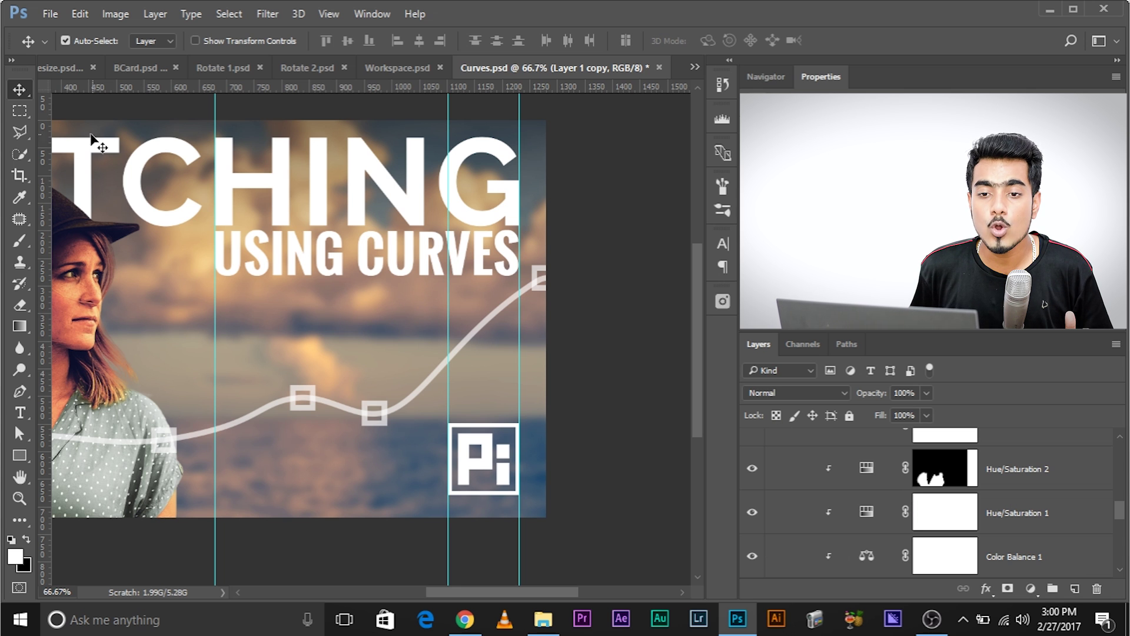
pyautogui.click(86, 43)
pyautogui.scroll(1, 253, 265)
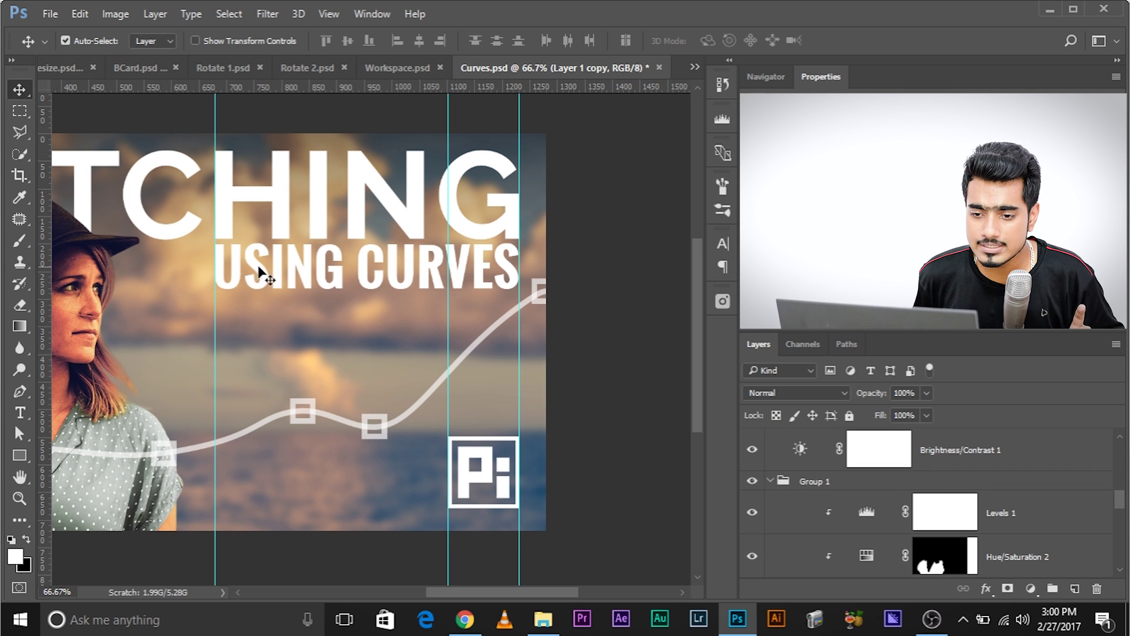
# - Scale the USING CURVES text to 148.65%, position it at X 886.02, Y 278.79 px beneath MATCHING, and apply the transform
pyautogui.click(239, 277)
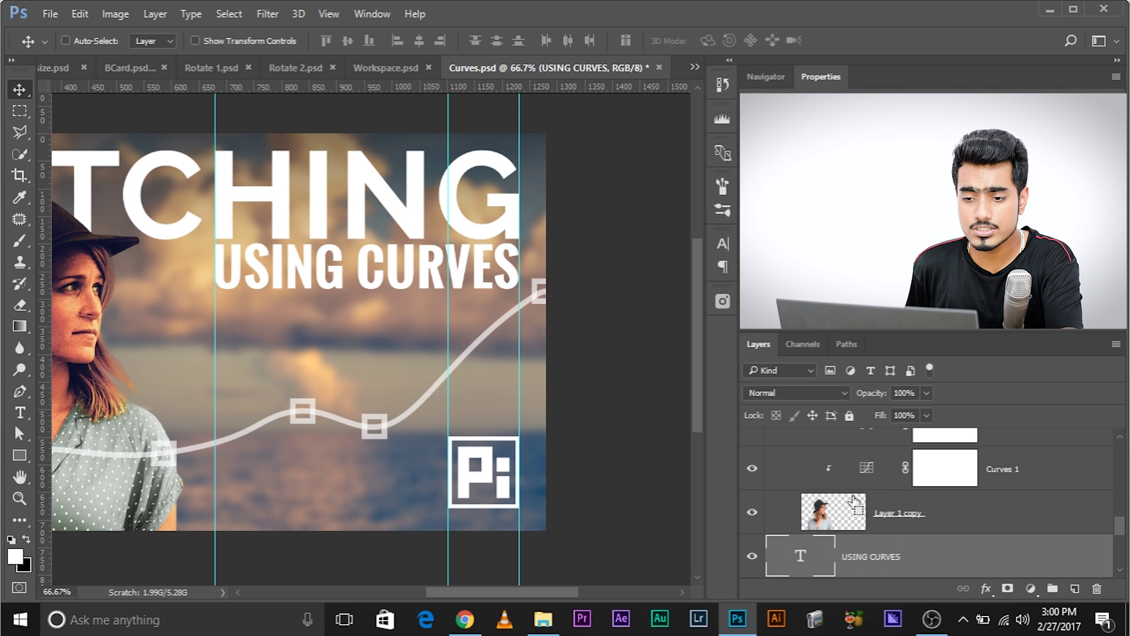
pyautogui.hotkey('ctrl', 't')
pyautogui.moveTo(523, 315); pyautogui.dragTo(671, 336)
pyautogui.moveTo(551, 292); pyautogui.dragTo(437, 299)
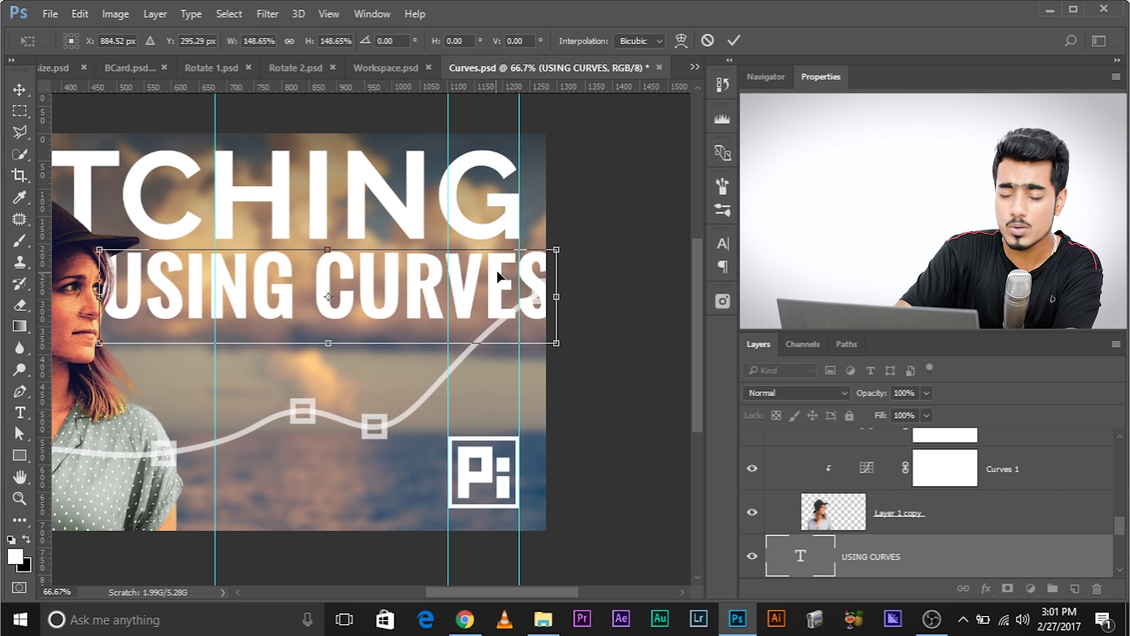
pyautogui.scroll(1, 510, 265)
pyautogui.scroll(-1, 533, 282)
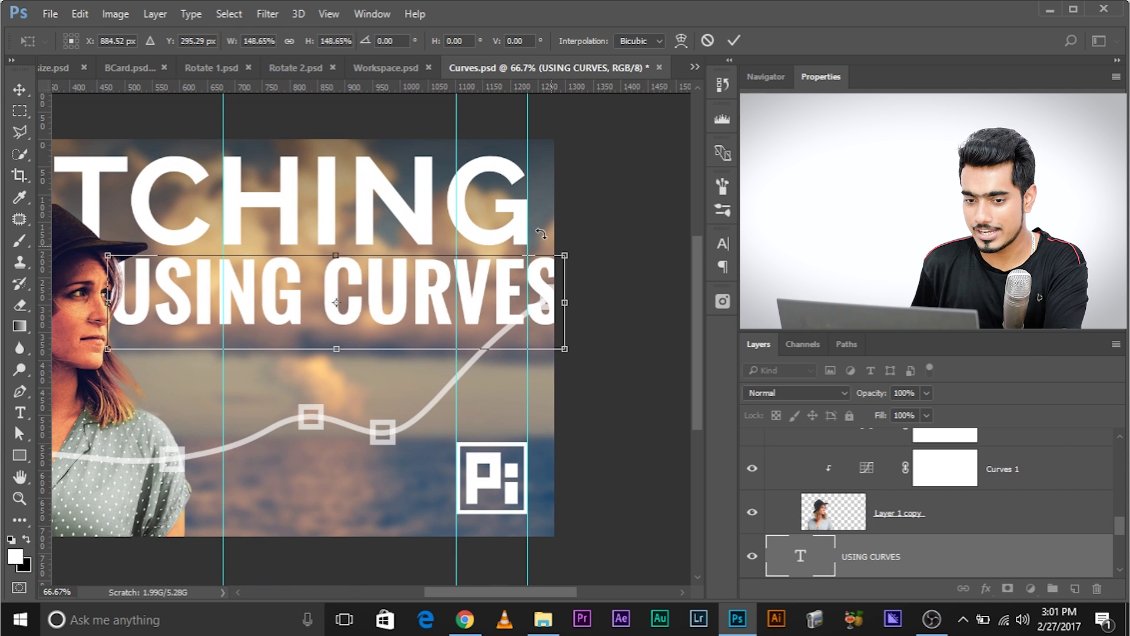
pyautogui.moveTo(397, 295); pyautogui.dragTo(388, 292)
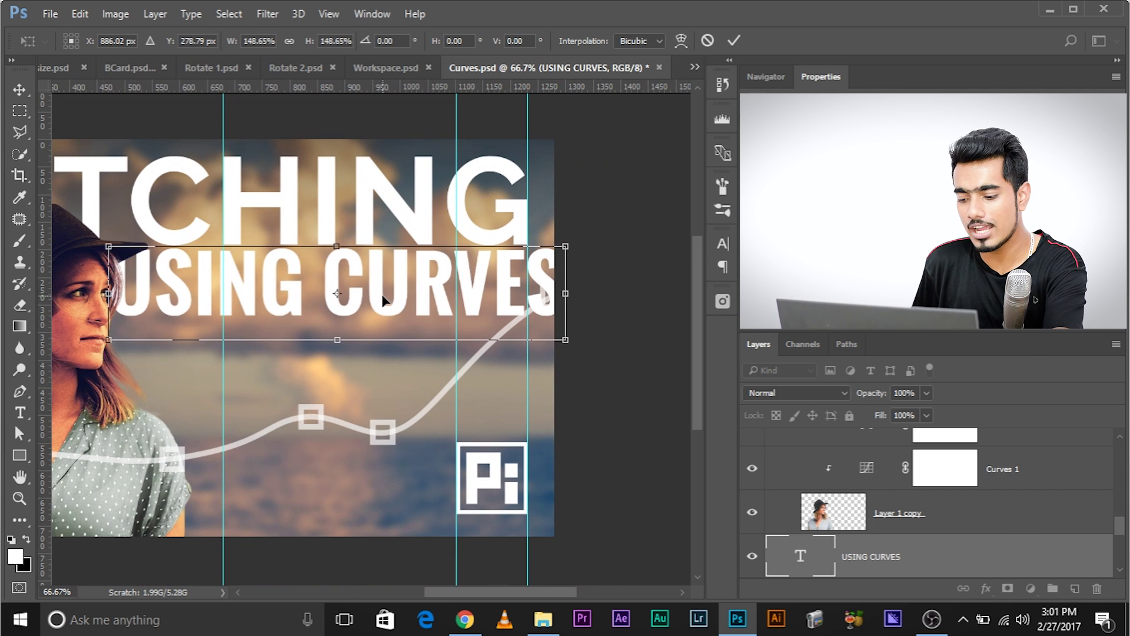
pyautogui.press('Return')
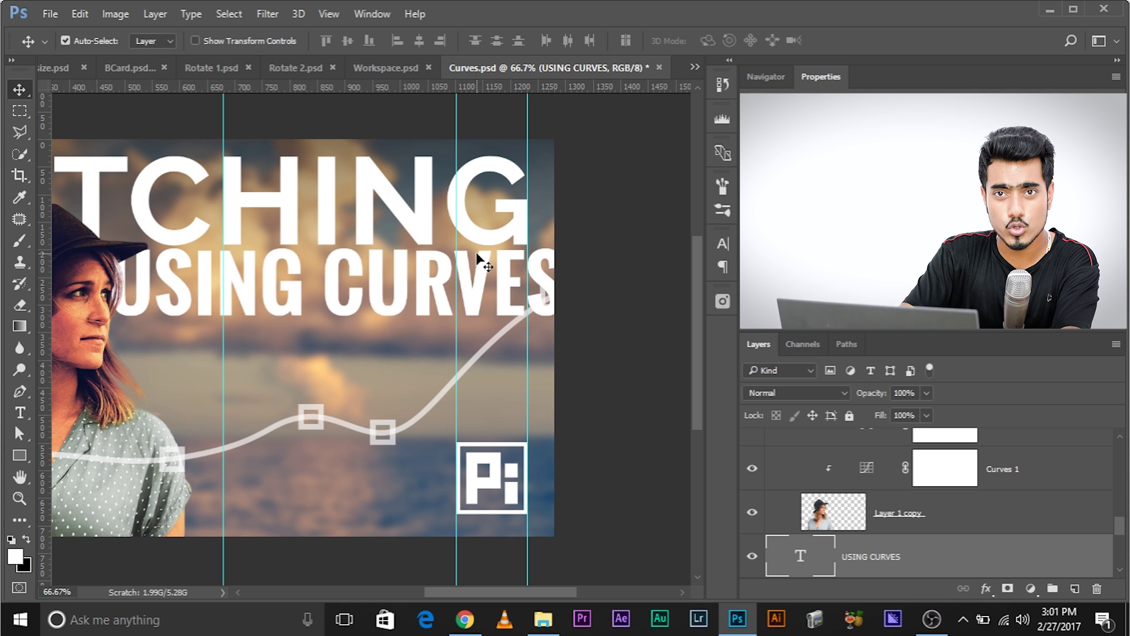
pyautogui.hotkey('ctrl', '+')
pyautogui.hotkey('ctrl', '-')
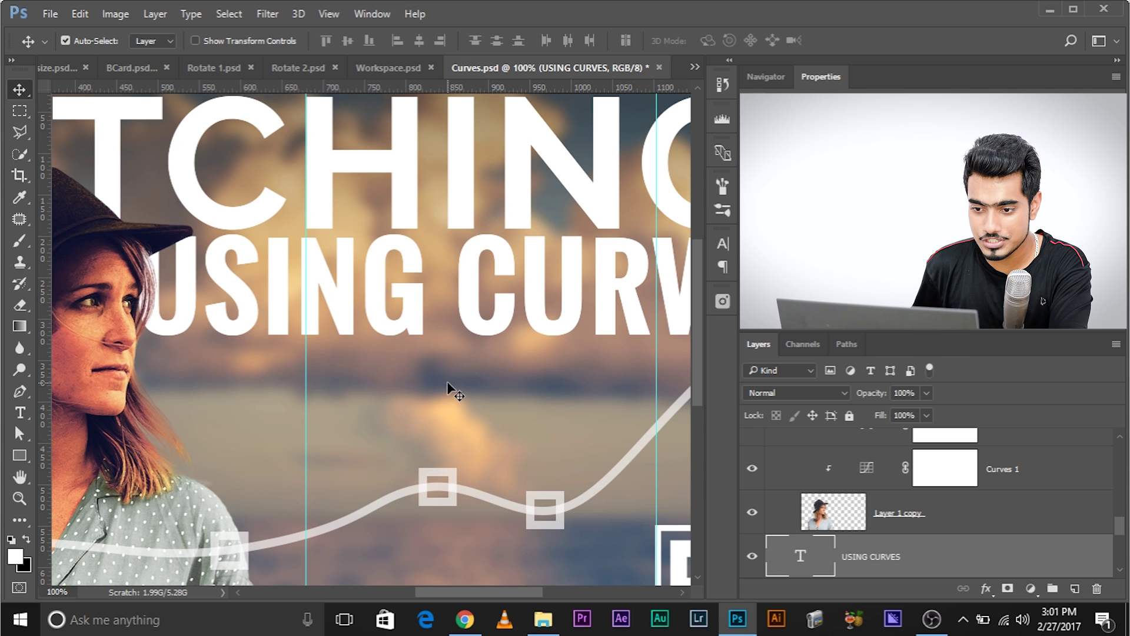
pyautogui.moveTo(434, 353); pyautogui.dragTo(221, 308)
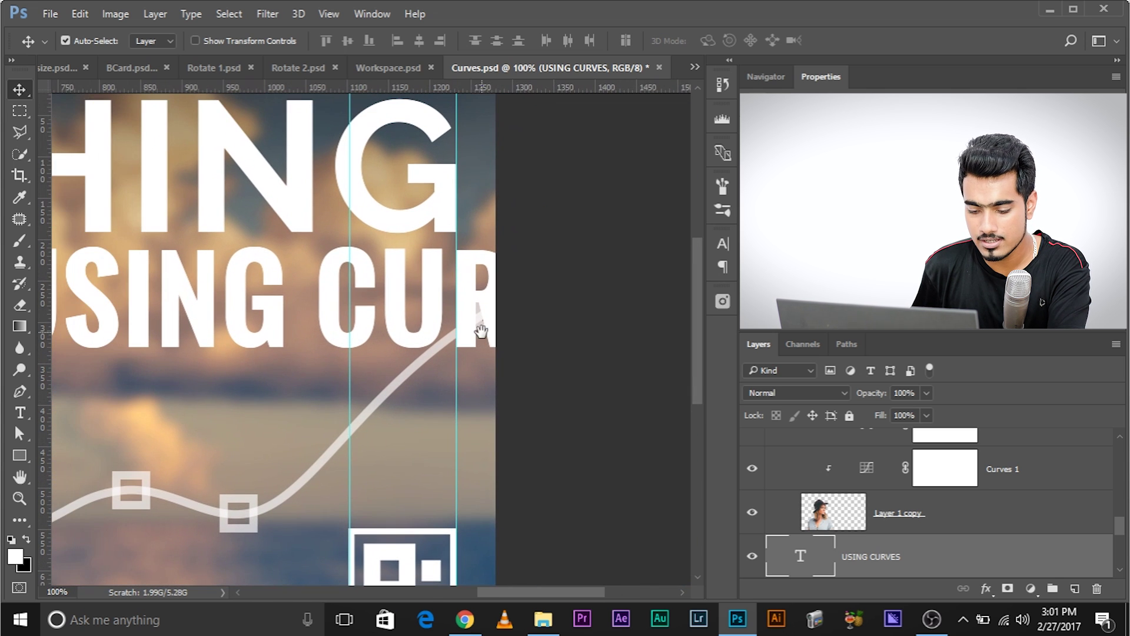
# - Scale the USING CURVES text down to 67.78% so it ends at the rightmost vertical guide, and apply the transform
pyautogui.hotkey('ctrl', 't')
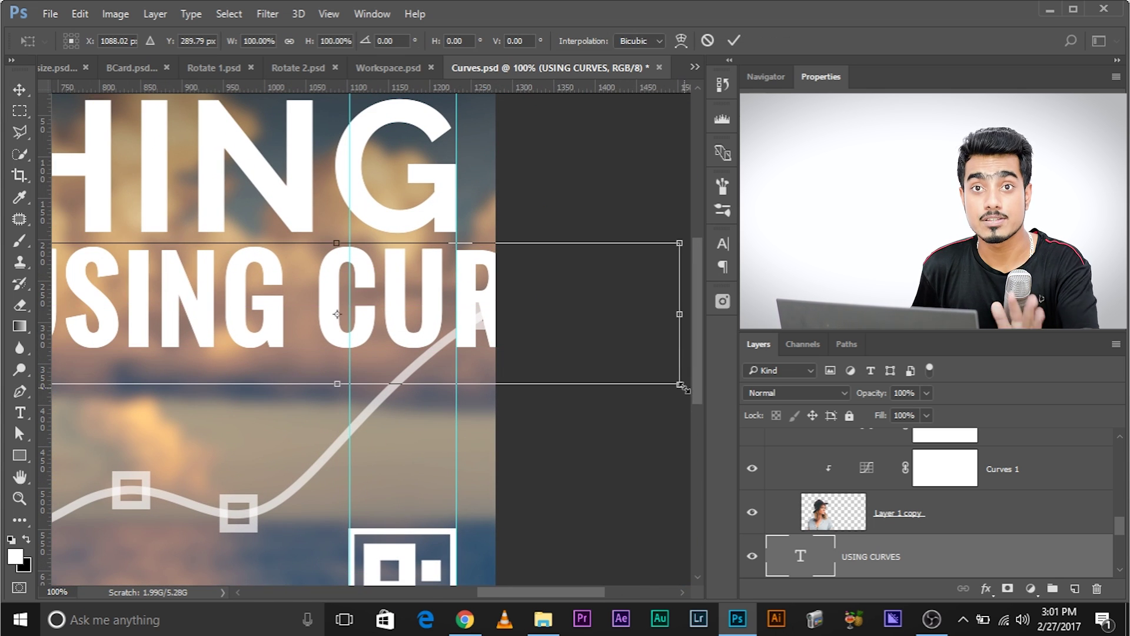
pyautogui.moveTo(680, 383); pyautogui.dragTo(469, 309)
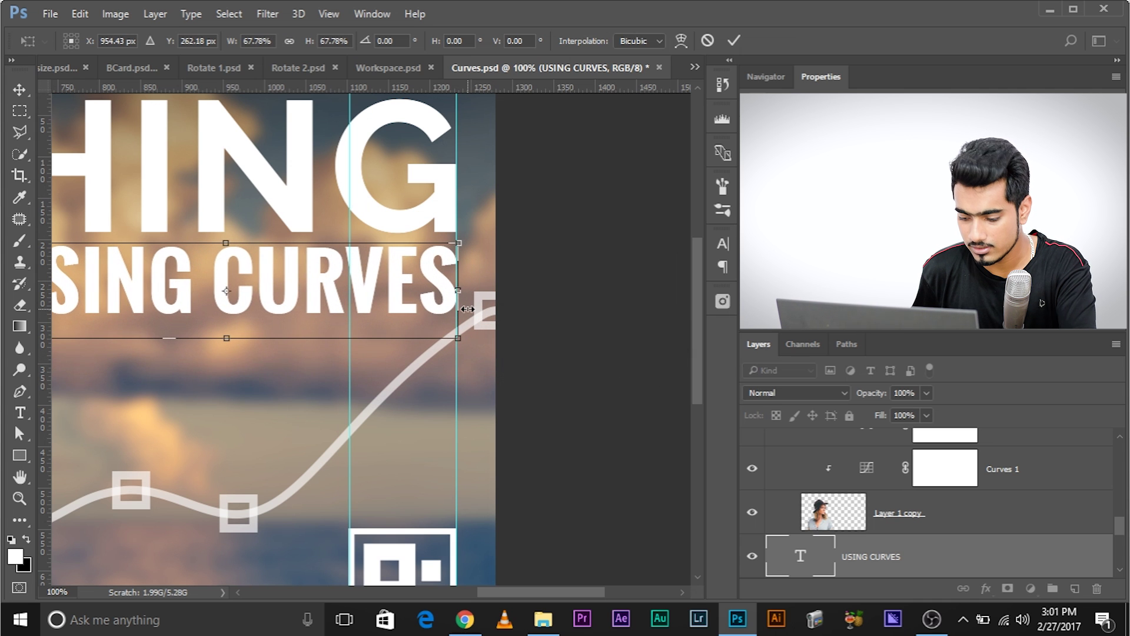
pyautogui.press('Return')
# - Examine closely how the U of USING CURVES lines up with the vertical guide under the H of MATCHING
pyautogui.moveTo(294, 282); pyautogui.dragTo(638, 307)
pyautogui.hotkey('ctrl', '+')
pyautogui.hotkey('ctrl', '+')
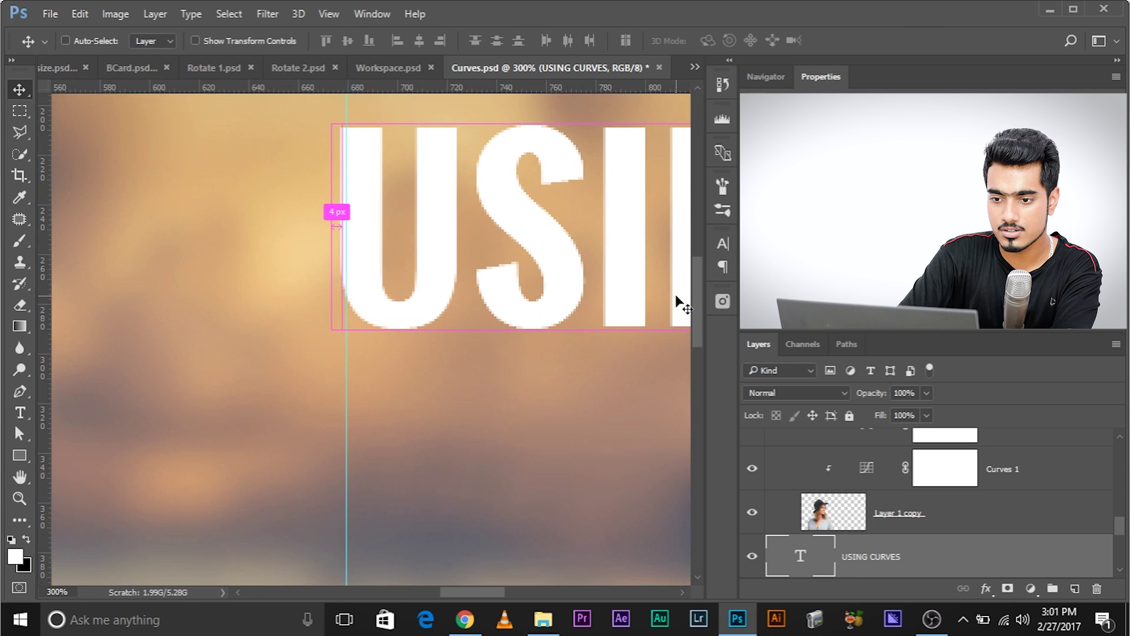
pyautogui.hotkey('ctrl', '+')
pyautogui.moveTo(467, 206); pyautogui.dragTo(480, 334)
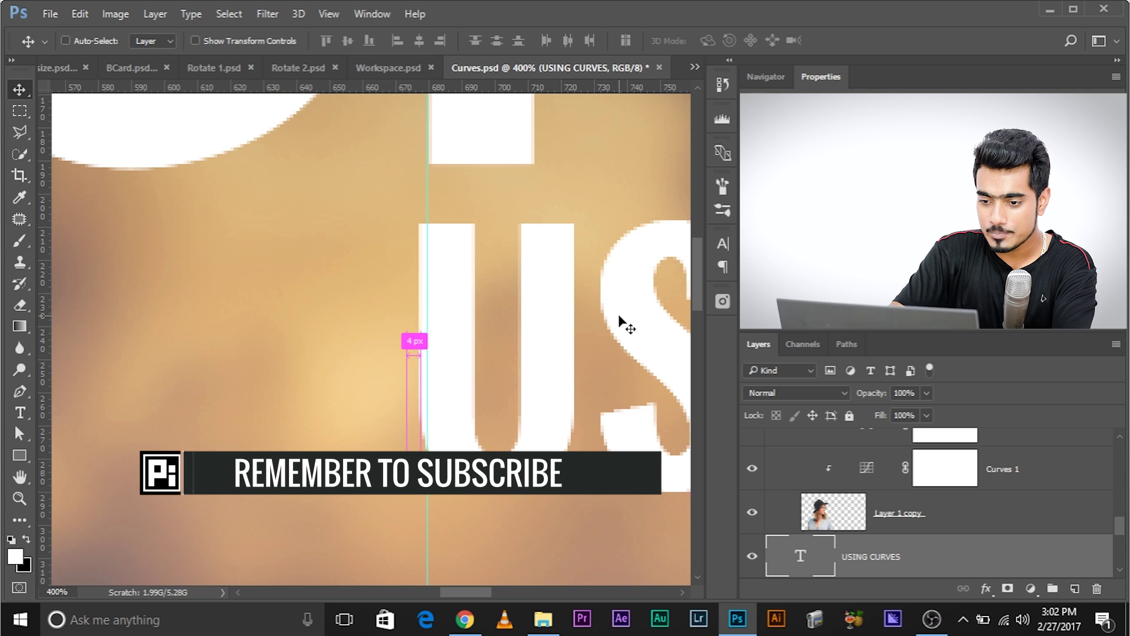
pyautogui.scroll(-5, 619, 318)
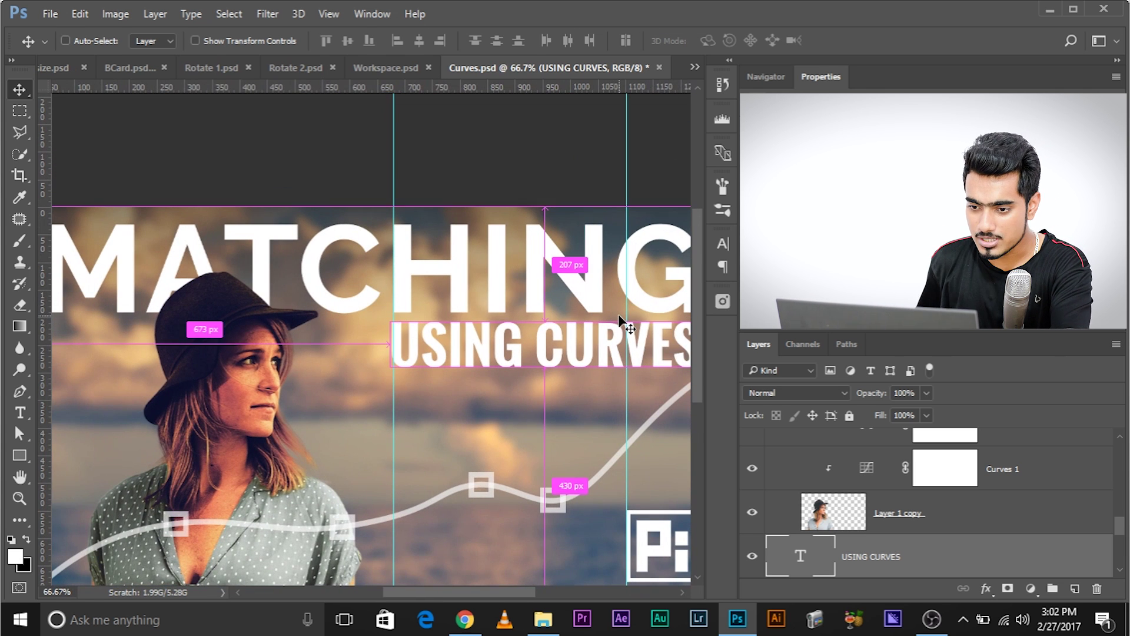
# - Free-transform the USING CURVES text, enlarging it to 357.38% and reducing it again to 104.42%
pyautogui.hotkey('ctrl', 't')
pyautogui.moveTo(478, 345); pyautogui.dragTo(321, 332)
pyautogui.moveTo(592, 391); pyautogui.dragTo(457, 337)
pyautogui.moveTo(456, 338); pyautogui.dragTo(80, 312)
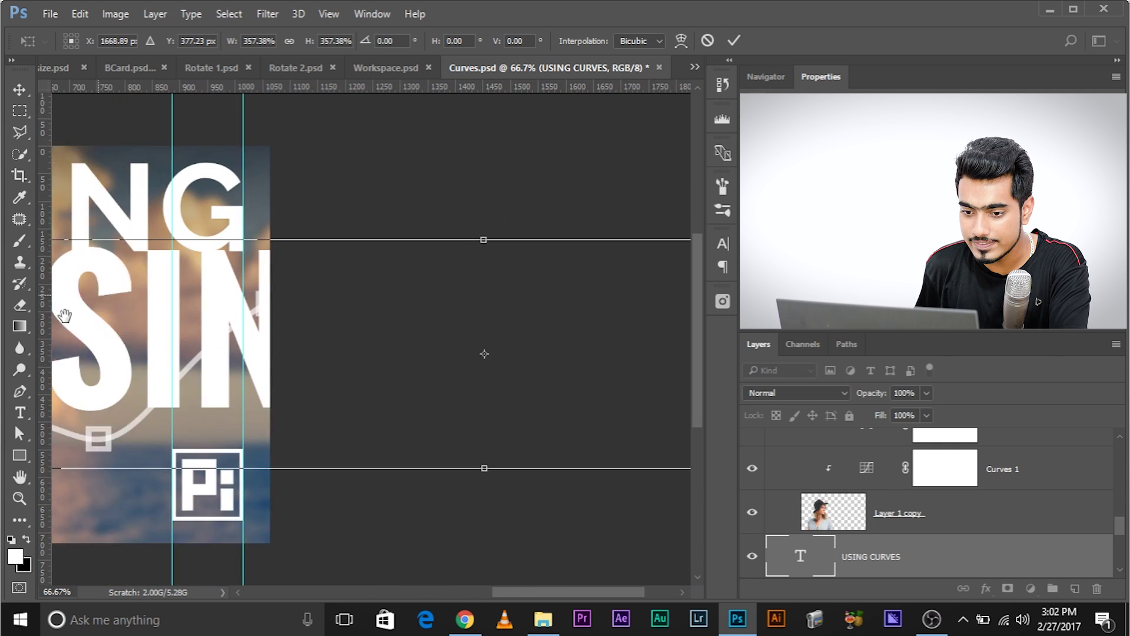
pyautogui.moveTo(635, 391); pyautogui.dragTo(542, 396)
pyautogui.moveTo(380, 392); pyautogui.dragTo(335, 378)
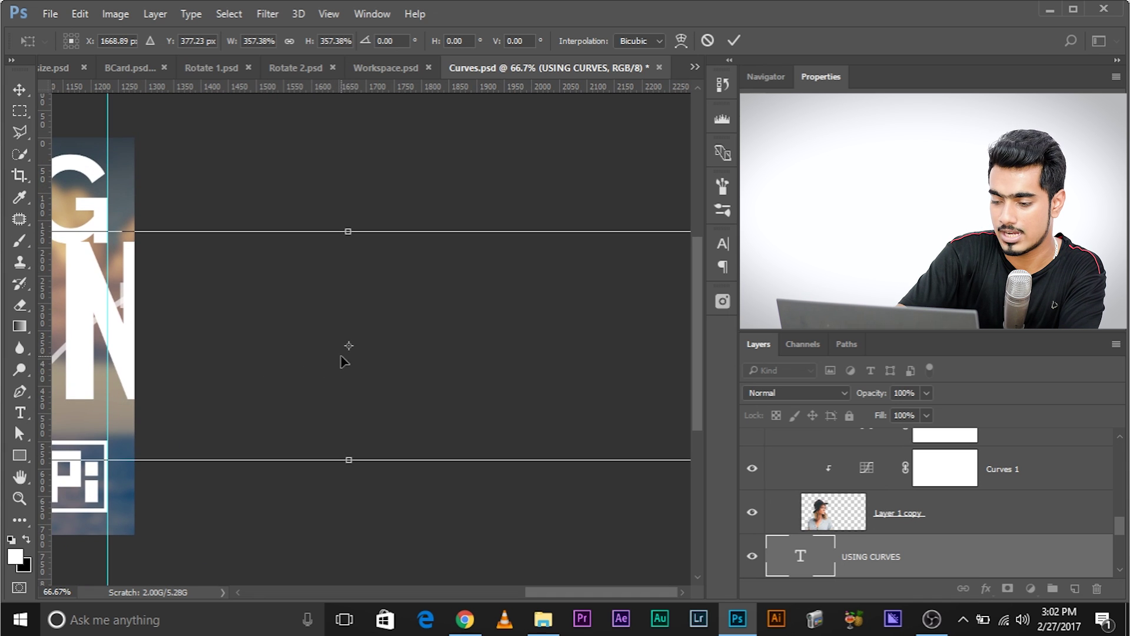
pyautogui.scroll(-4, 341, 360)
pyautogui.scroll(-1, 398, 337)
pyautogui.moveTo(652, 373); pyautogui.dragTo(421, 327)
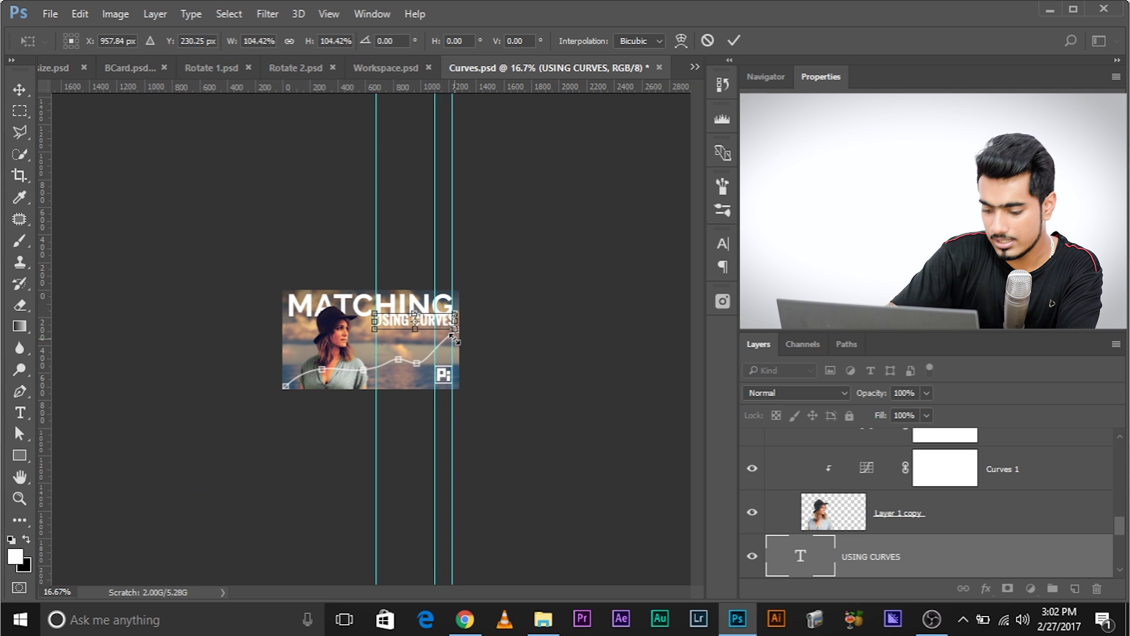
# - Move the USING CURVES text to X 968.84, Y 259.75 px so the U's left edge meets the leftmost guide
pyautogui.scroll(5, 457, 340)
pyautogui.scroll(2, 460, 339)
pyautogui.scroll(3, 412, 292)
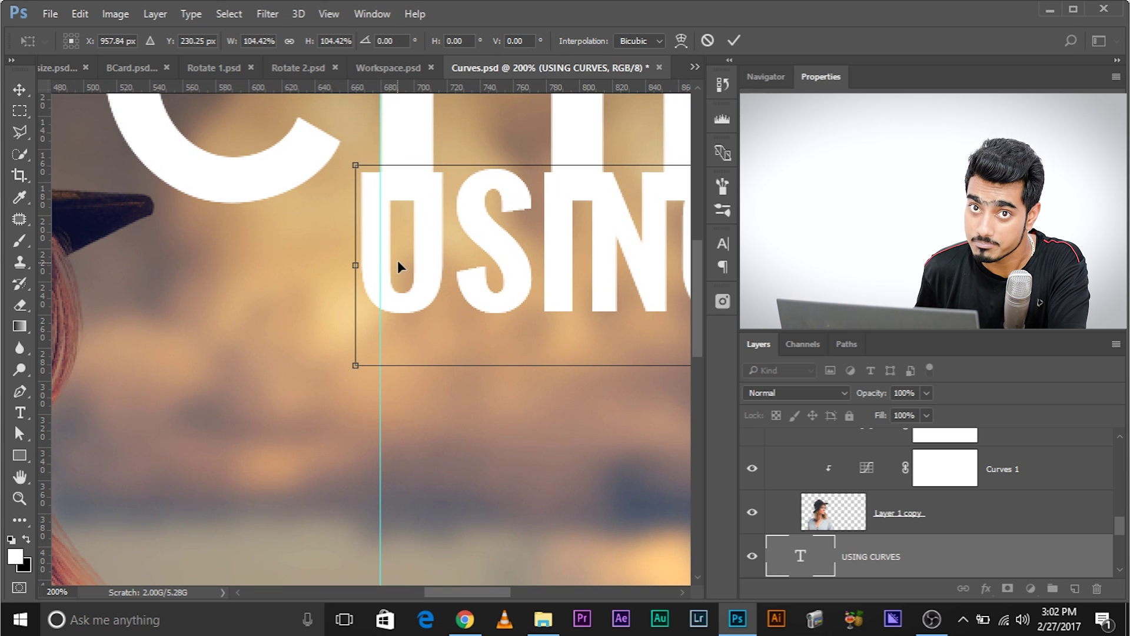
pyautogui.press('space')
pyautogui.moveTo(462, 280); pyautogui.dragTo(249, 295)
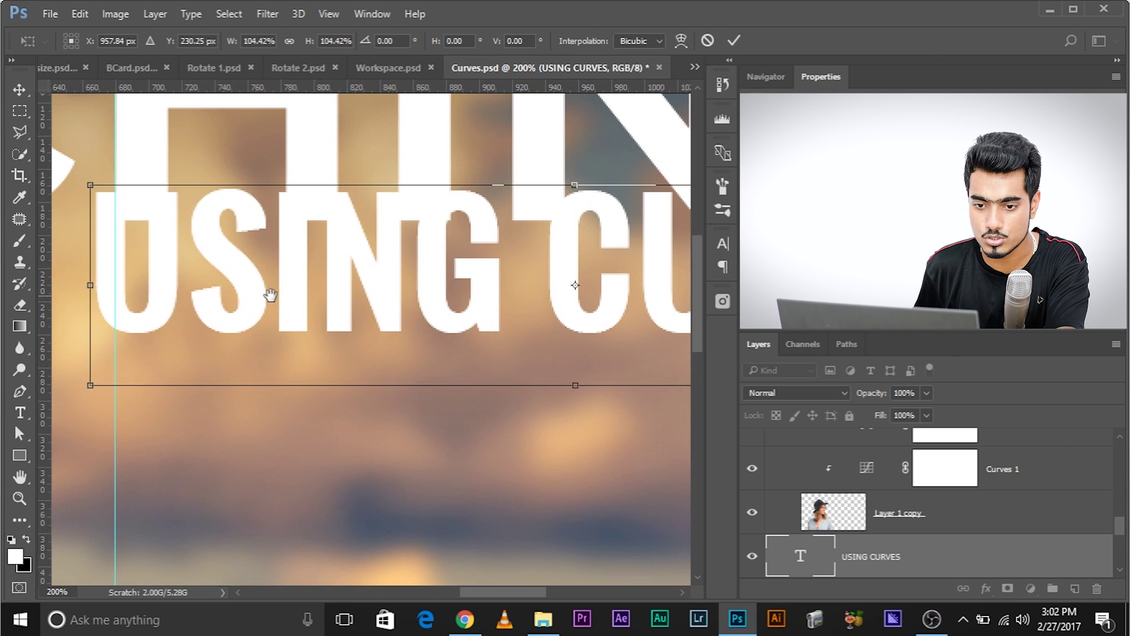
pyautogui.moveTo(327, 301); pyautogui.dragTo(347, 343)
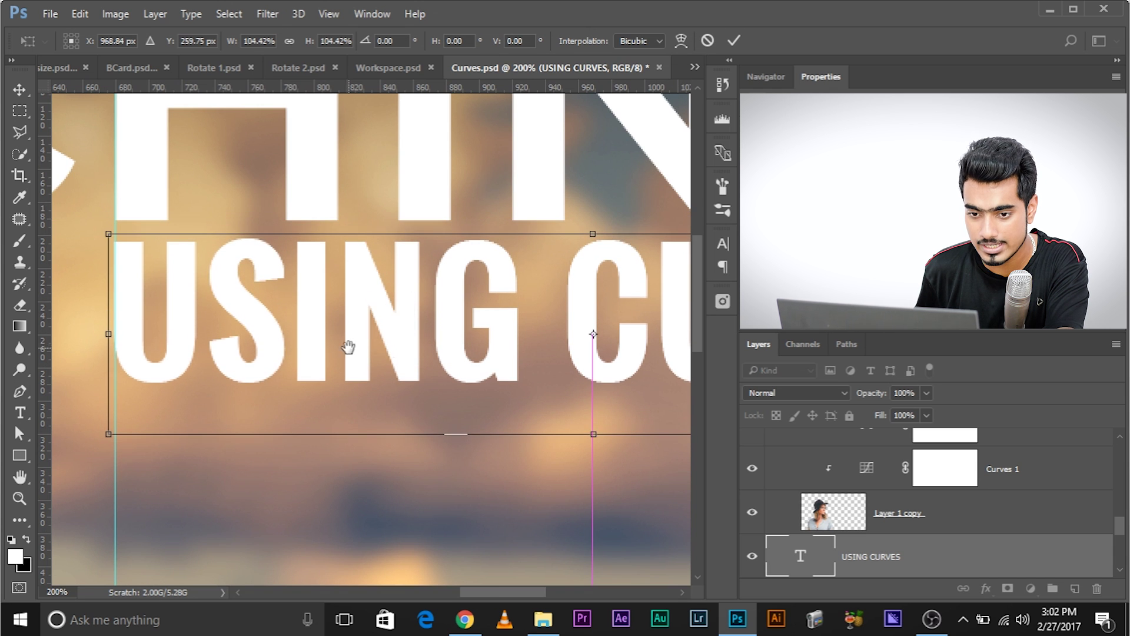
# - Scale the USING CURVES text to 122.53% from its lower-right corner and check the U against the leftmost guide
pyautogui.press('space')
pyautogui.moveTo(429, 356); pyautogui.dragTo(203, 367)
pyautogui.moveTo(559, 377); pyautogui.dragTo(201, 364)
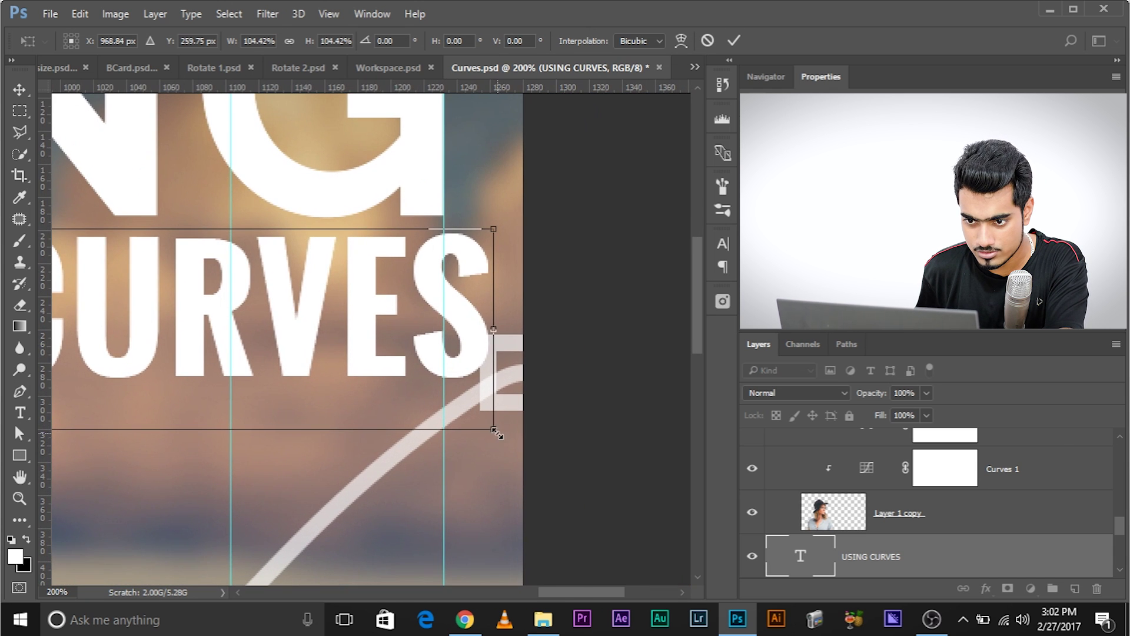
pyautogui.moveTo(496, 434); pyautogui.dragTo(648, 497)
pyautogui.hscroll(-10, 578, 406)
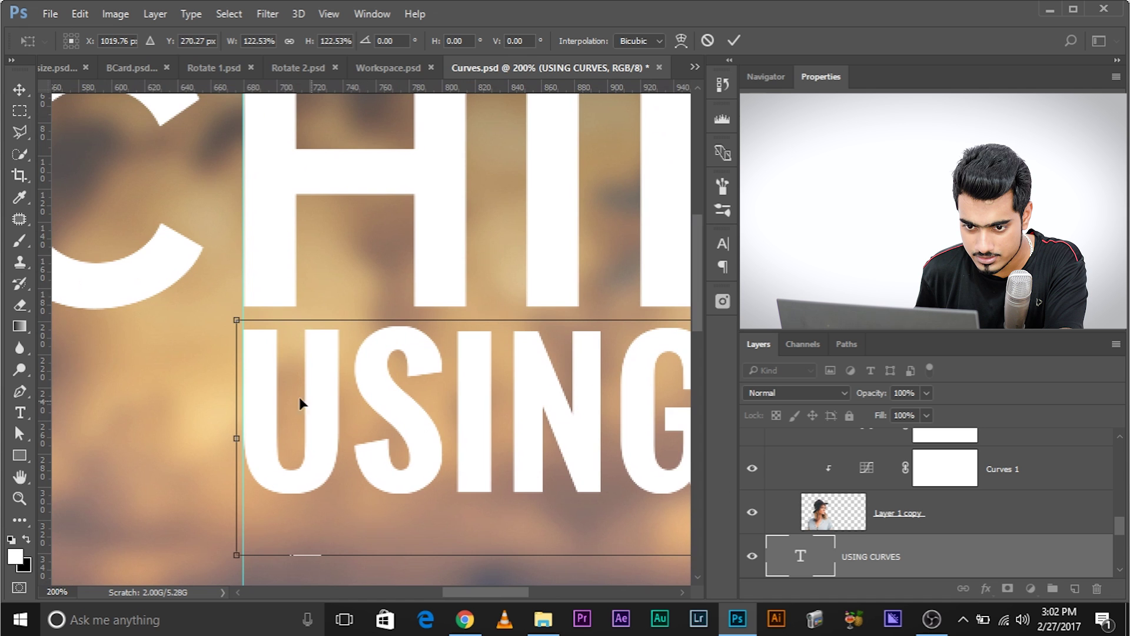
# - Move the transform reference point to the upper-left corner of the letter U, at X 679.26, Y 207.77 px
pyautogui.moveTo(391, 386); pyautogui.dragTo(171, 383)
pyautogui.moveTo(555, 405); pyautogui.dragTo(437, 405)
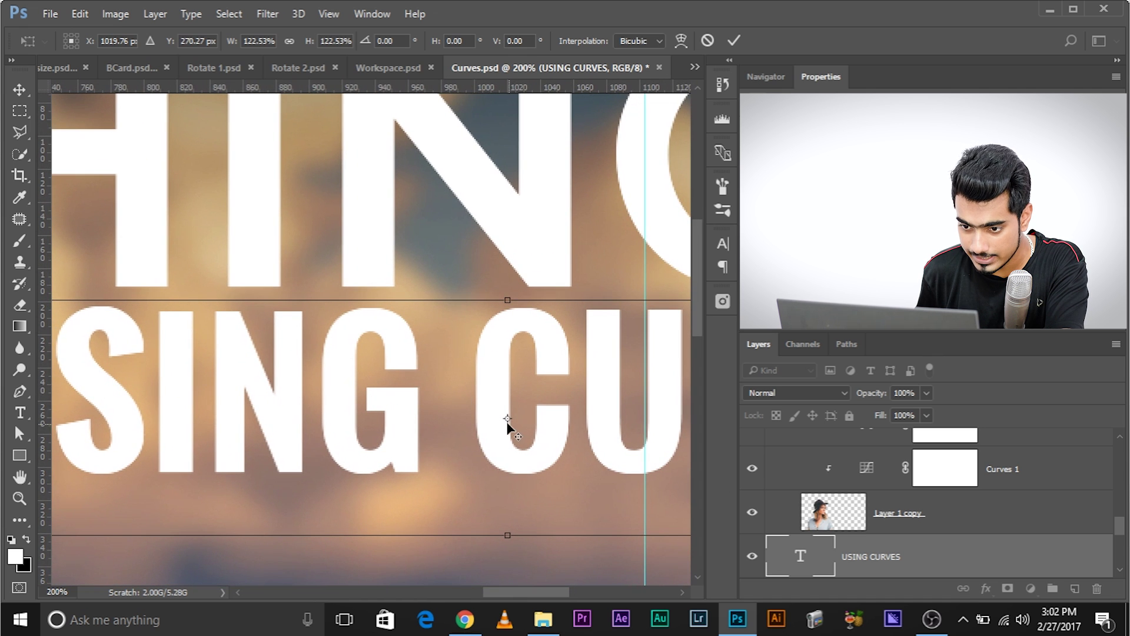
pyautogui.moveTo(508, 416); pyautogui.dragTo(201, 383)
pyautogui.moveTo(257, 333); pyautogui.dragTo(569, 361)
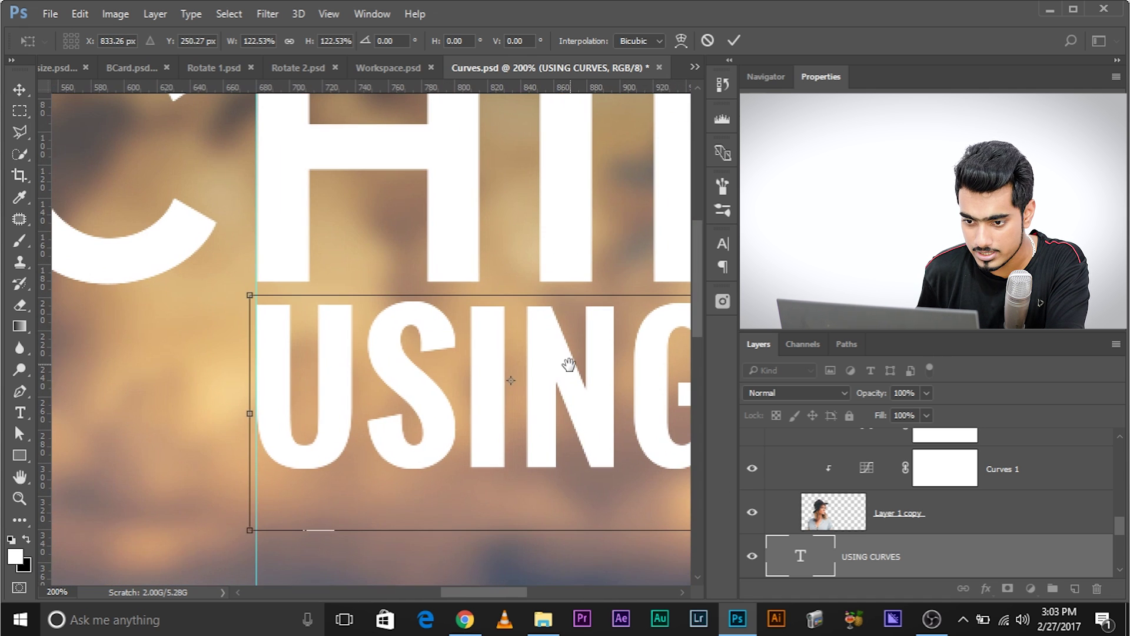
pyautogui.moveTo(513, 384); pyautogui.dragTo(314, 339)
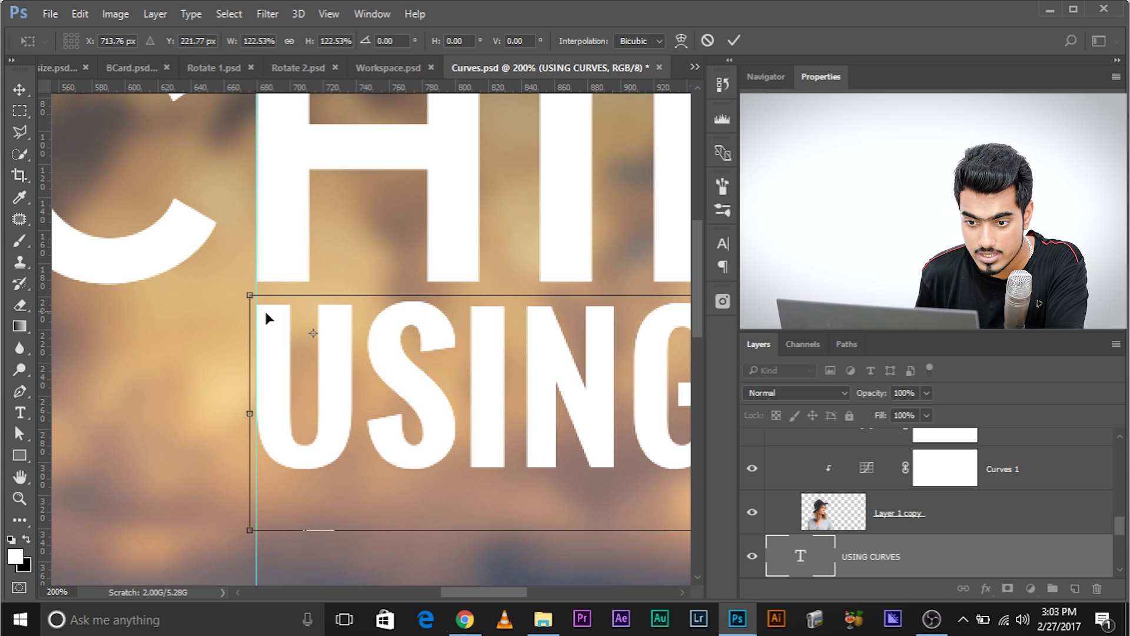
pyautogui.moveTo(307, 337); pyautogui.dragTo(252, 309)
# - Scale the USING CURVES text to 99.60% around the reference point, fitting it between the outer guides, and check both ends
pyautogui.hscroll(8, 306, 393)
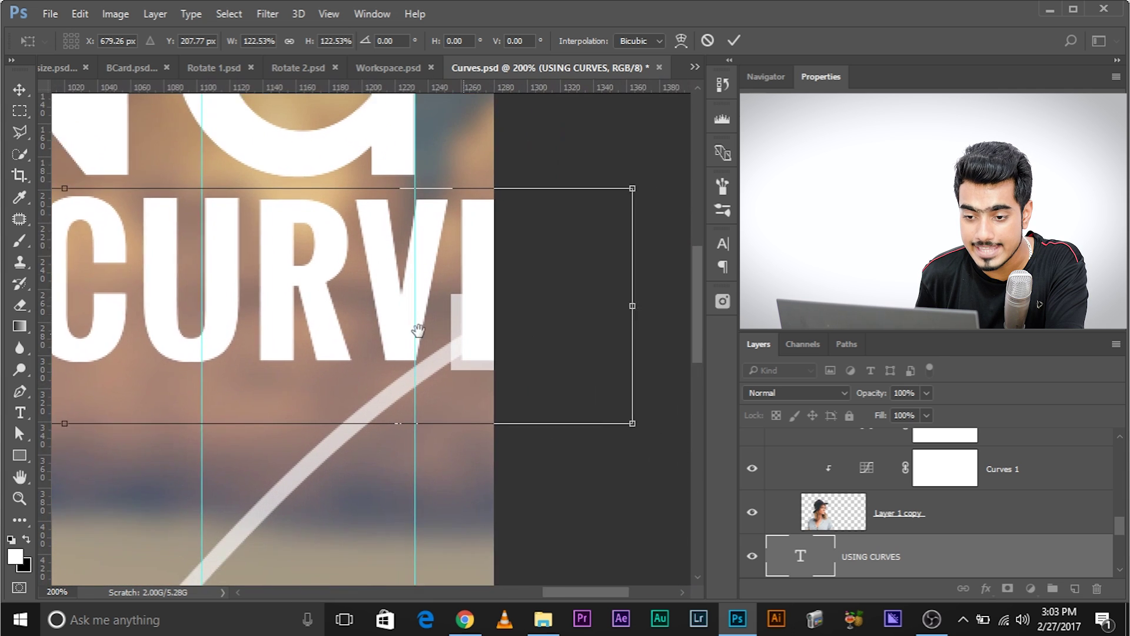
pyautogui.moveTo(460, 404); pyautogui.dragTo(263, 320)
pyautogui.hscroll(-8, 263, 320)
pyautogui.moveTo(369, 298); pyautogui.dragTo(435, 307)
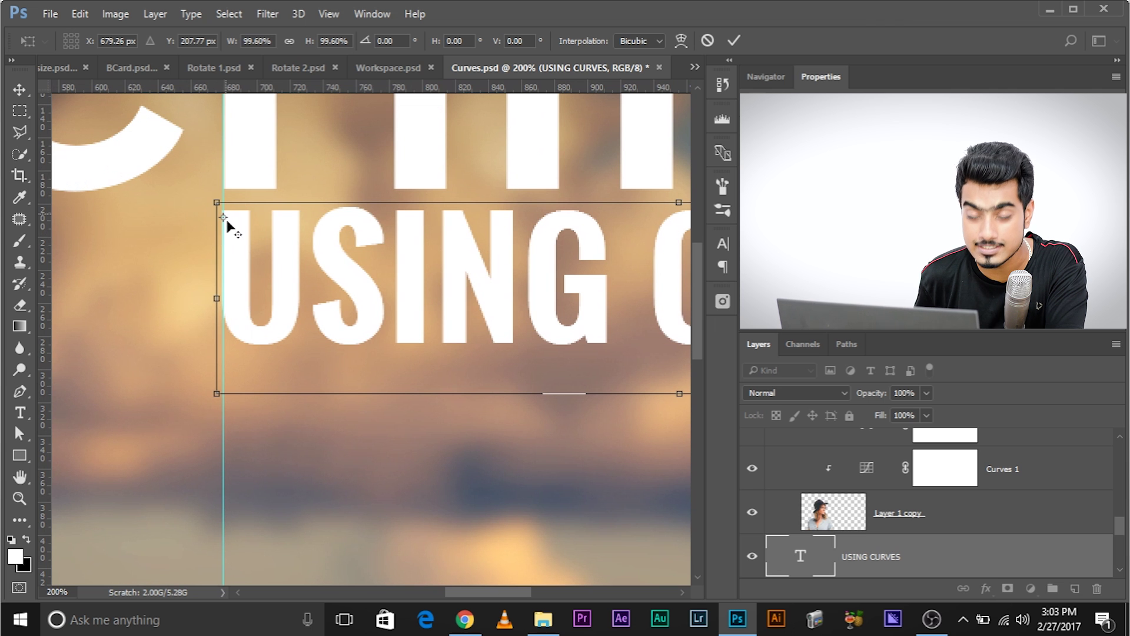
pyautogui.moveTo(434, 300); pyautogui.dragTo(298, 289)
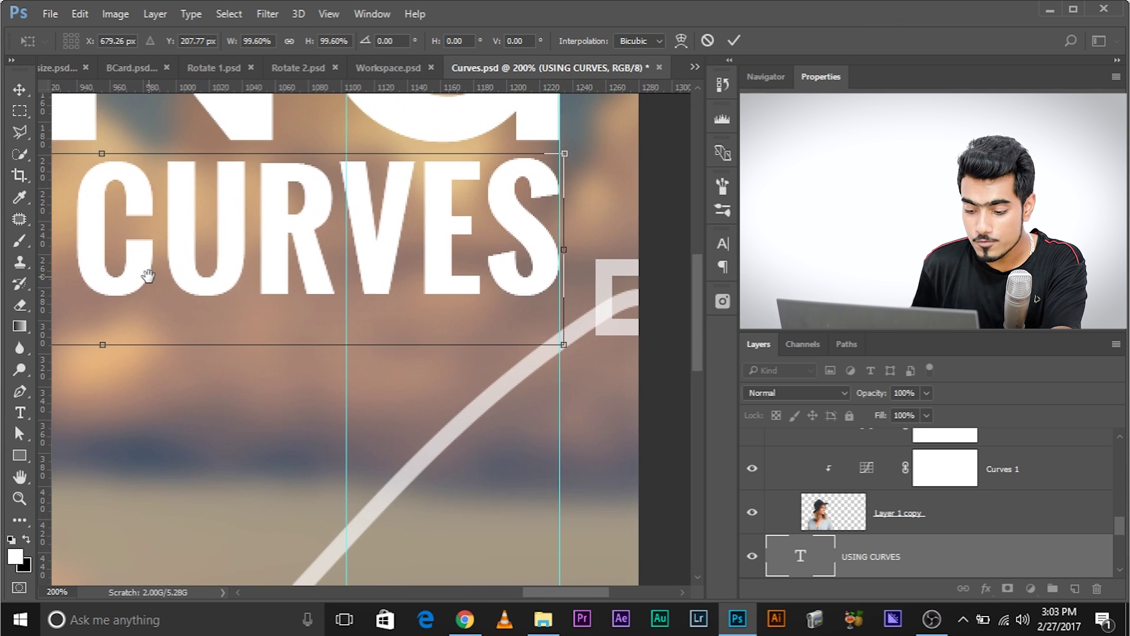
# - Enlarge the USING CURVES text to 104.02% around the reference point, and shrink it back toward the rightmost guide
pyautogui.scroll(-3, 301, 213)
pyautogui.scroll(2, 373, 184)
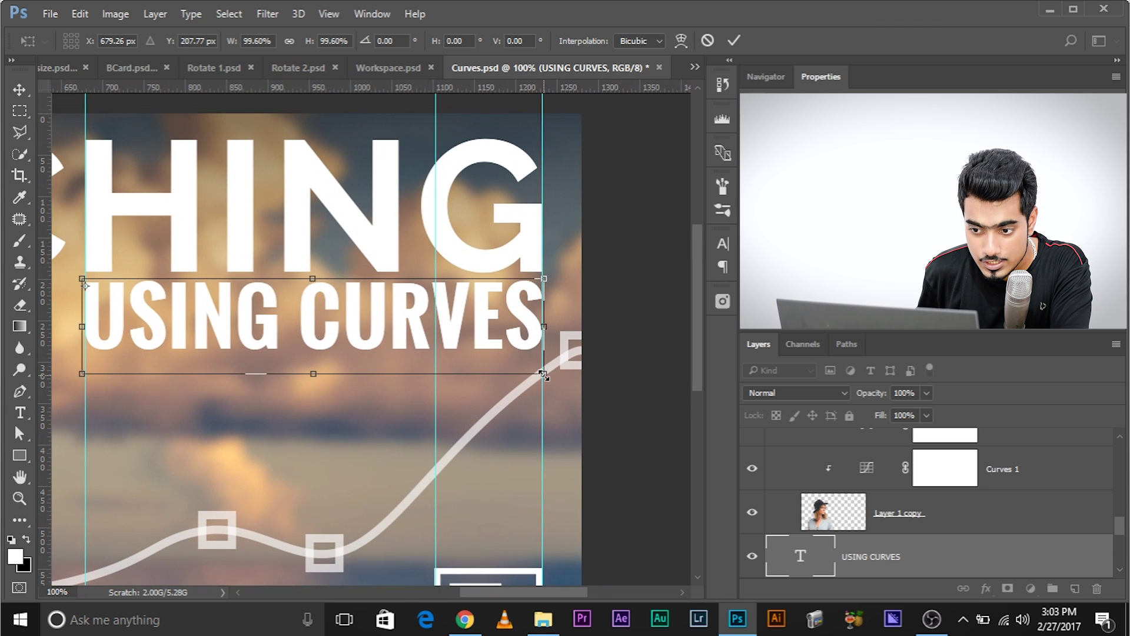
pyautogui.moveTo(543, 374)
pyautogui.mouseDown()
pyautogui.moveTo(565, 360)
pyautogui.moveTo(630, 419)
pyautogui.moveTo(570, 358)
pyautogui.moveTo(565, 377)
pyautogui.mouseUp()
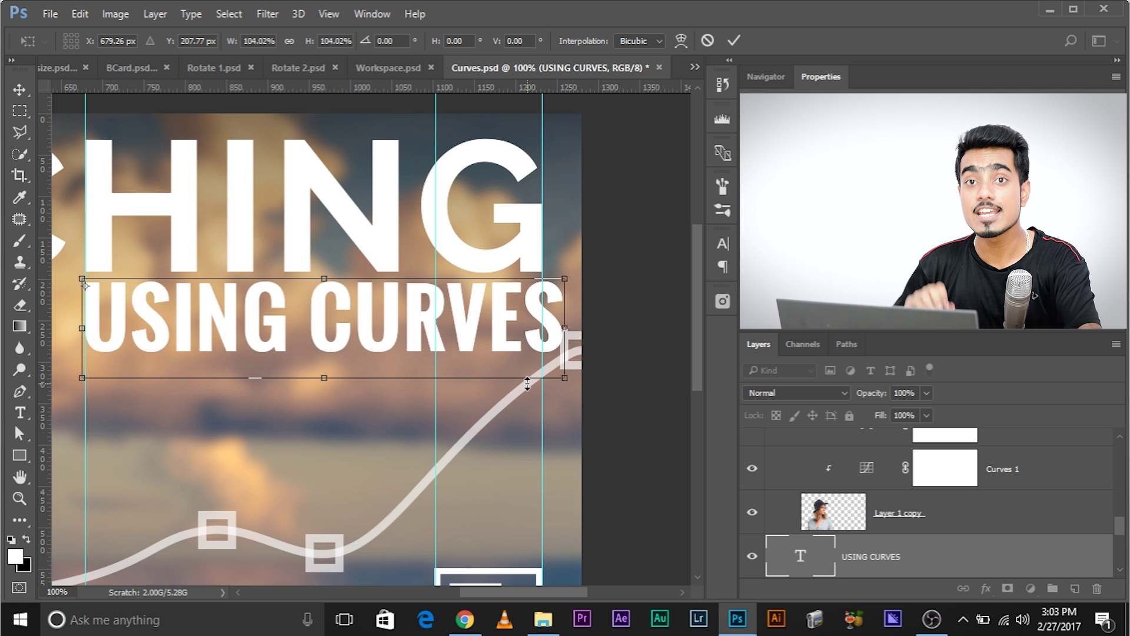
pyautogui.moveTo(564, 380)
pyautogui.mouseDown()
pyautogui.moveTo(580, 385)
pyautogui.moveTo(547, 371)
pyautogui.mouseUp()
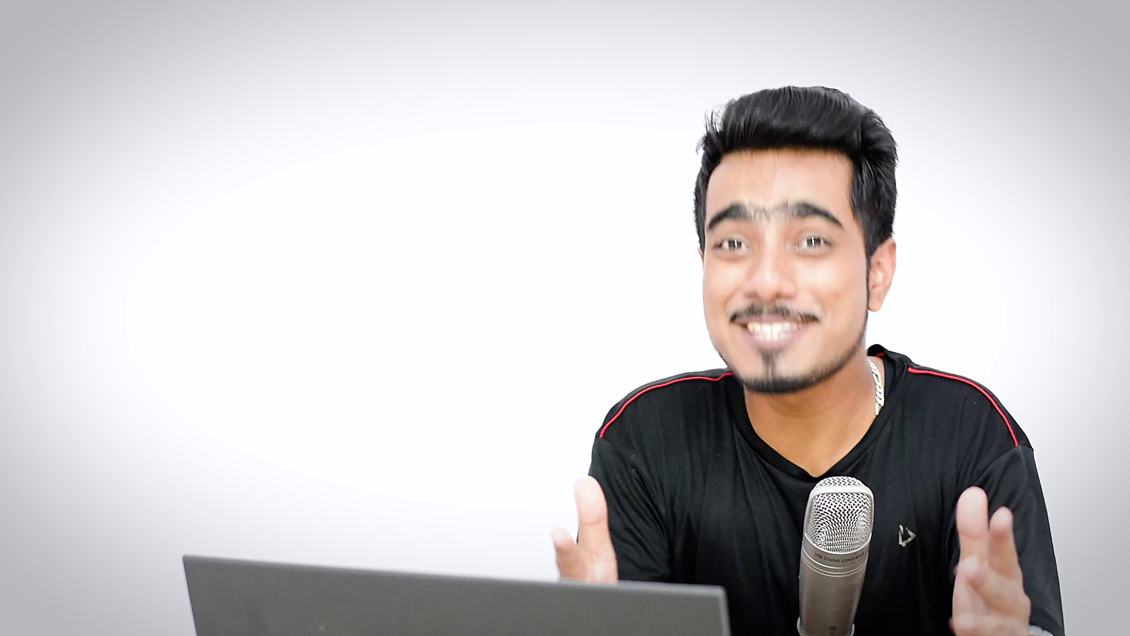